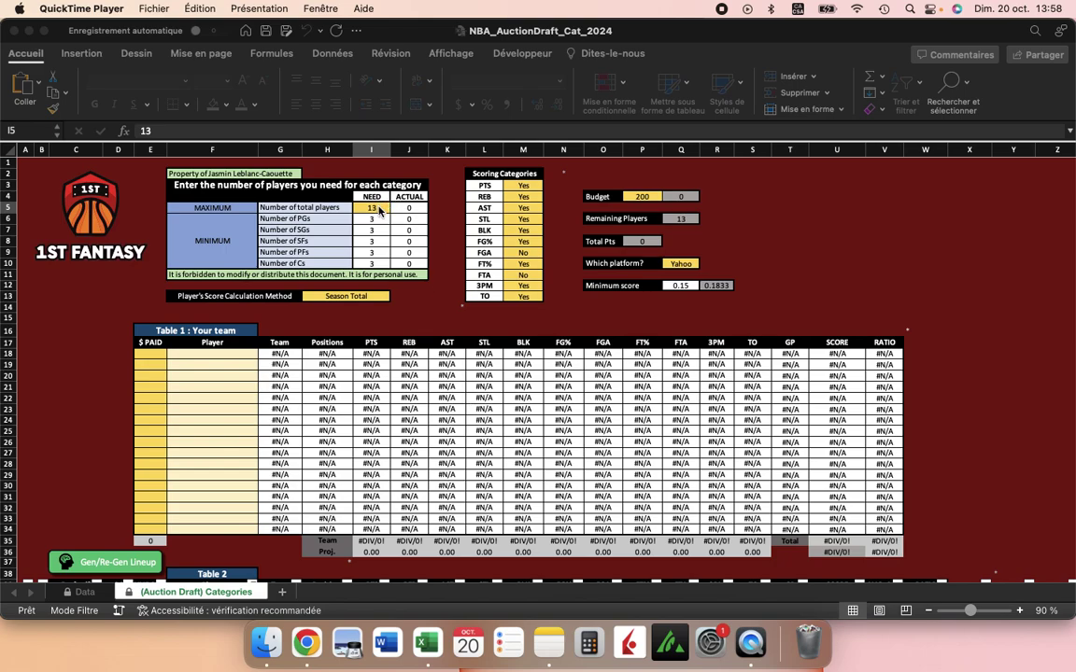
Enter 13 as the maximum number of total players needed
click(381, 211)
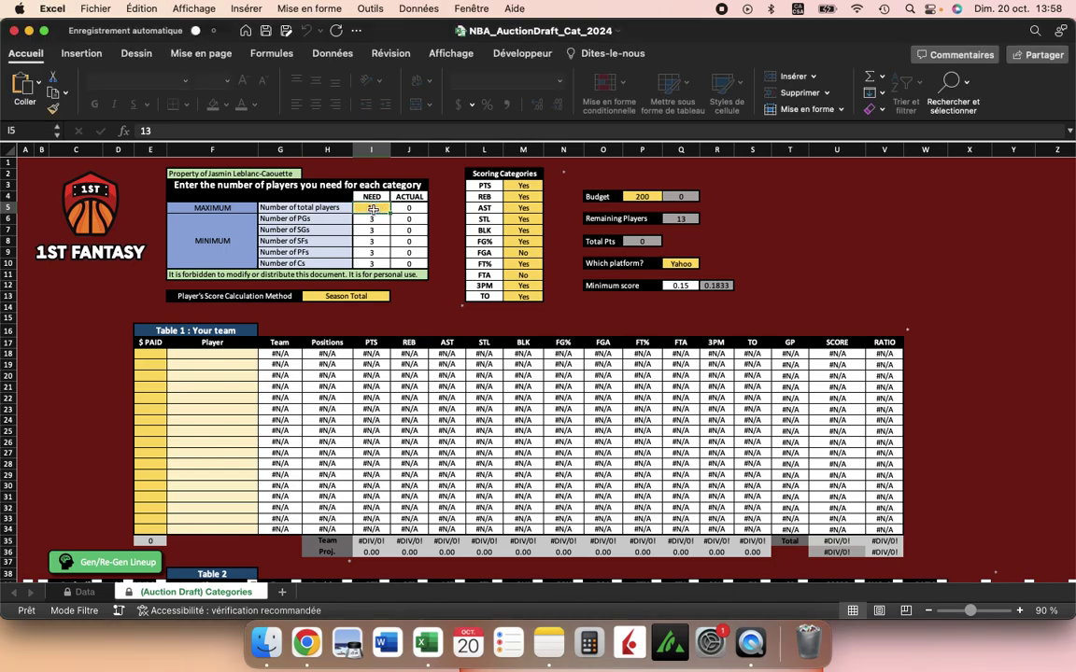
click(524, 252)
scroll(359, 484, down, 5)
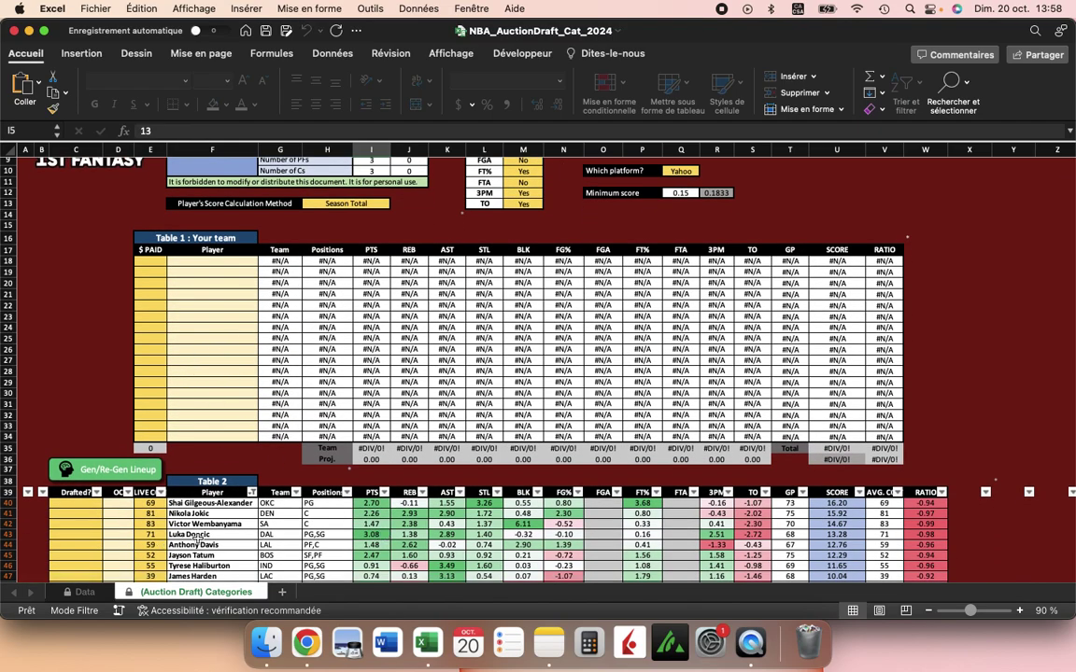
scroll(367, 524, up, 3)
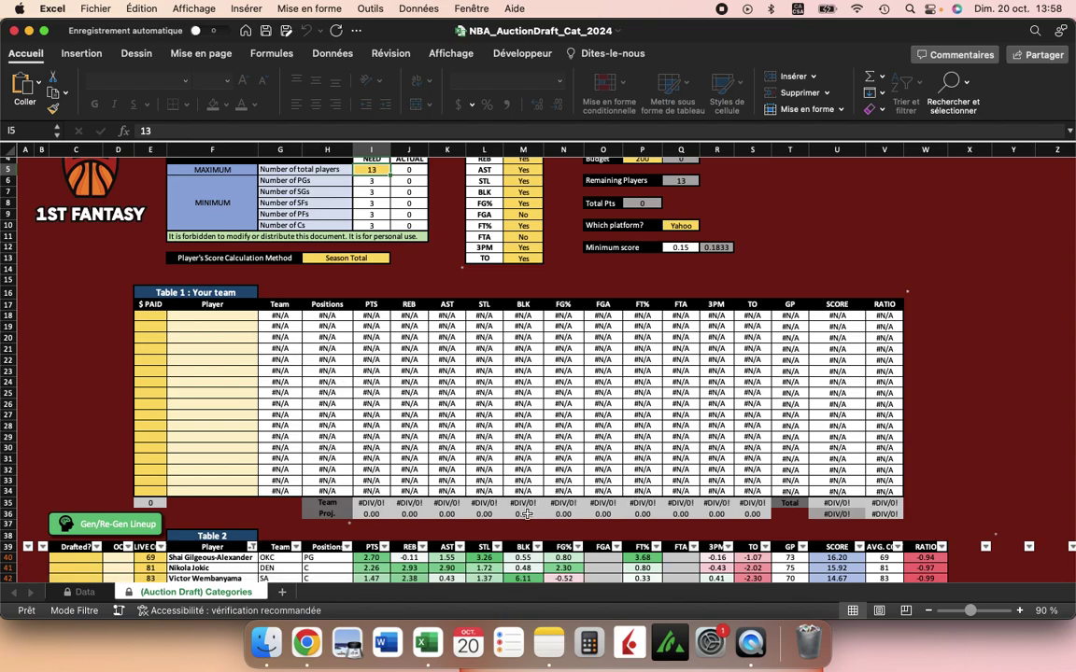
scroll(505, 497, up, 3)
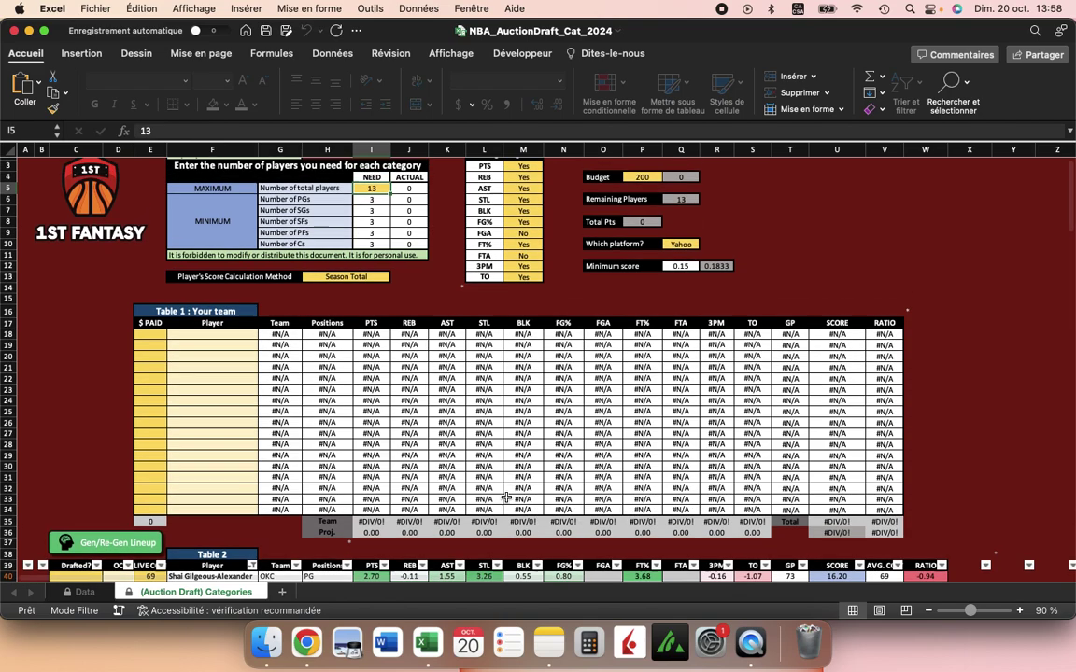
scroll(505, 497, down, 1)
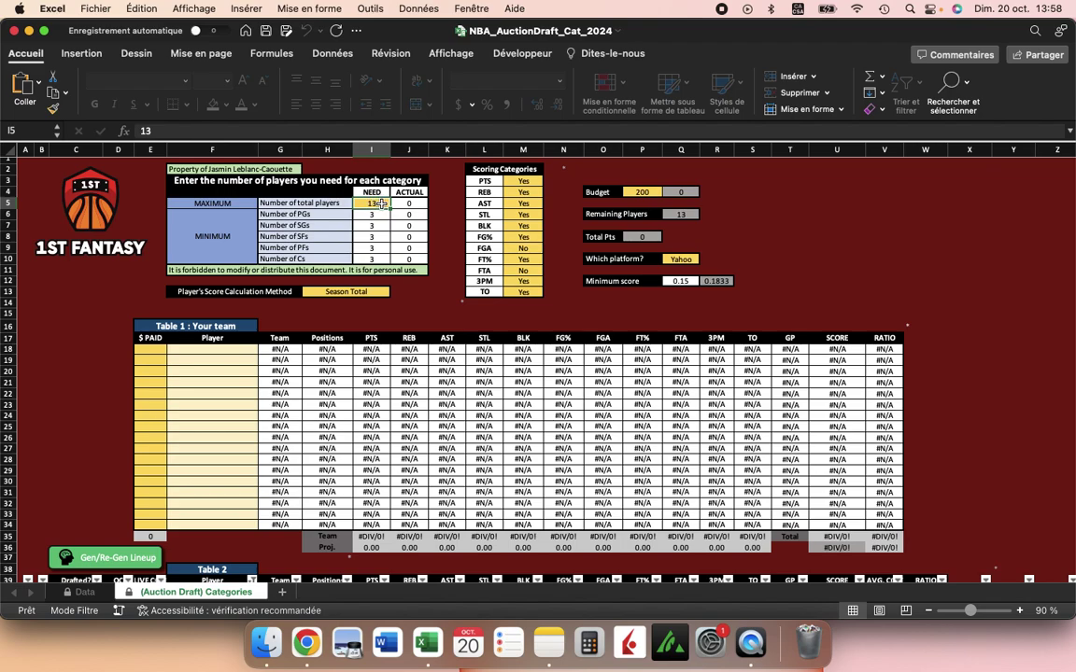
text(13)
key(Return)
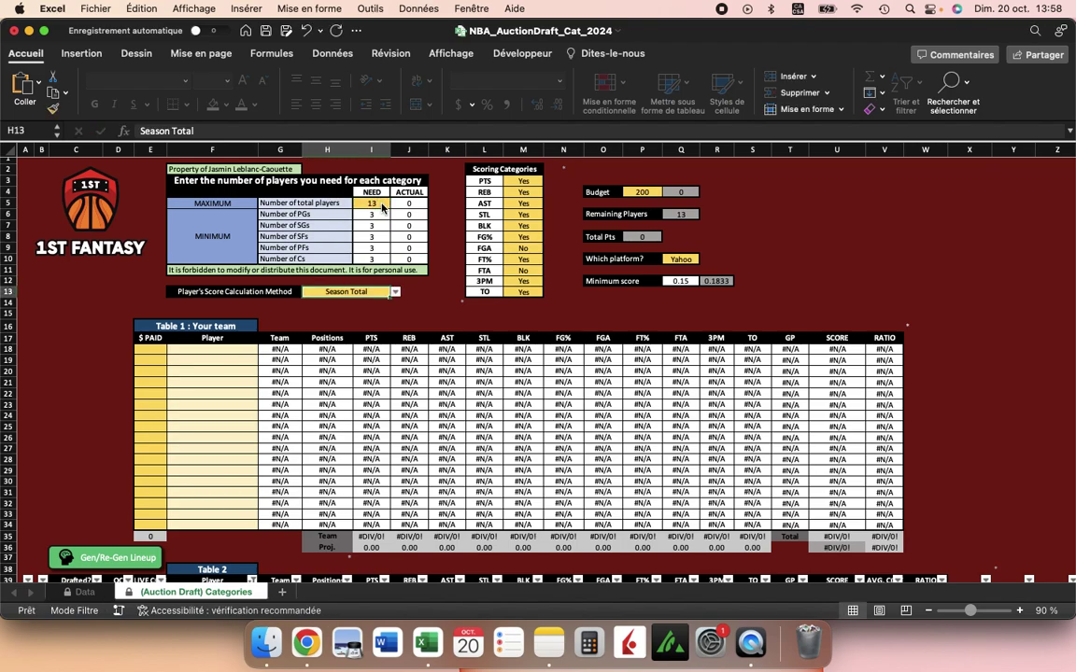
click(383, 205)
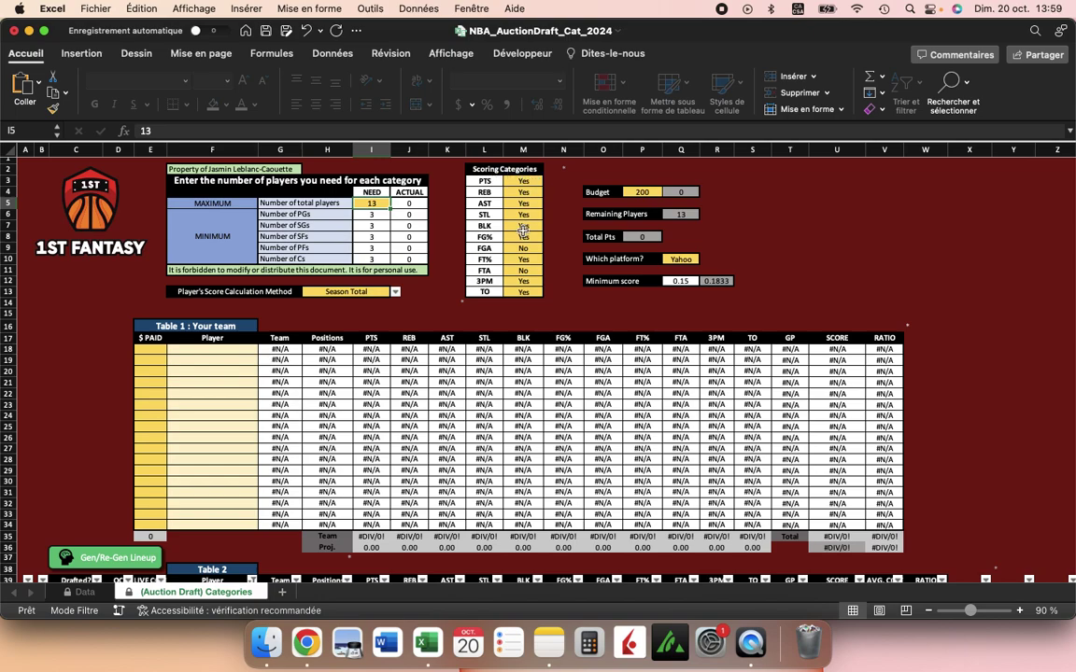
Review the Yes/No settings of the scoring categories from PTS down to TO, ending on FGA
click(520, 184)
key(Down)
key(Down)
key(Down)
key(Down)
key(Down)
key(Down)
key(Down)
key(Down)
key(Down)
key(Down)
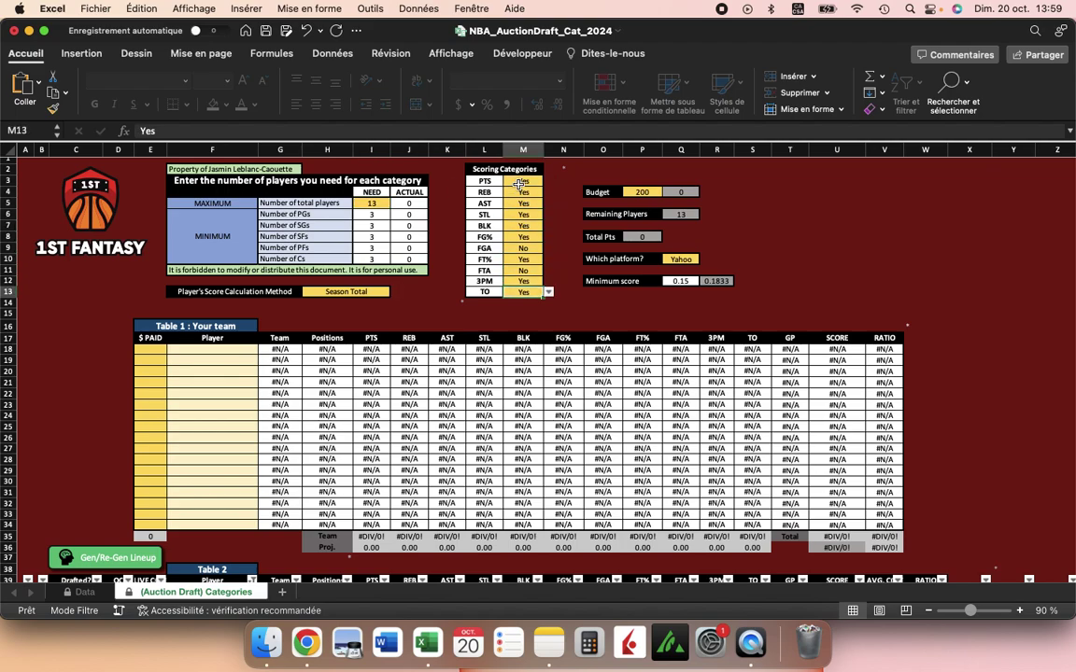
key(Up)
key(Up)
key(Up)
key(Up)
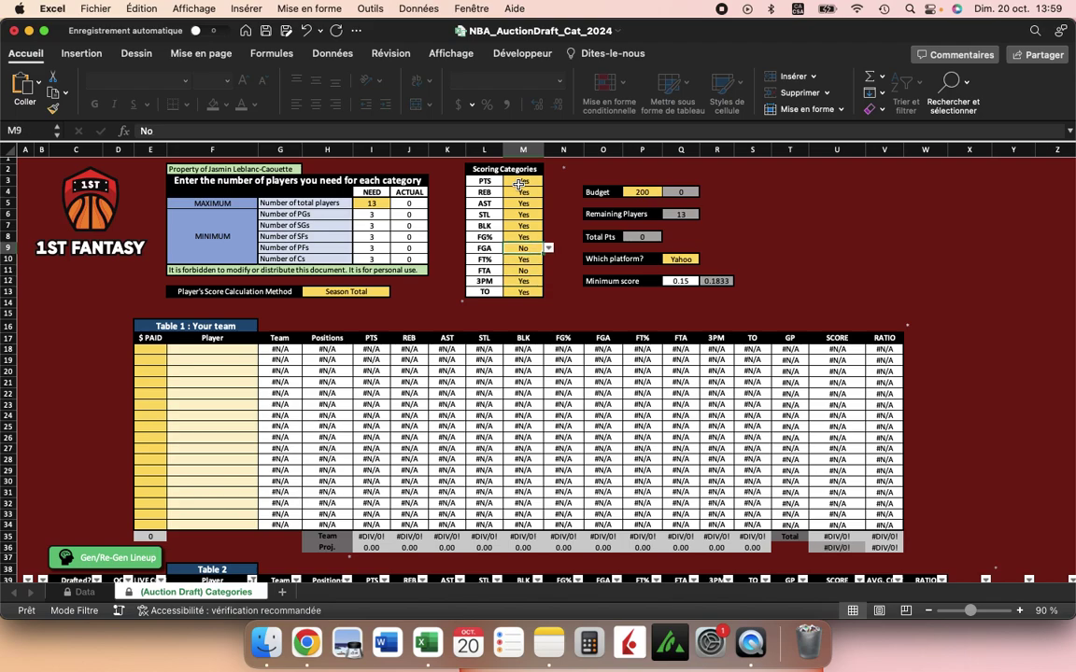
Choose No for the FGA scoring category and check the player statistics in Table 2
click(549, 249)
click(515, 283)
scroll(122, 430, down, 6)
scroll(115, 432, up, 1)
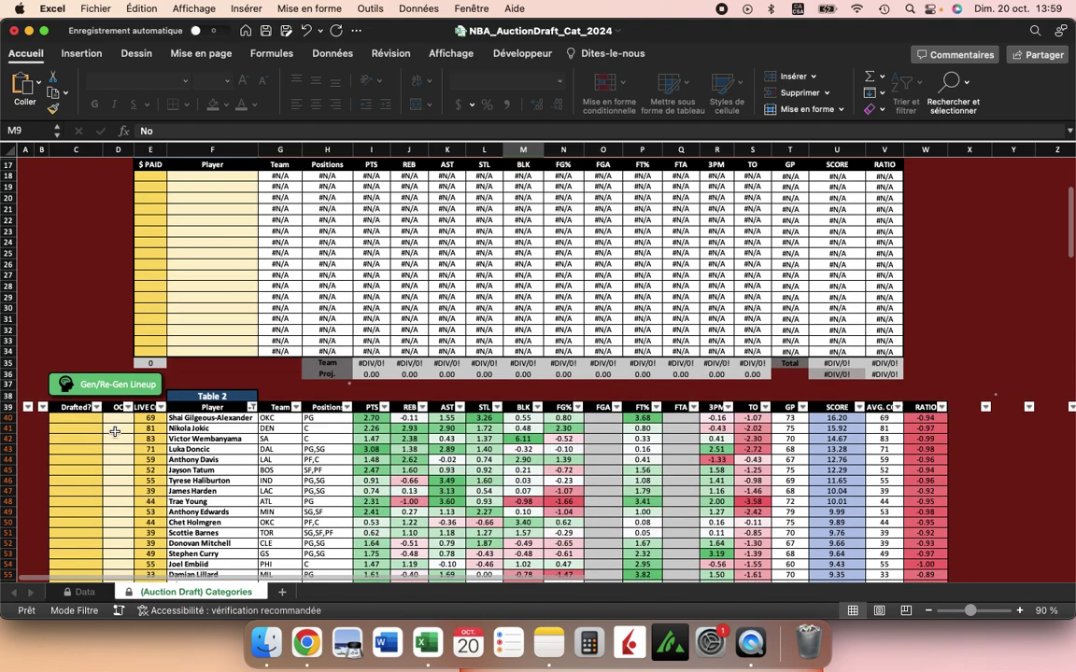
scroll(115, 432, up, 5)
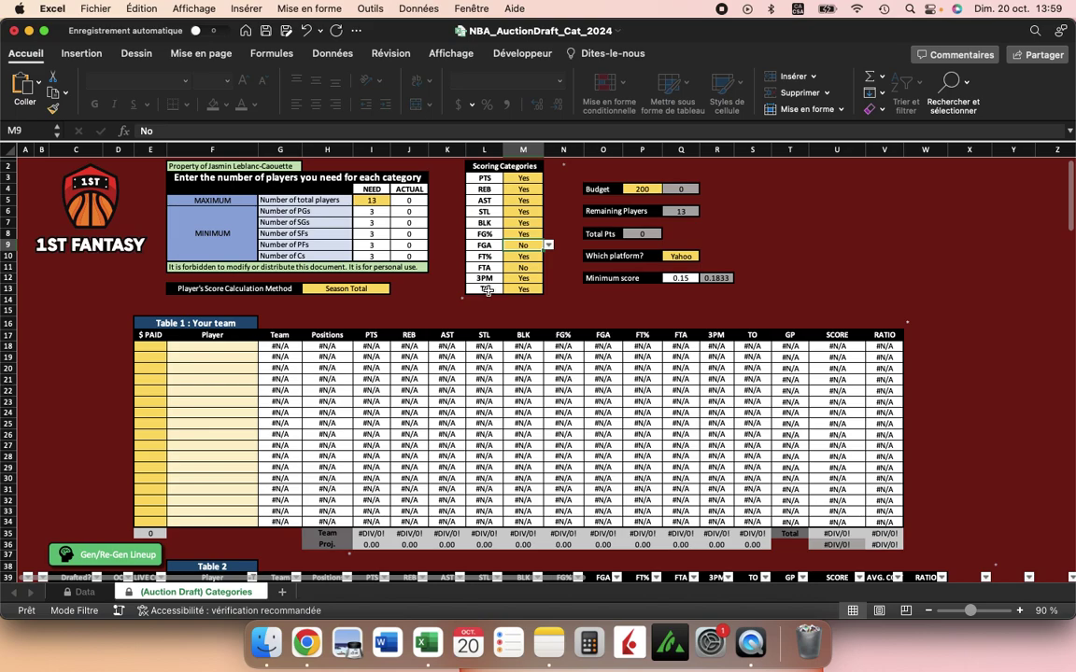
scroll(527, 252, up, 1)
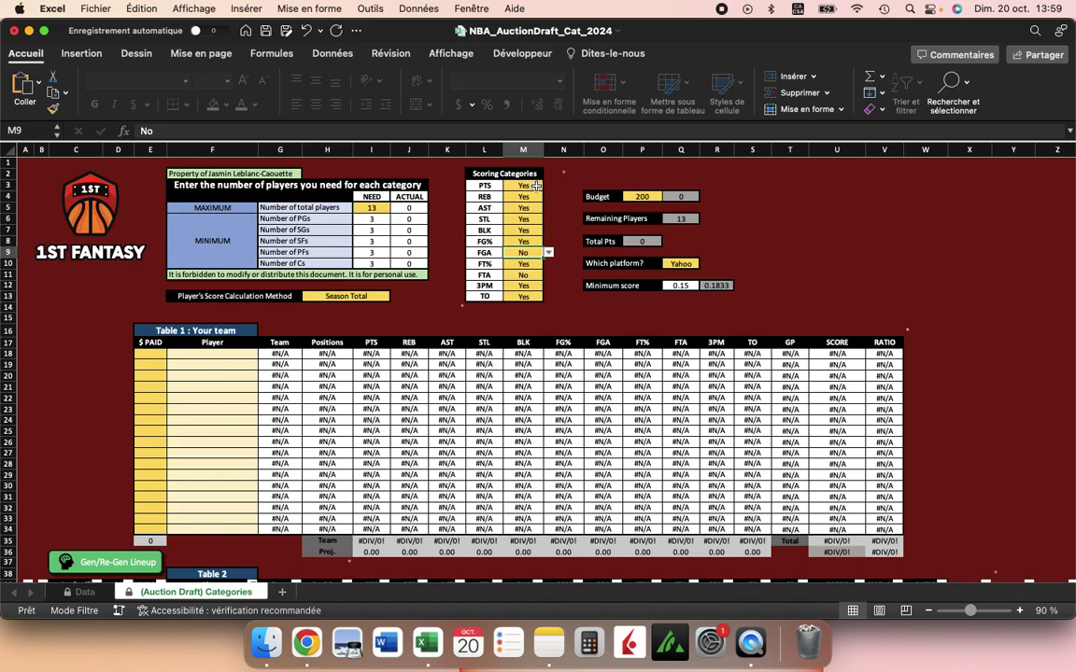
Set the BLK scoring category to No and check the BLK column in Table 2
click(536, 186)
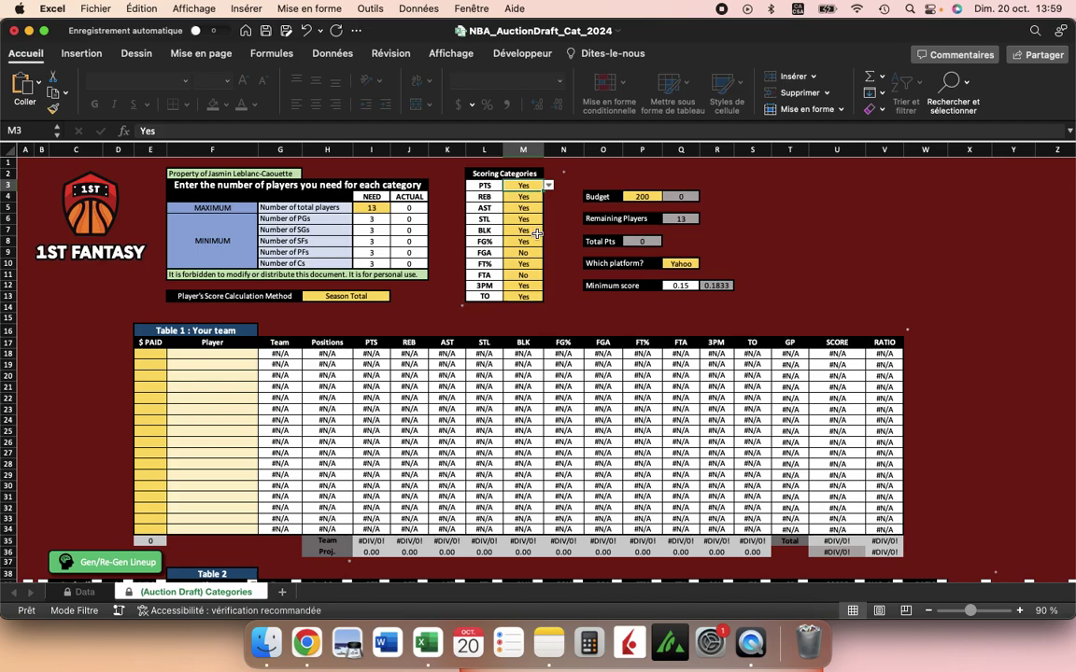
click(533, 230)
scroll(485, 220, down, 8)
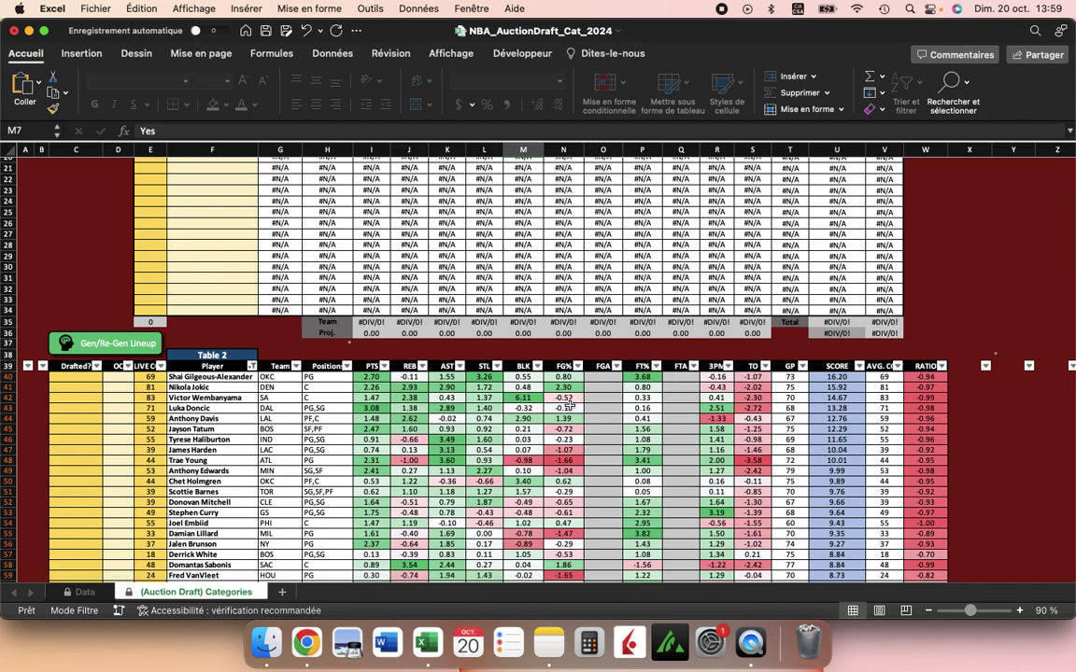
scroll(525, 493, up, 8)
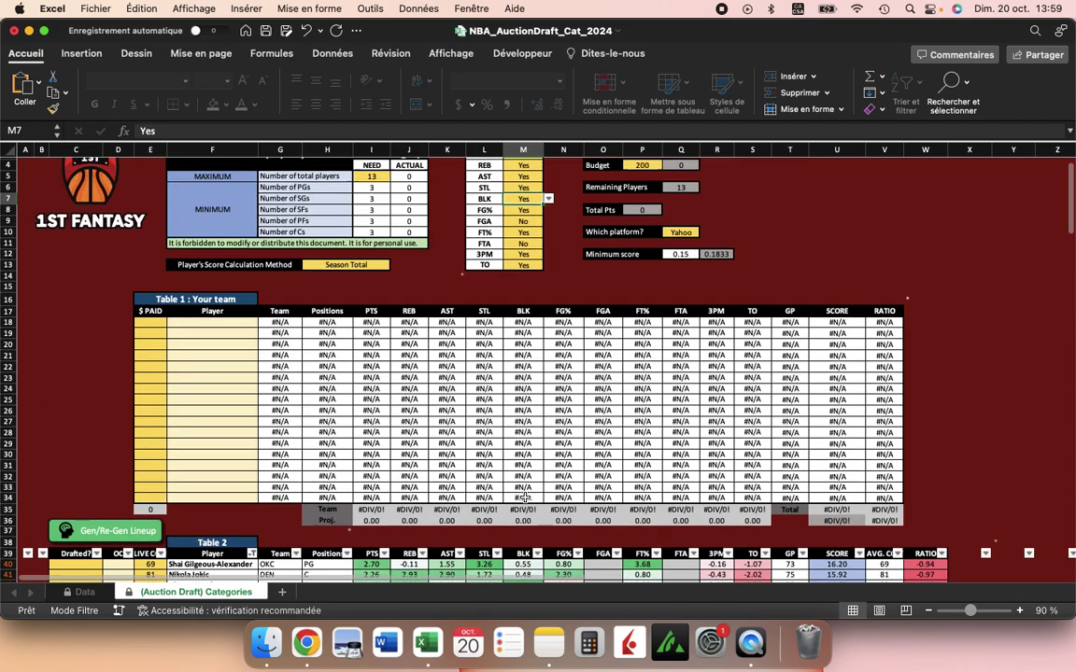
click(548, 224)
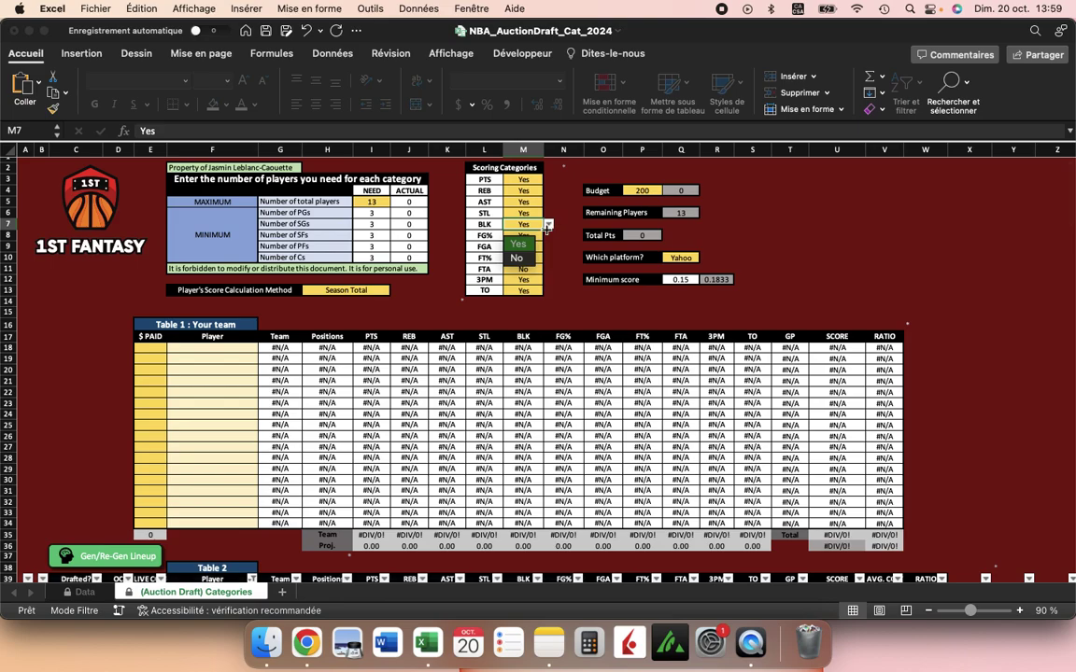
click(523, 263)
scroll(532, 408, down, 8)
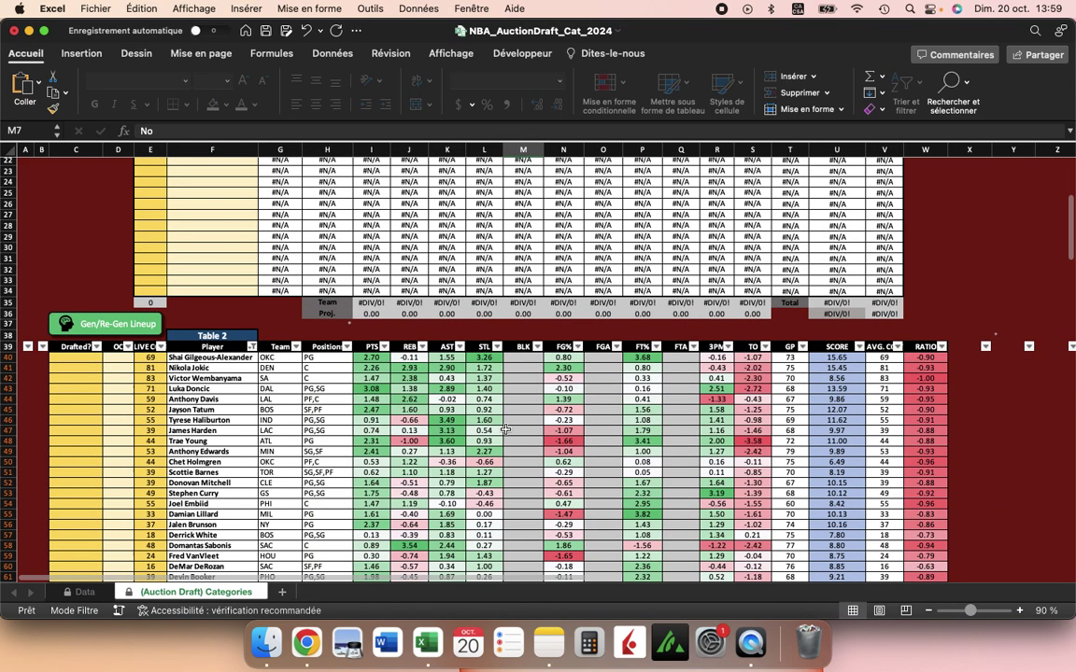
scroll(531, 408, up, 8)
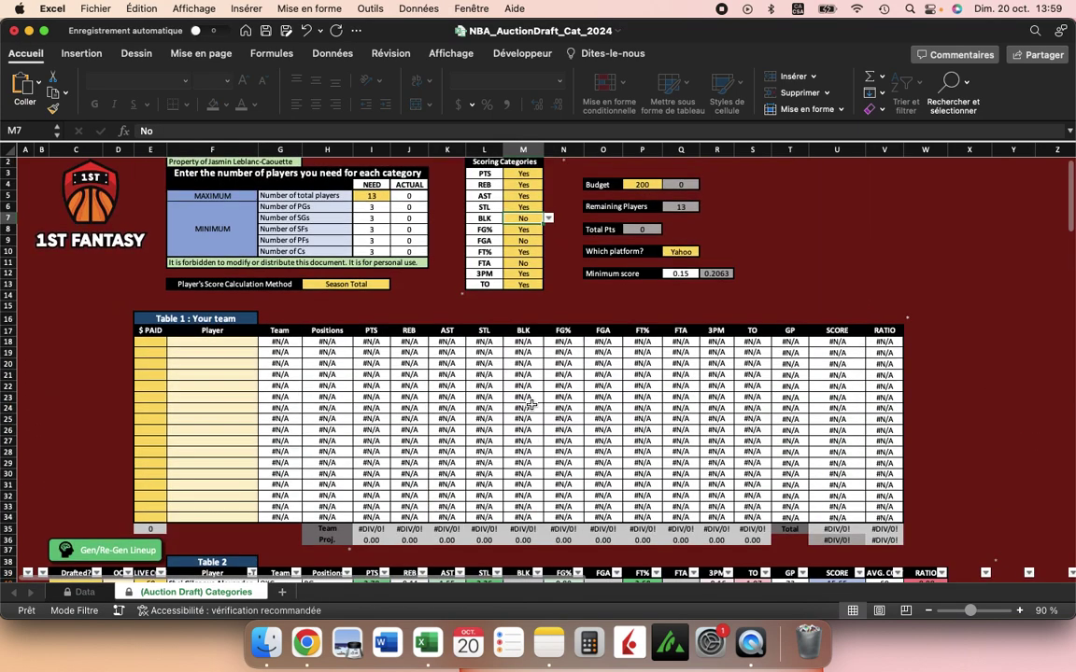
Set the BLK scoring category back to Yes and check the BLK column in Table 2
click(548, 219)
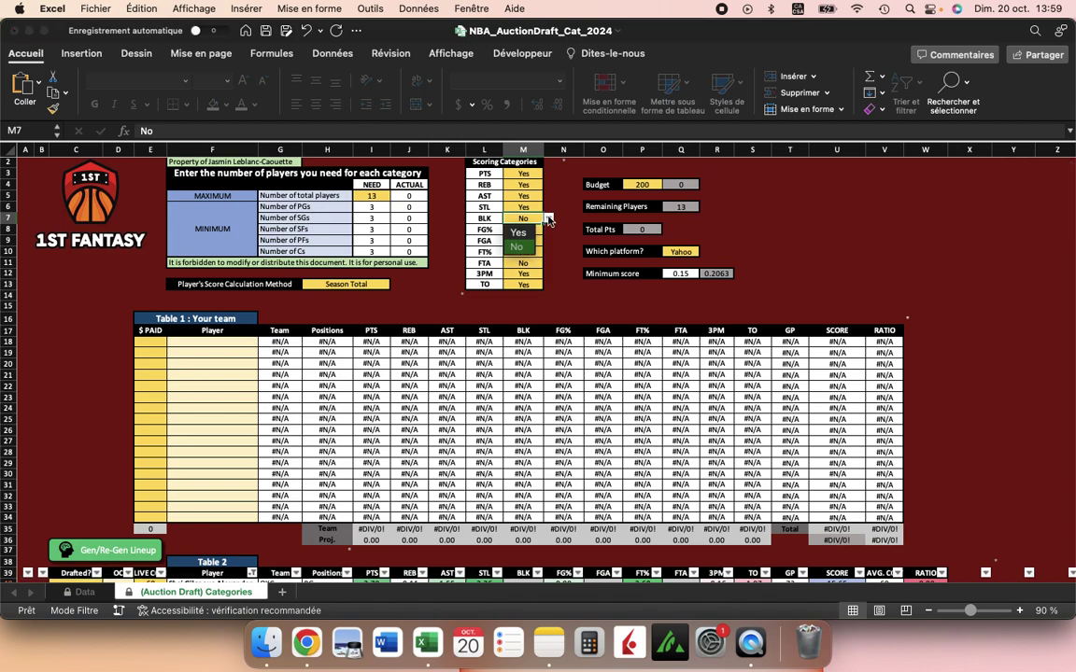
click(519, 234)
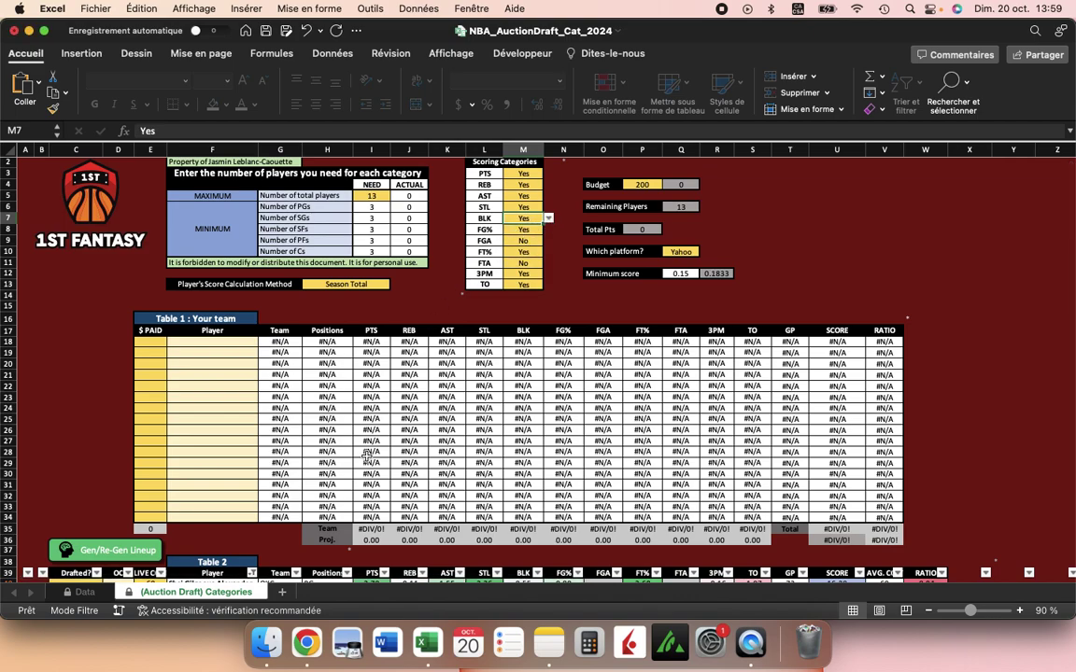
scroll(345, 408, down, 5)
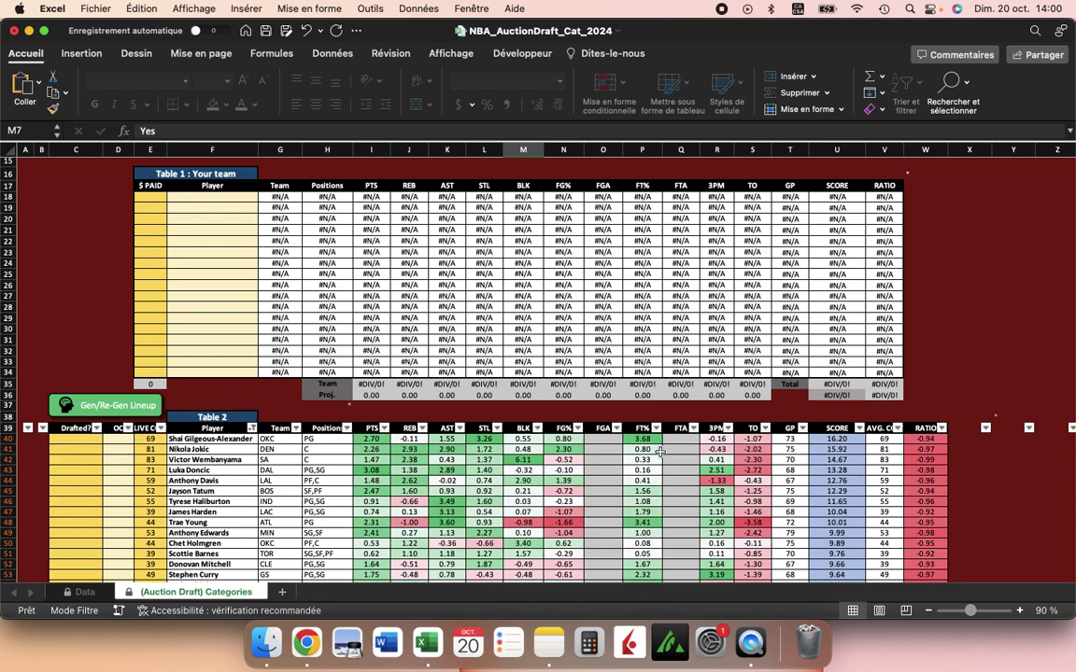
scroll(513, 411, up, 5)
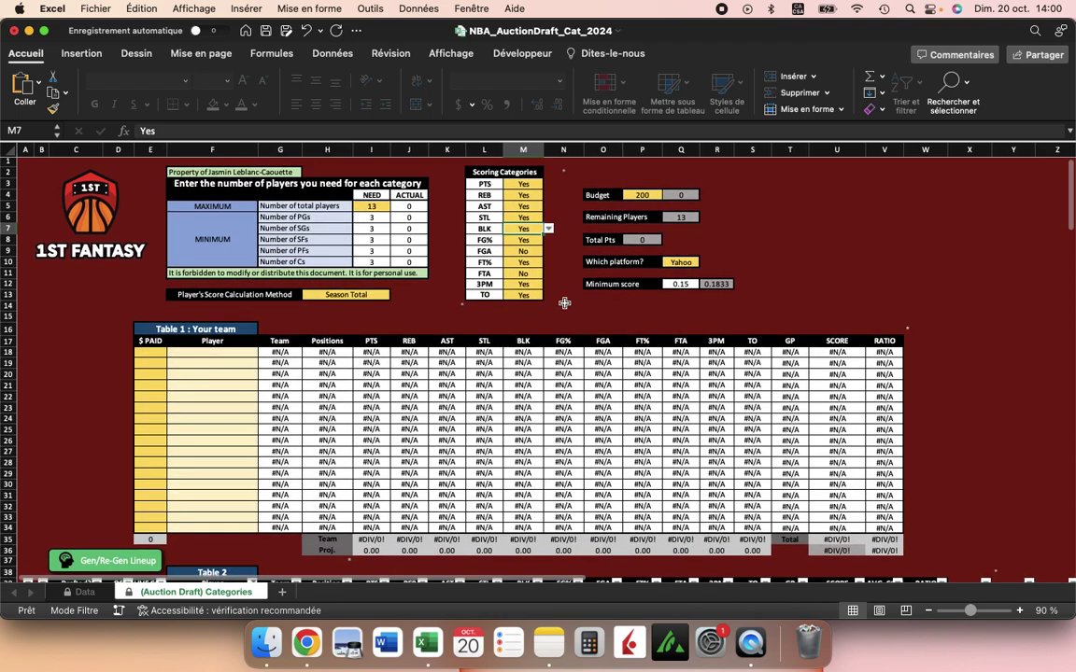
click(548, 230)
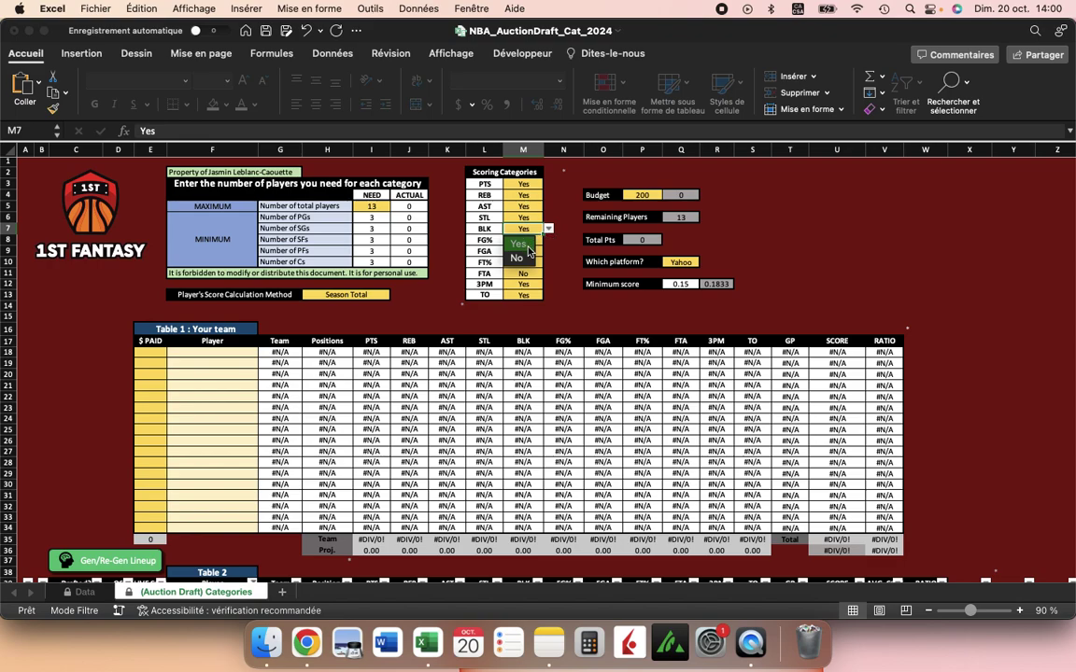
click(519, 244)
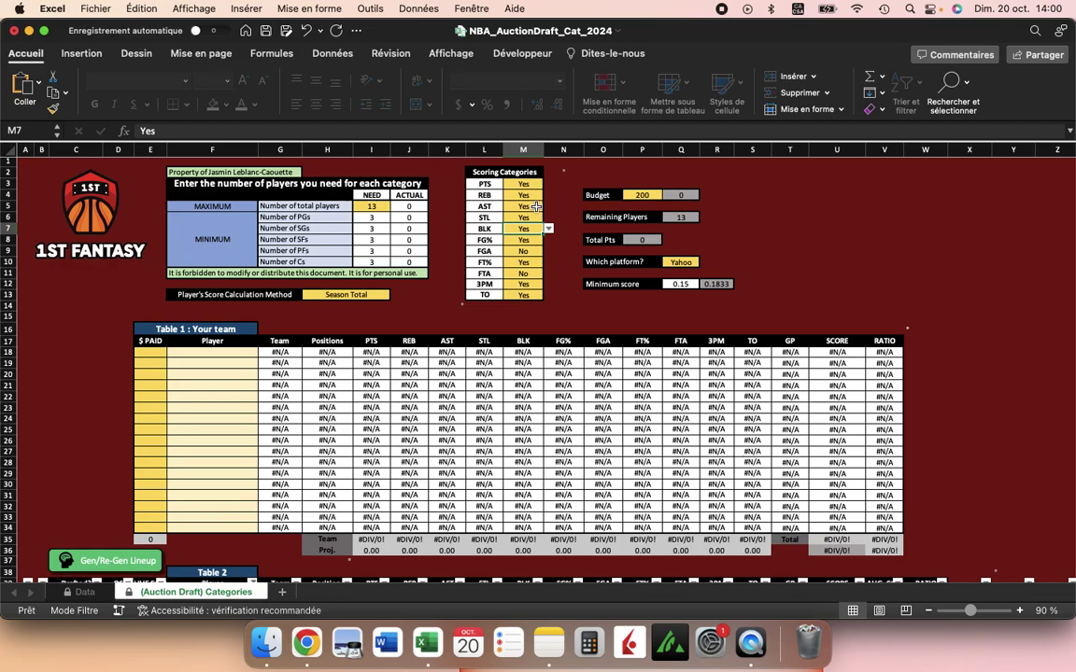
Examine the players' category values, scores and ratios in Table 2 against the scoring settings and the team table
scroll(396, 349, down, 10)
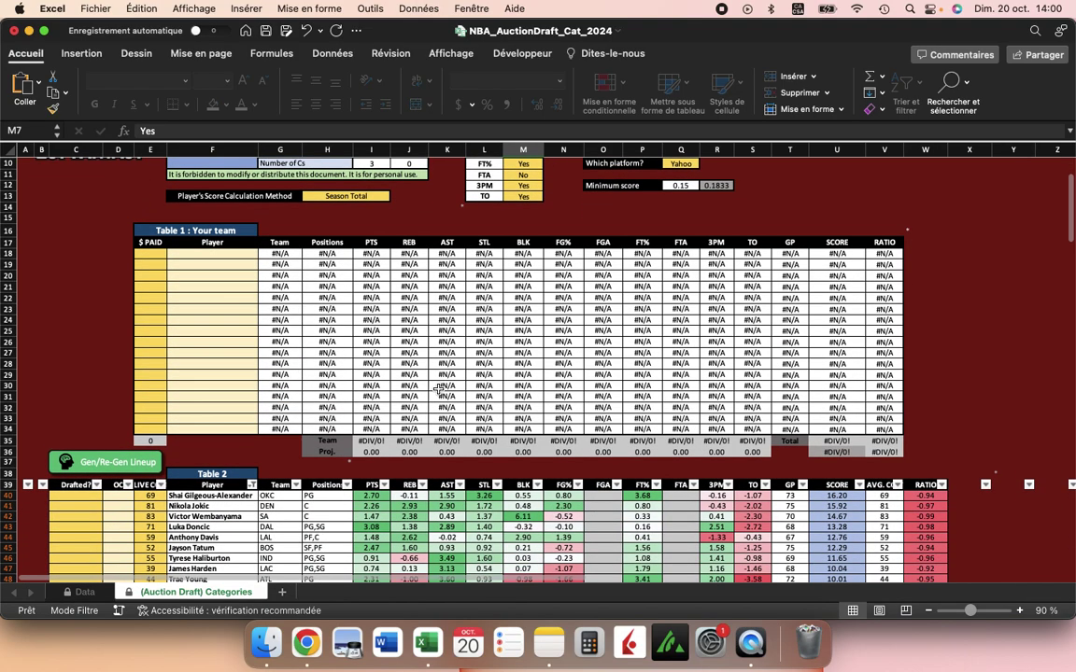
scroll(439, 389, down, 2)
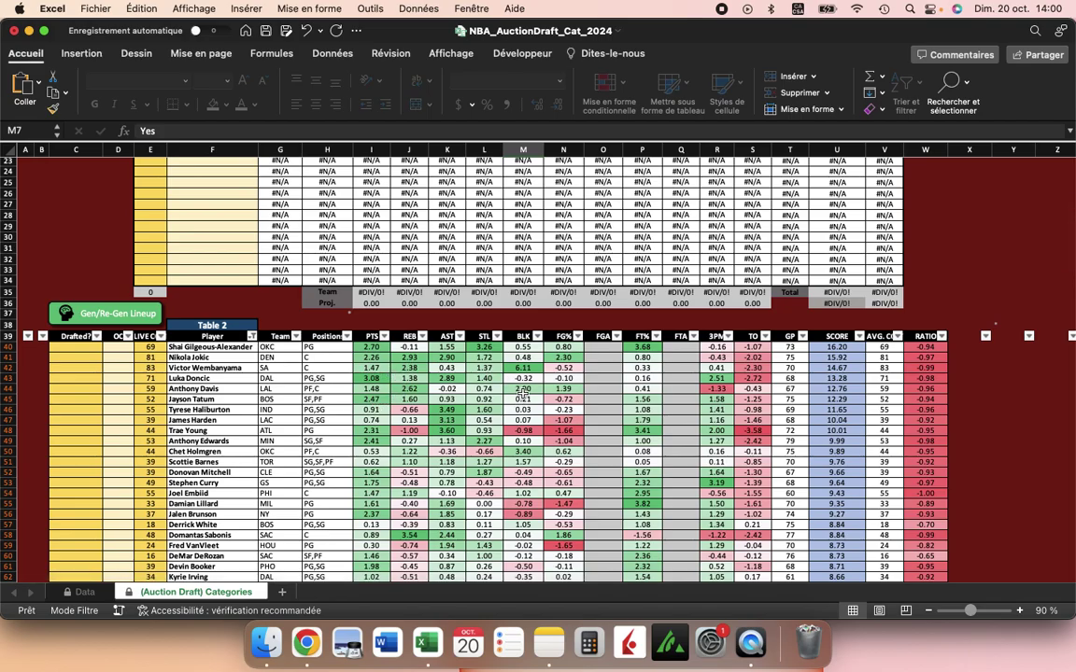
scroll(521, 399, up, 2)
scroll(522, 394, up, 1)
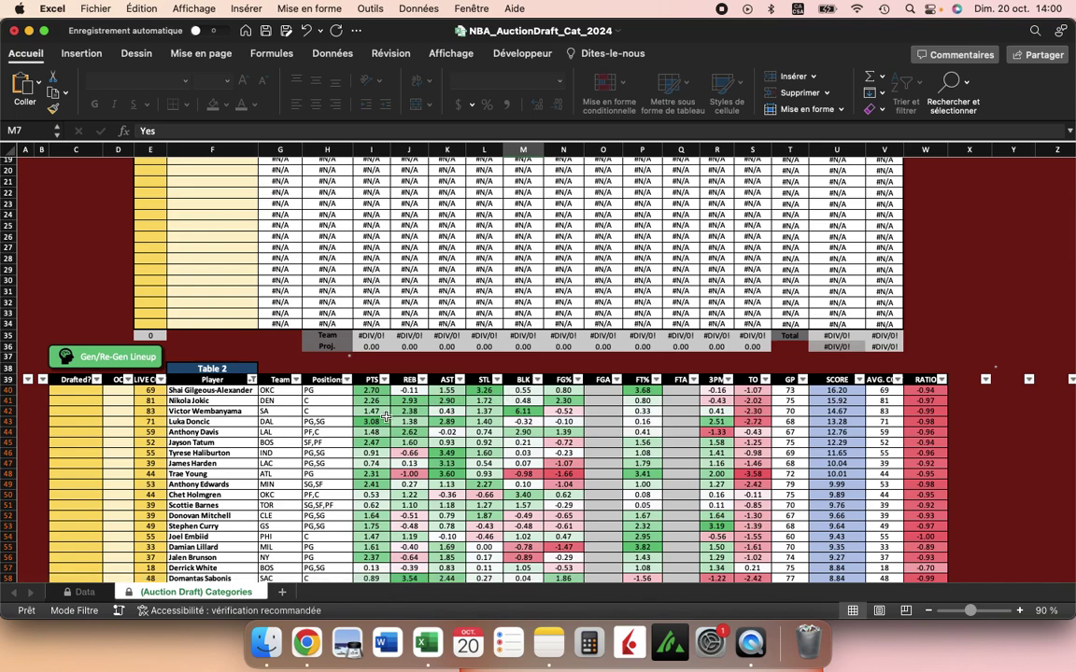
scroll(415, 315, up, 5)
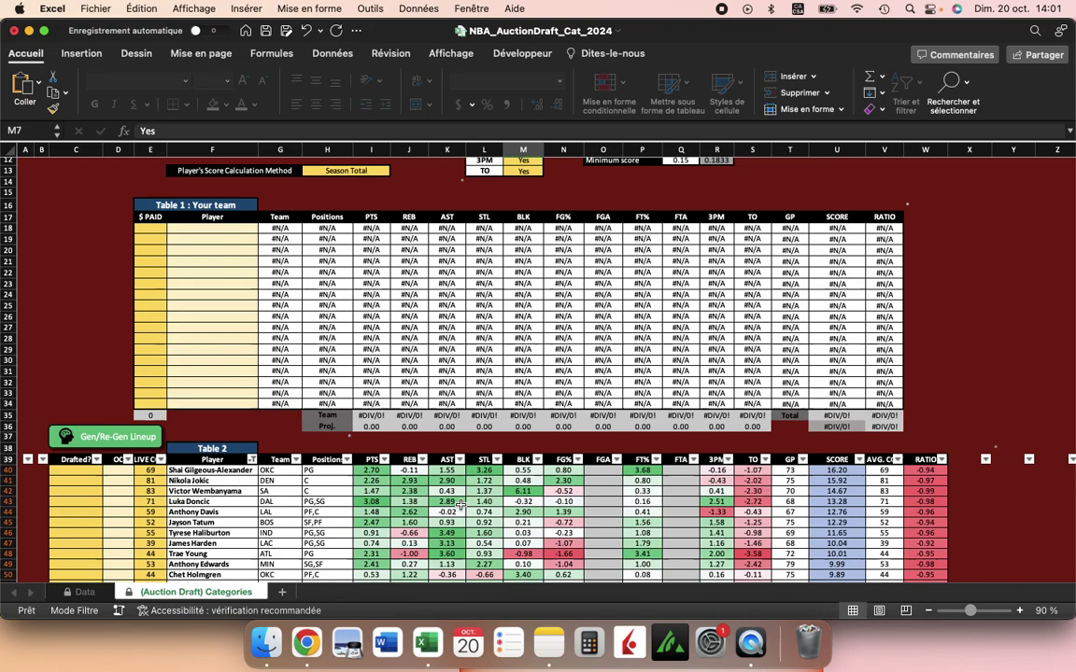
scroll(448, 502, up, 4)
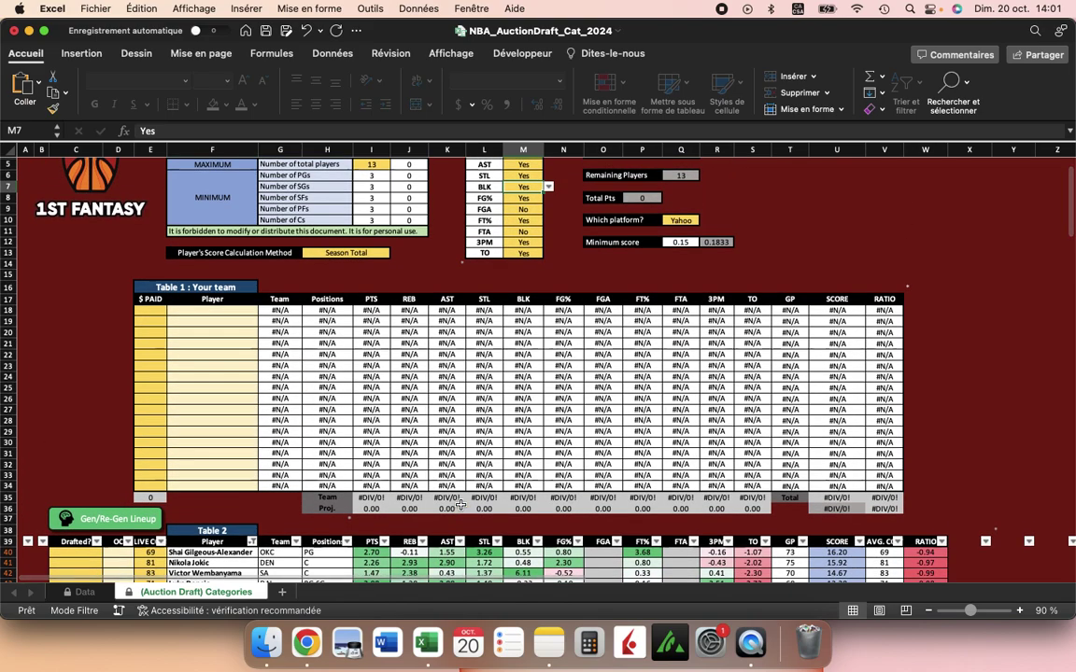
scroll(460, 505, up, 2)
scroll(459, 504, down, 4)
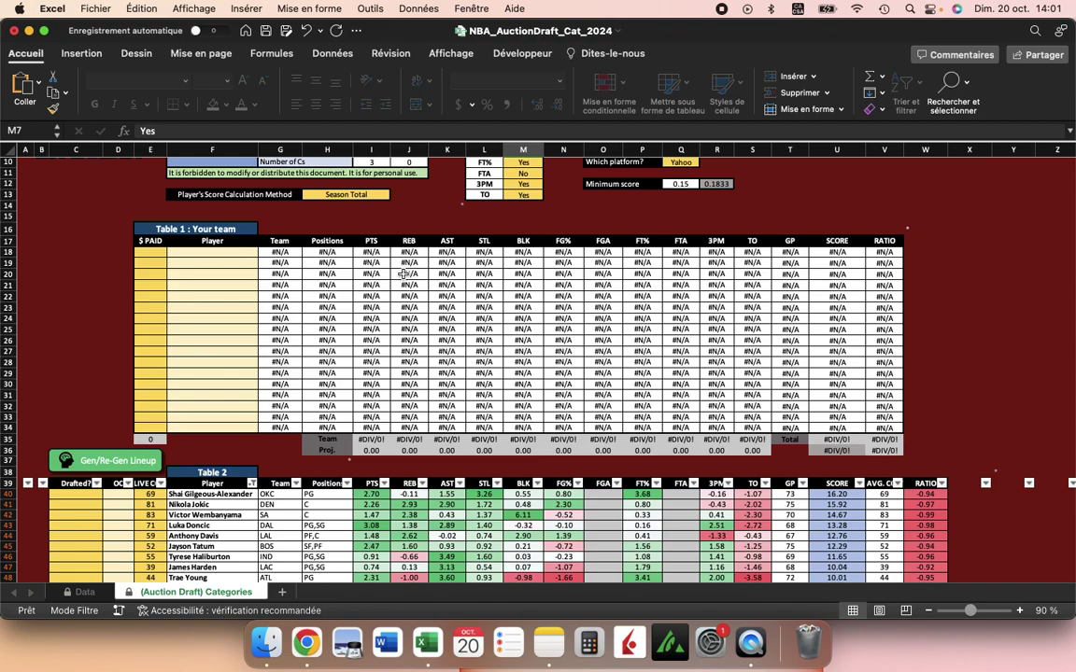
scroll(503, 228, up, 3)
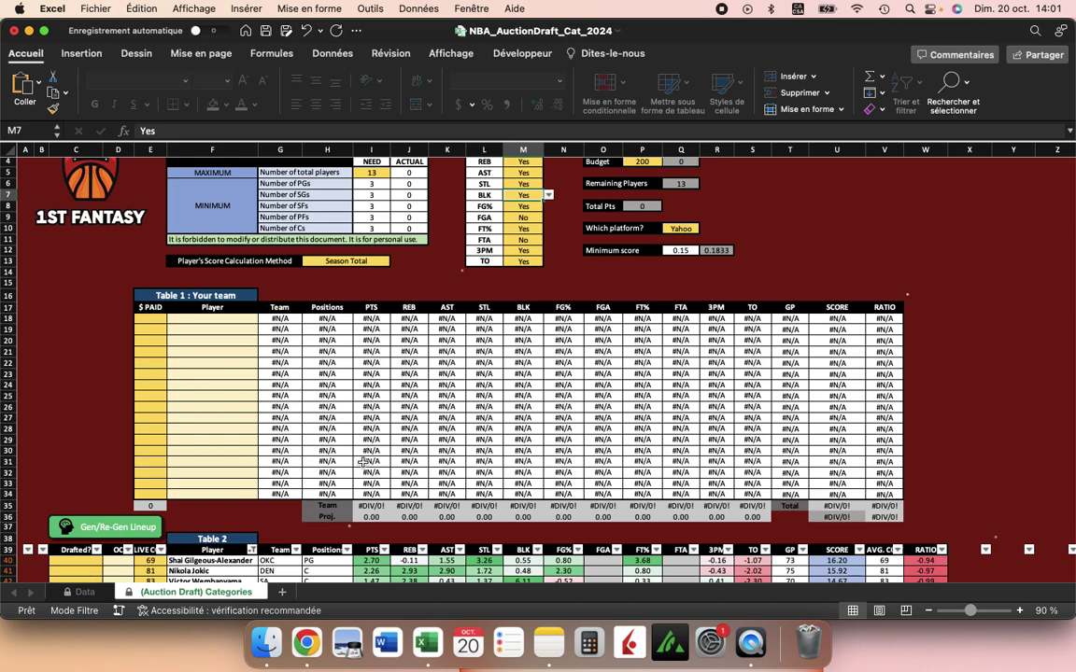
scroll(362, 461, down, 3)
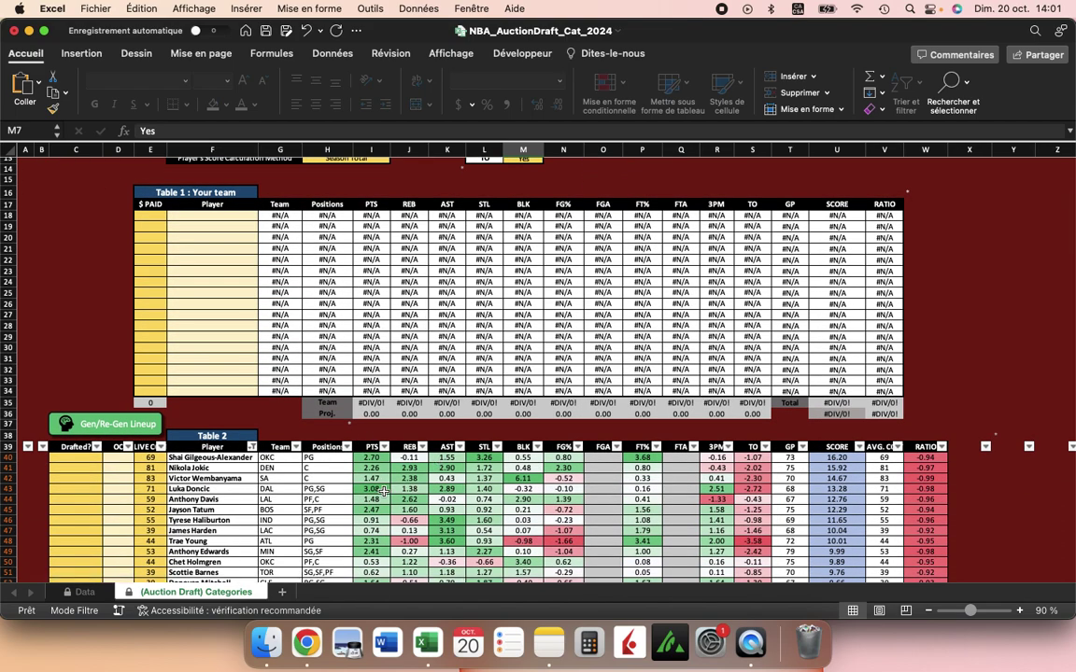
scroll(383, 489, down, 2)
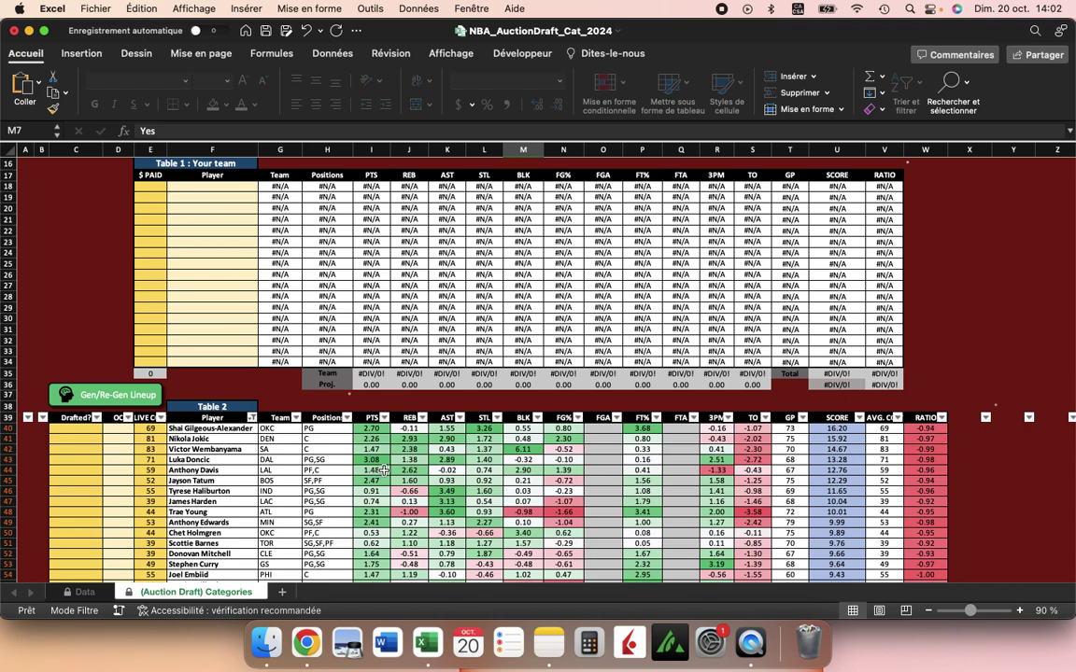
scroll(383, 471, up, 2)
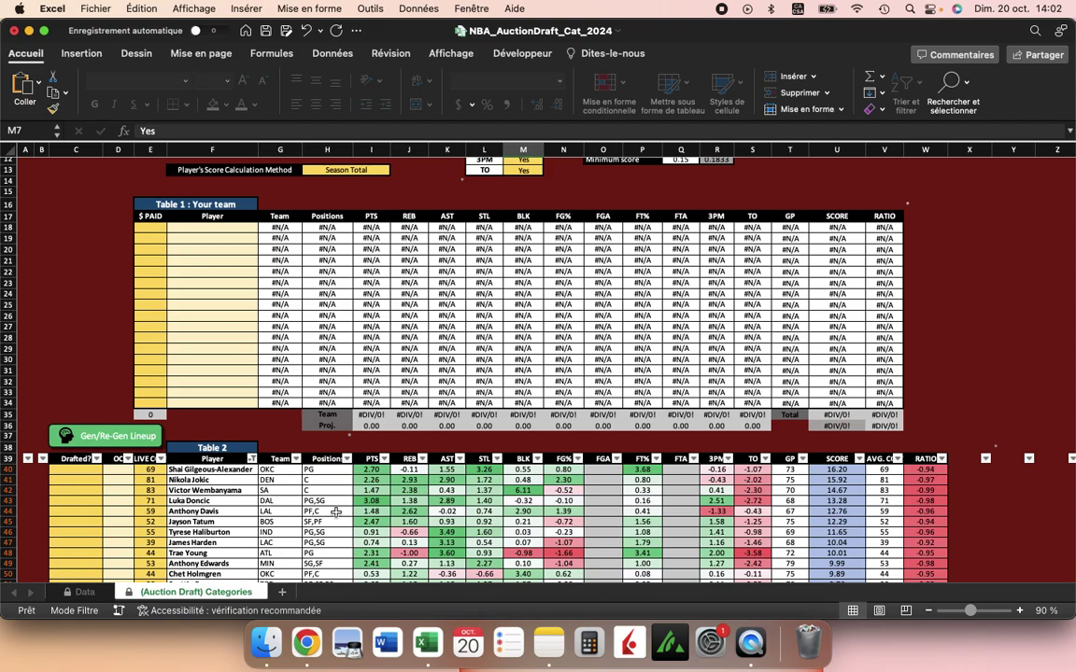
scroll(383, 459, up, 4)
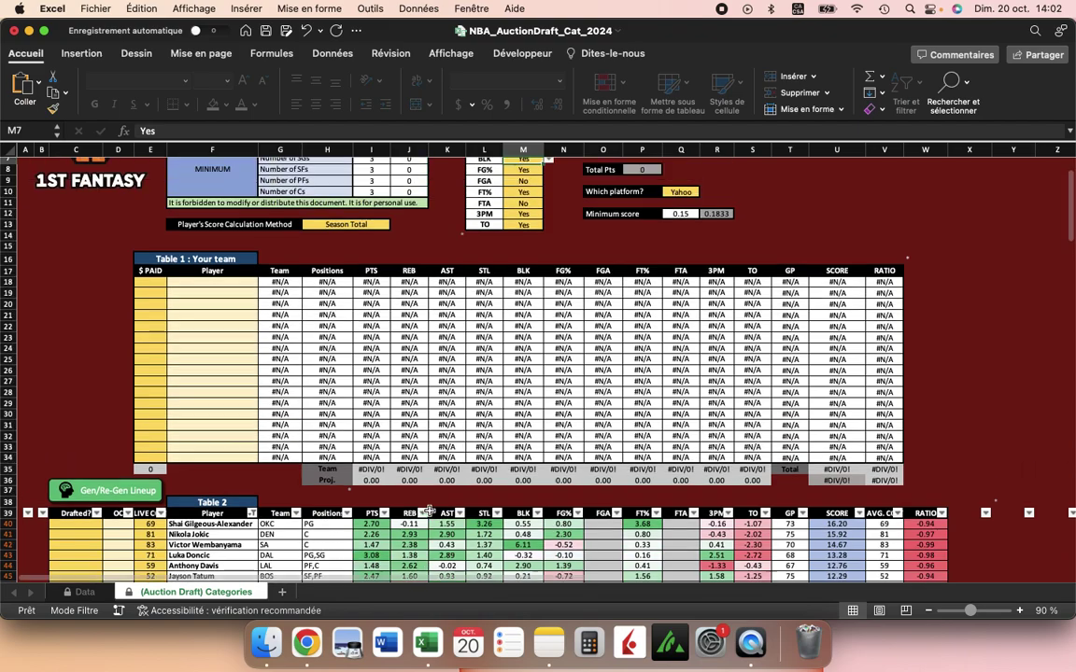
Examine the budget and platform settings against the player scores, average costs and live costs in Table 2
scroll(476, 453, up, 2)
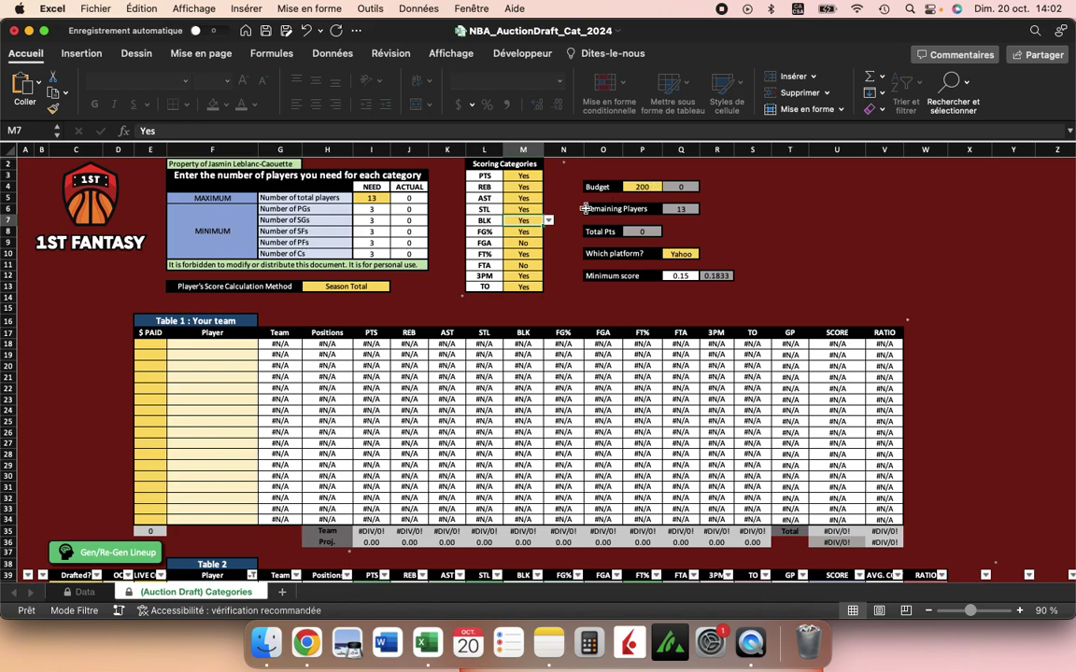
click(645, 187)
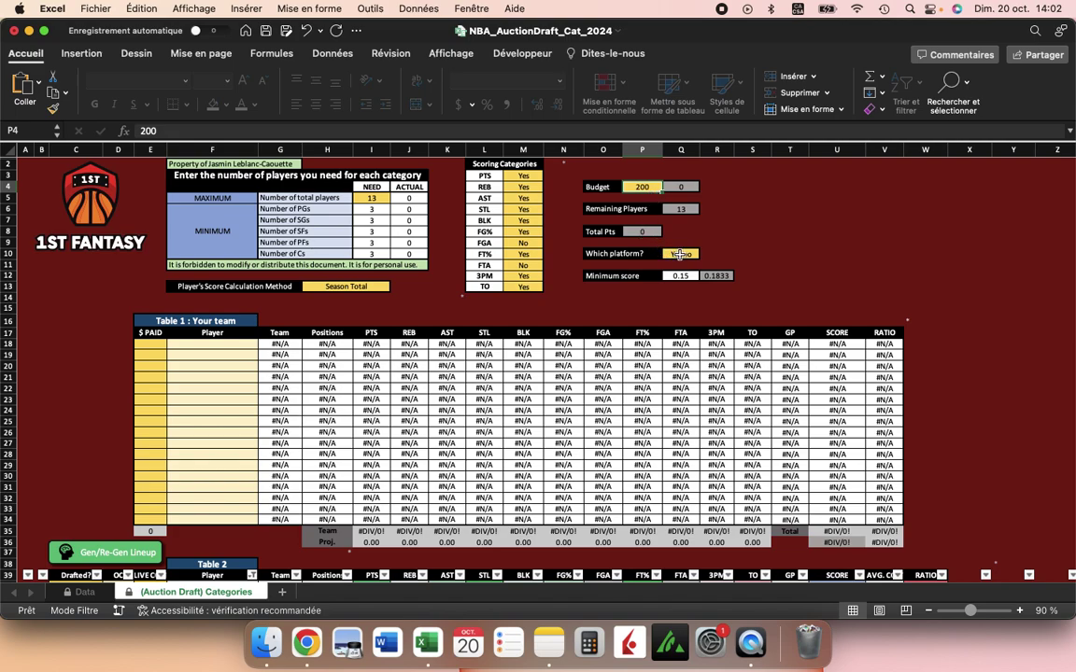
click(680, 254)
scroll(691, 234, down, 3)
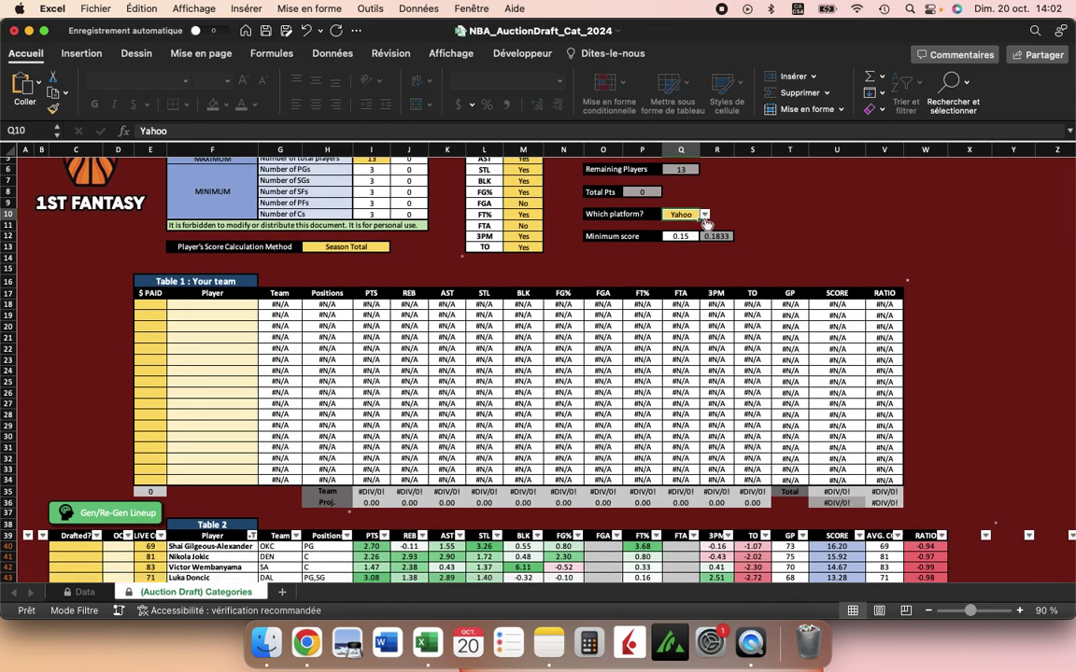
click(705, 216)
click(705, 217)
scroll(598, 338, down, 6)
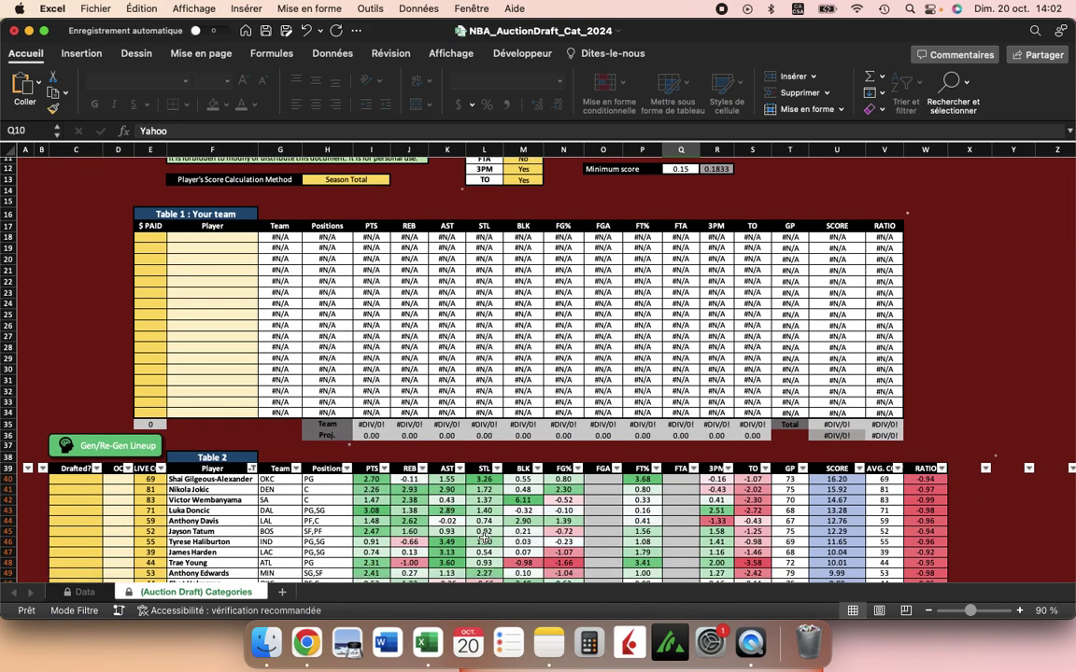
scroll(484, 540, up, 2)
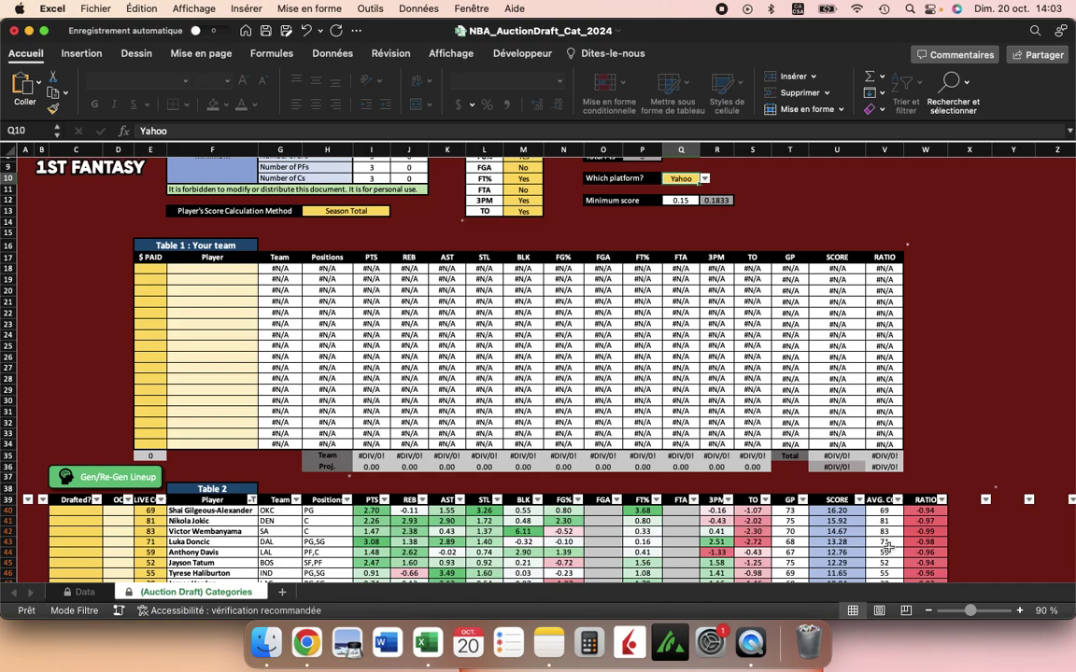
scroll(802, 503, down, 5)
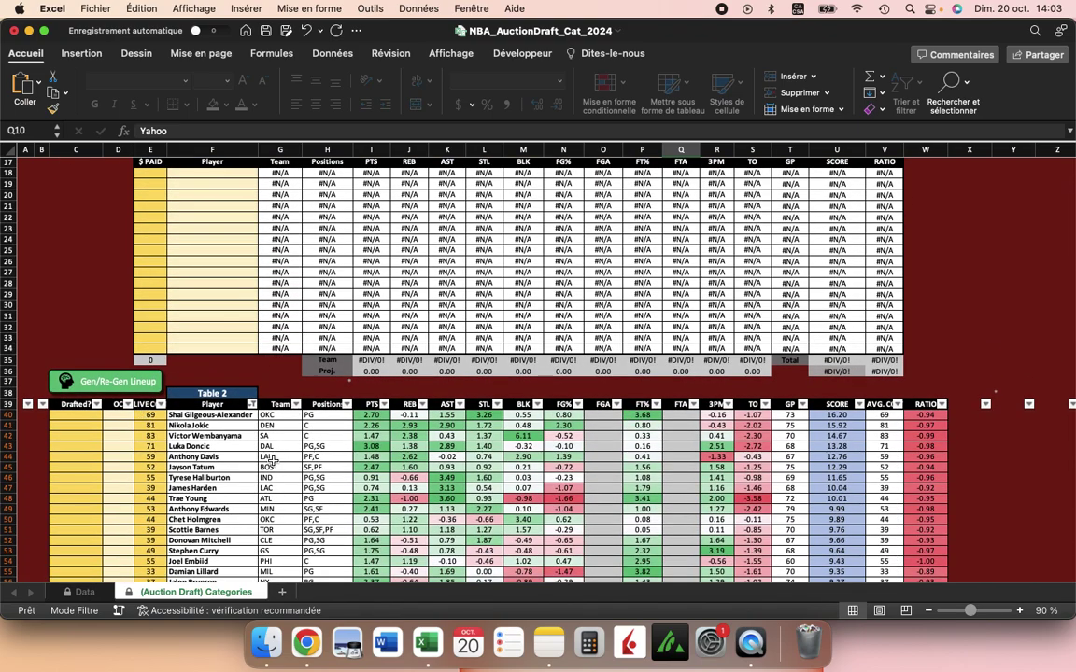
scroll(145, 436, up, 5)
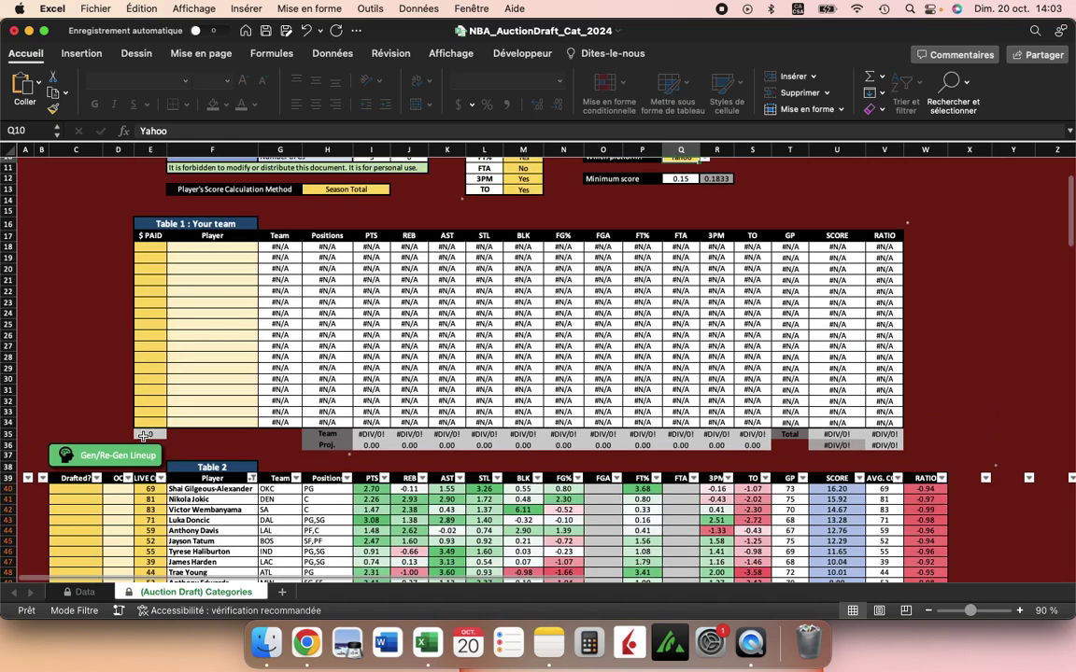
Switch the platform to ESPN to compare the average costs and ratios in Table 2, and return it to Yahoo
click(705, 181)
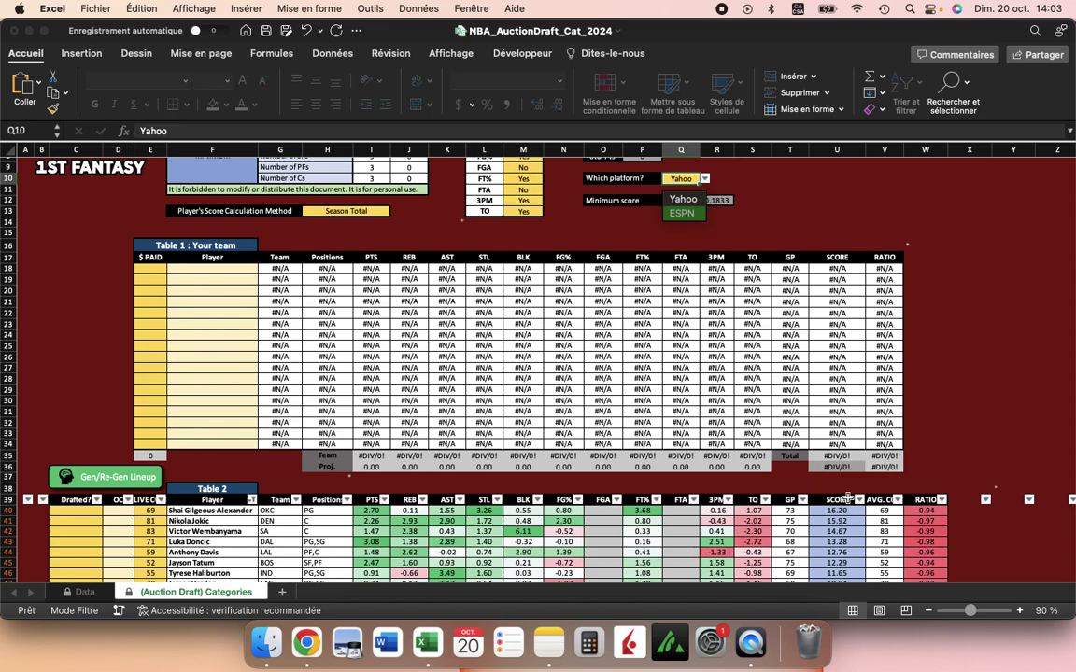
click(682, 212)
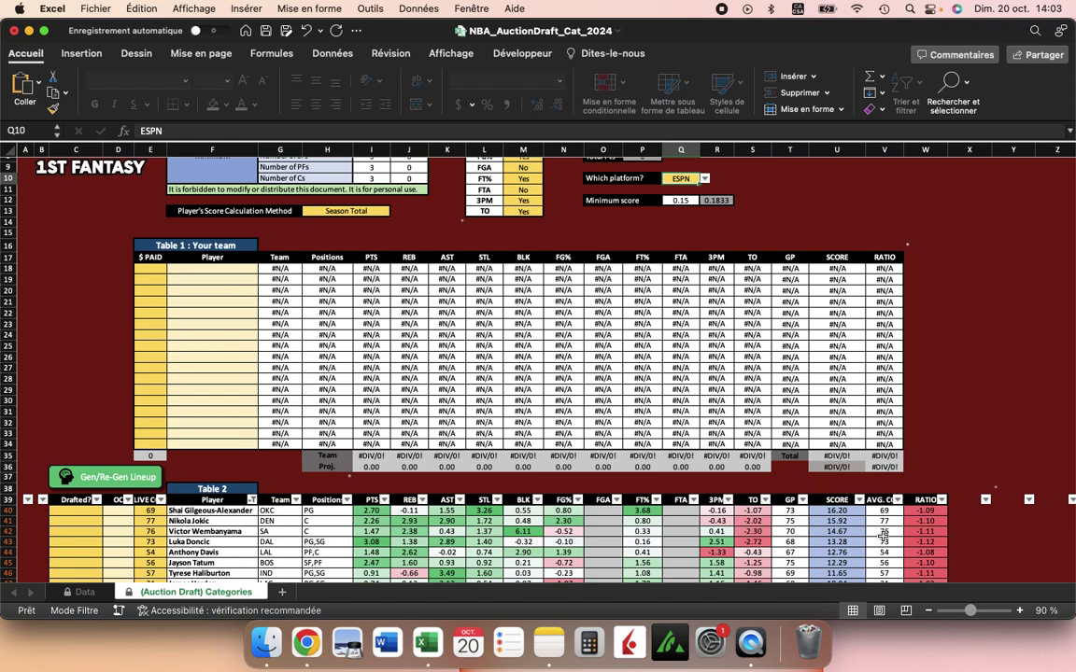
click(706, 179)
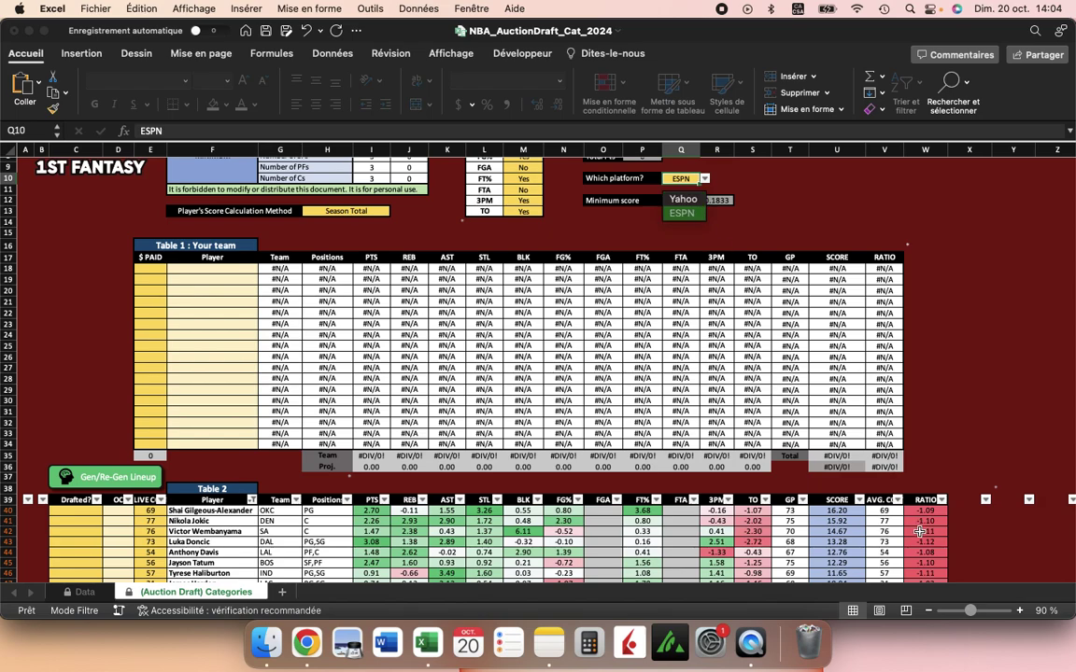
click(683, 199)
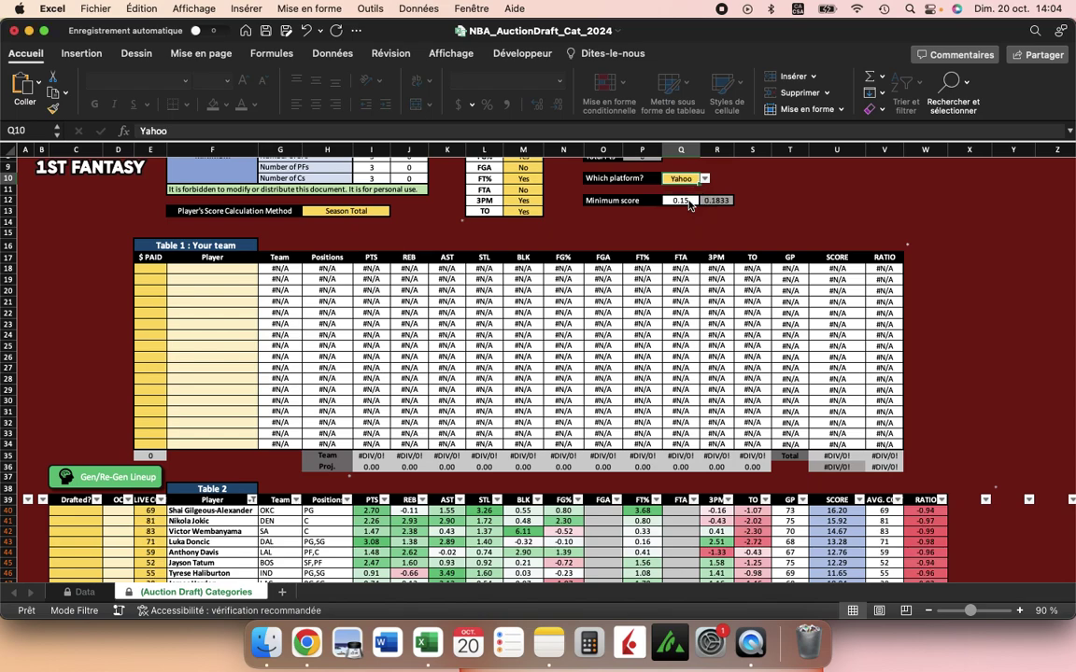
Mark Shai Gilgeous-Alexander as drafted by My Team in Table 2
scroll(691, 419, down, 3)
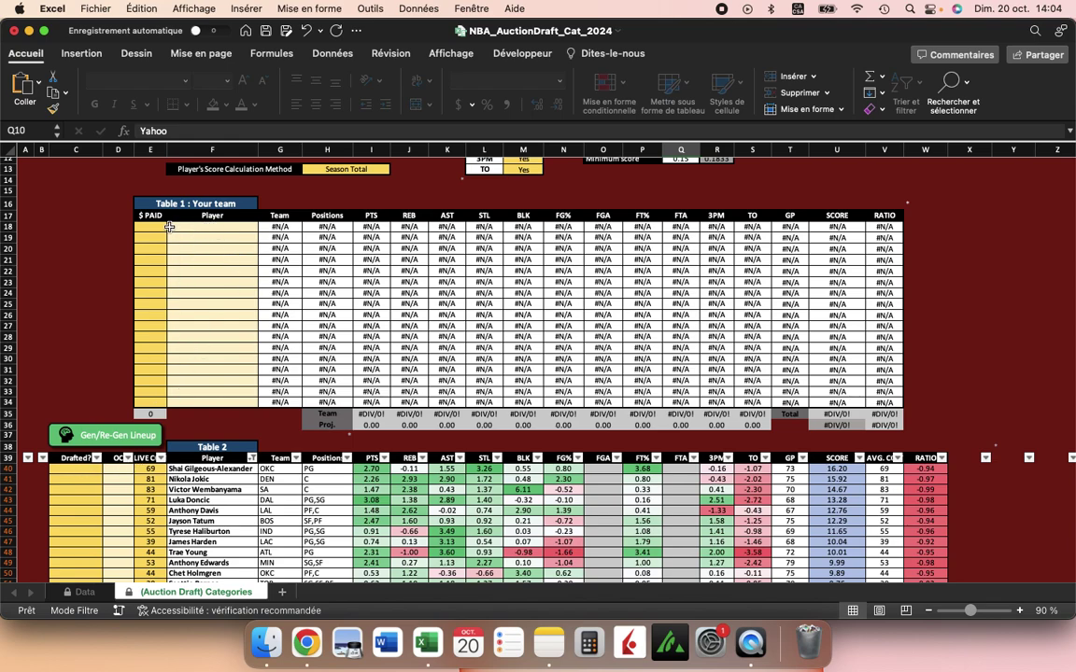
click(84, 469)
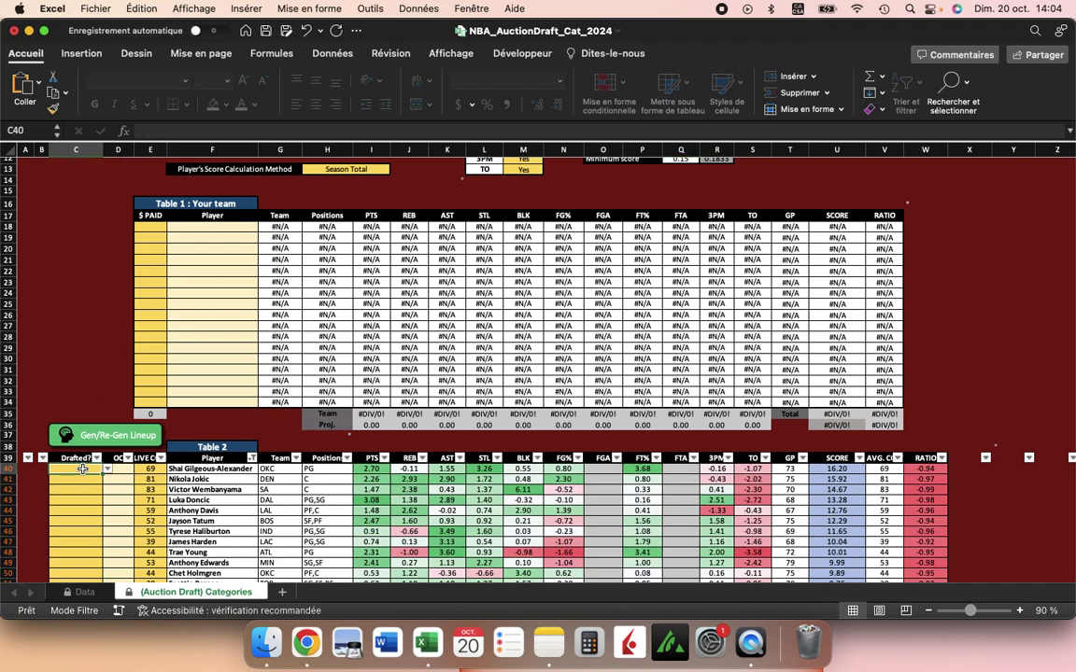
click(106, 469)
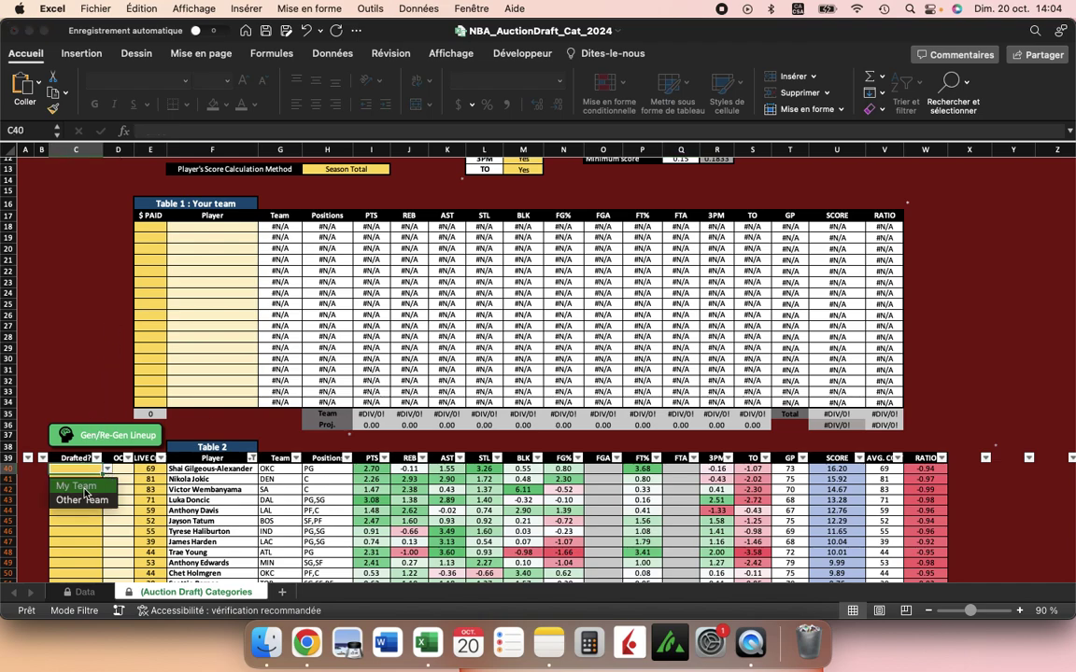
click(80, 487)
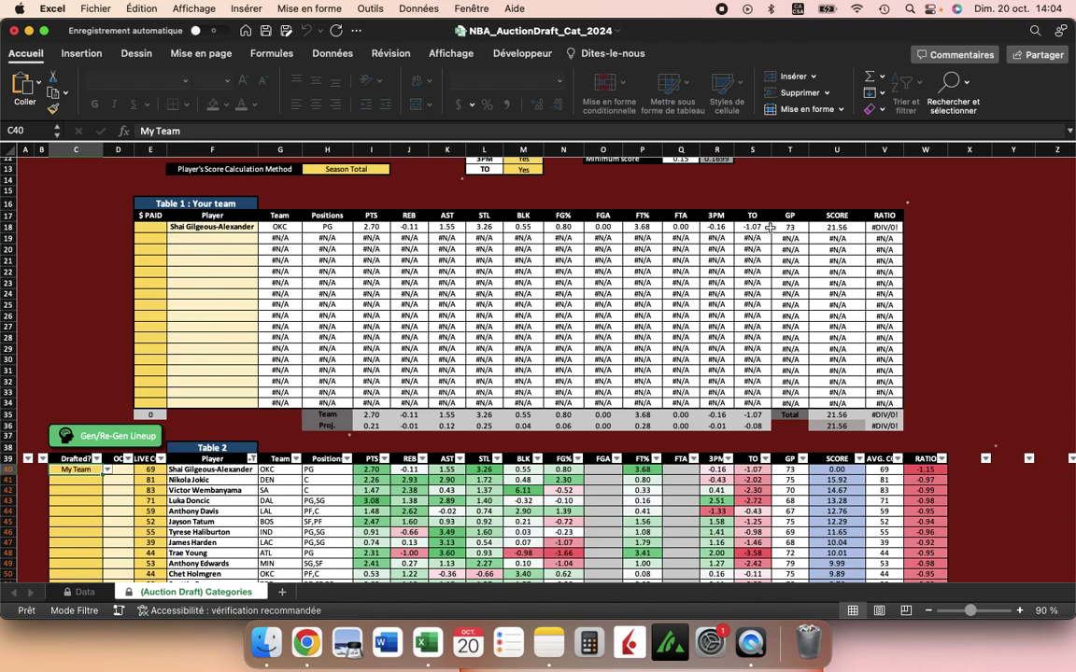
Try to enter the price paid for Shai Gilgeous-Alexander in Table 1
click(153, 227)
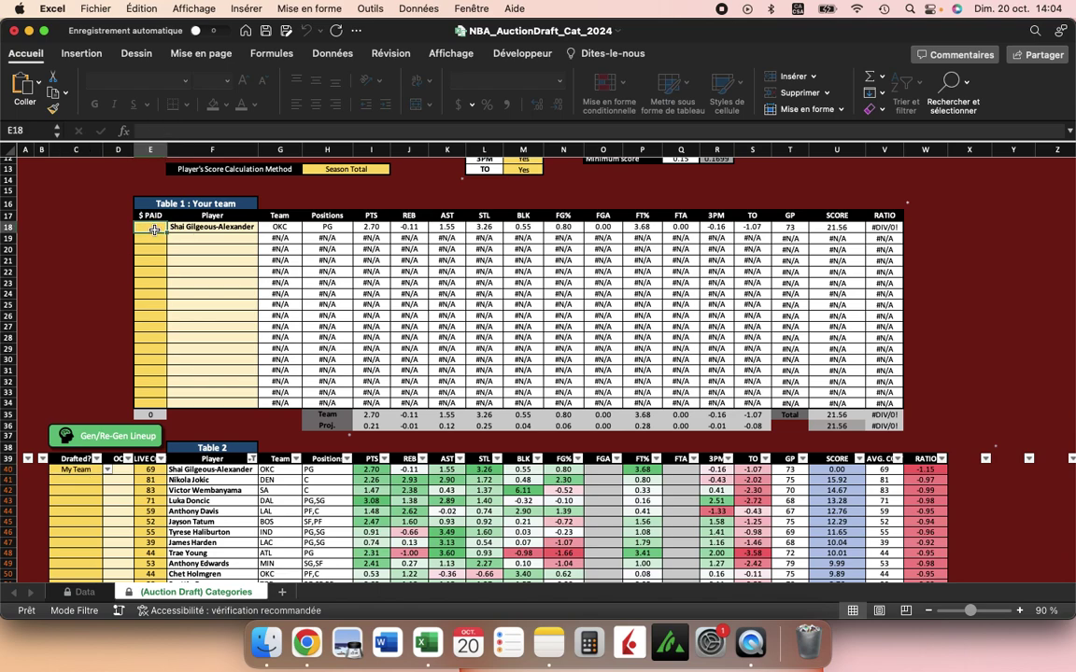
text(70)
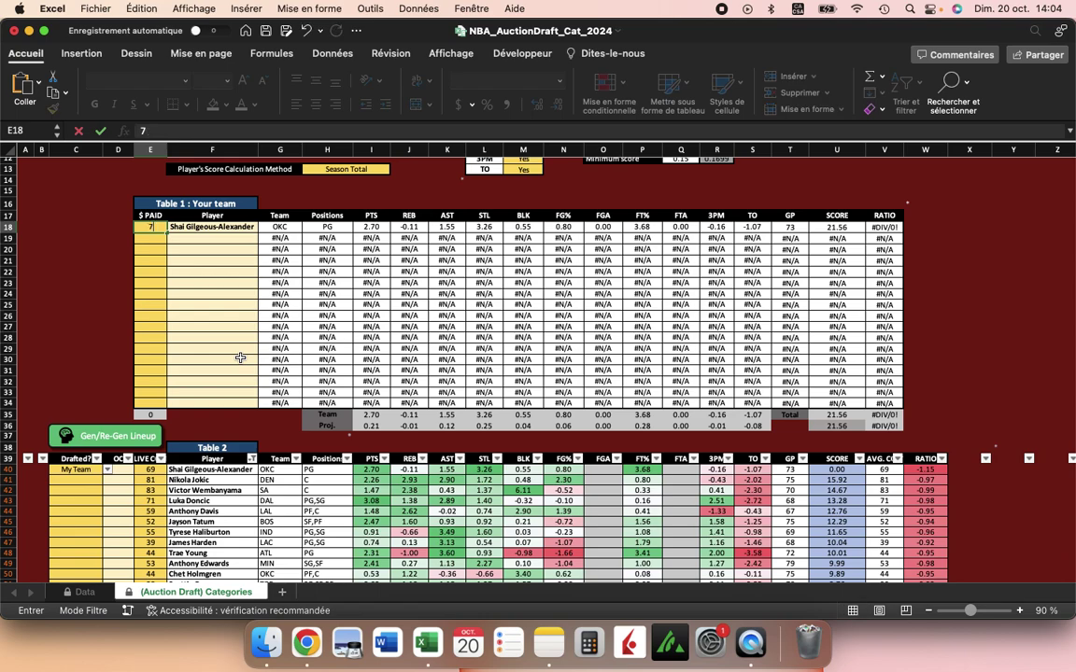
key(Return)
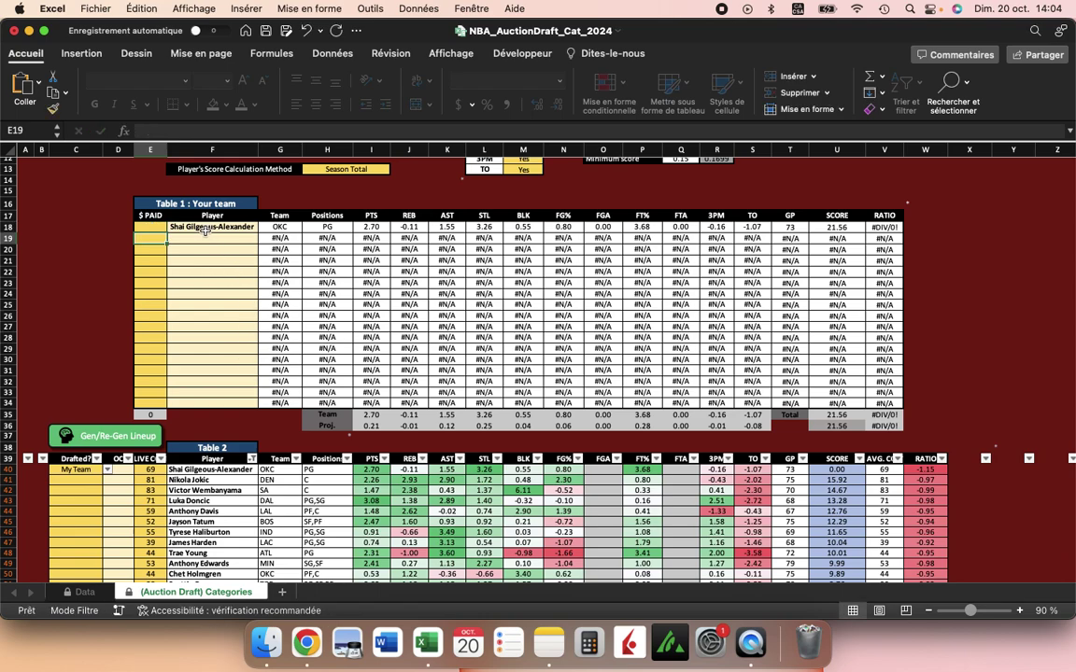
Remove Shai Gilgeous-Alexander from the team in Table 1 and clear his drafted status in Table 2
click(188, 225)
key(Delete)
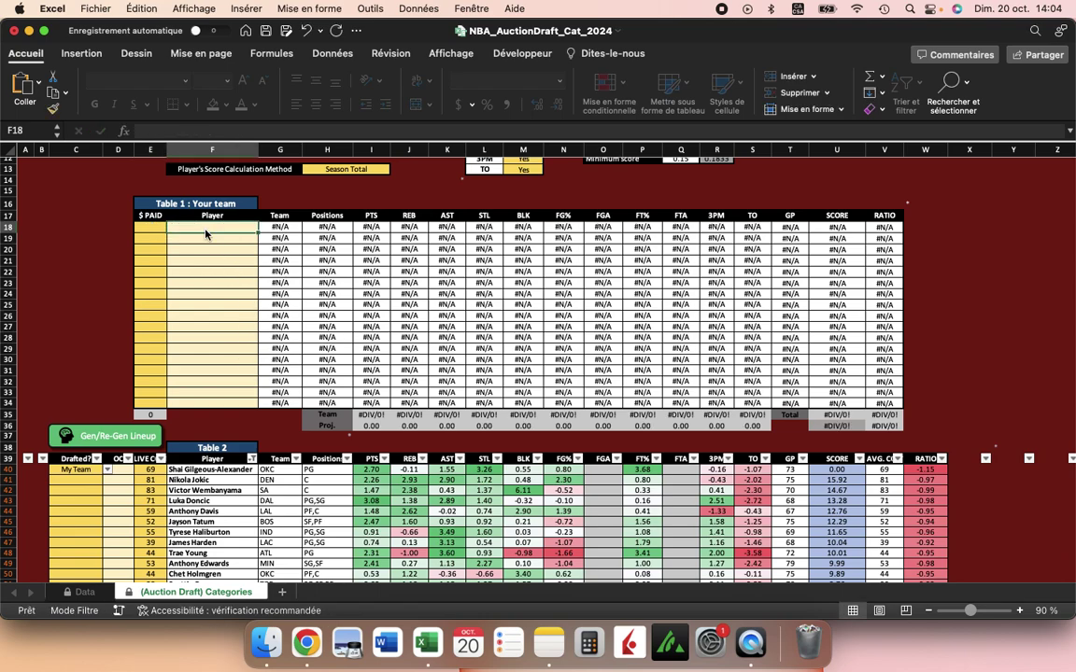
click(67, 471)
key(Delete)
Set the player's score calculation method to Per Game Average
scroll(386, 347, up, 5)
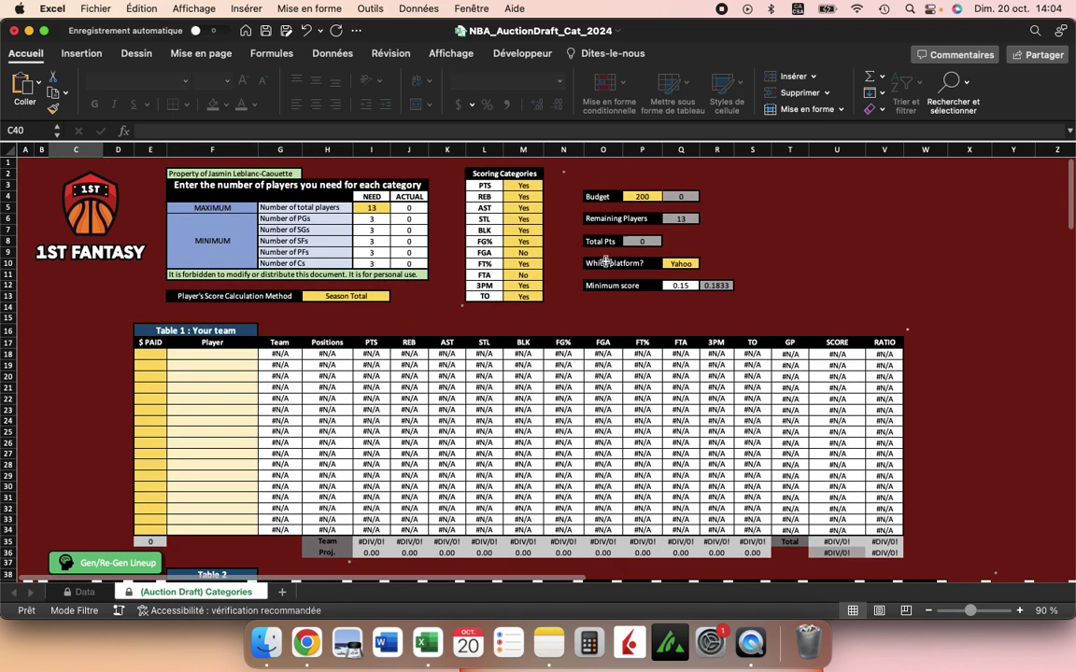
click(358, 296)
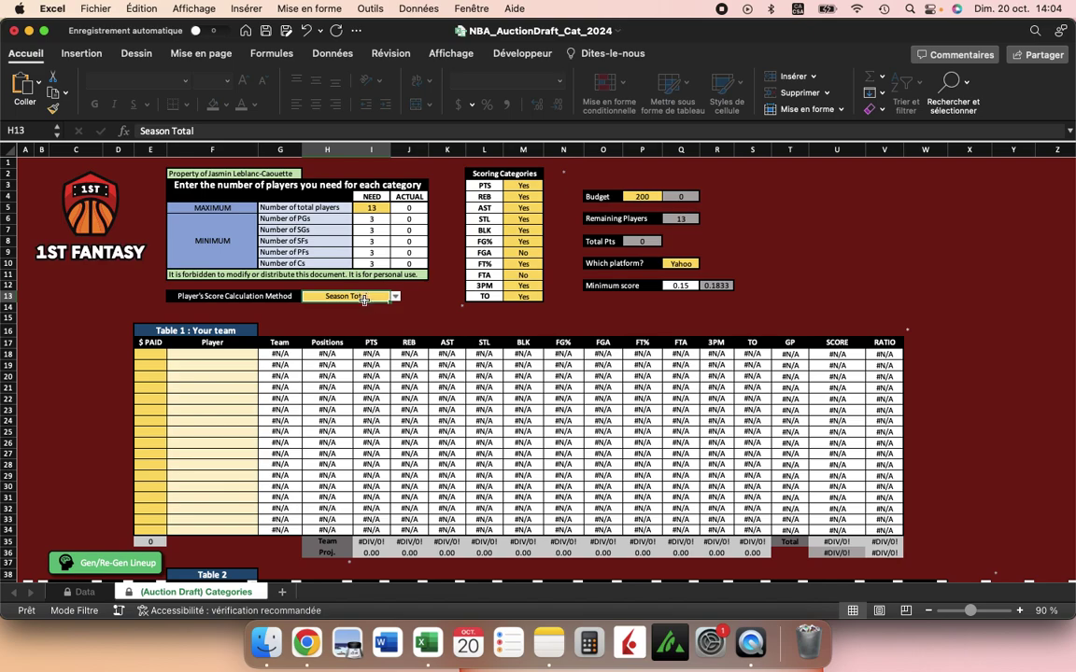
scroll(396, 301, down, 5)
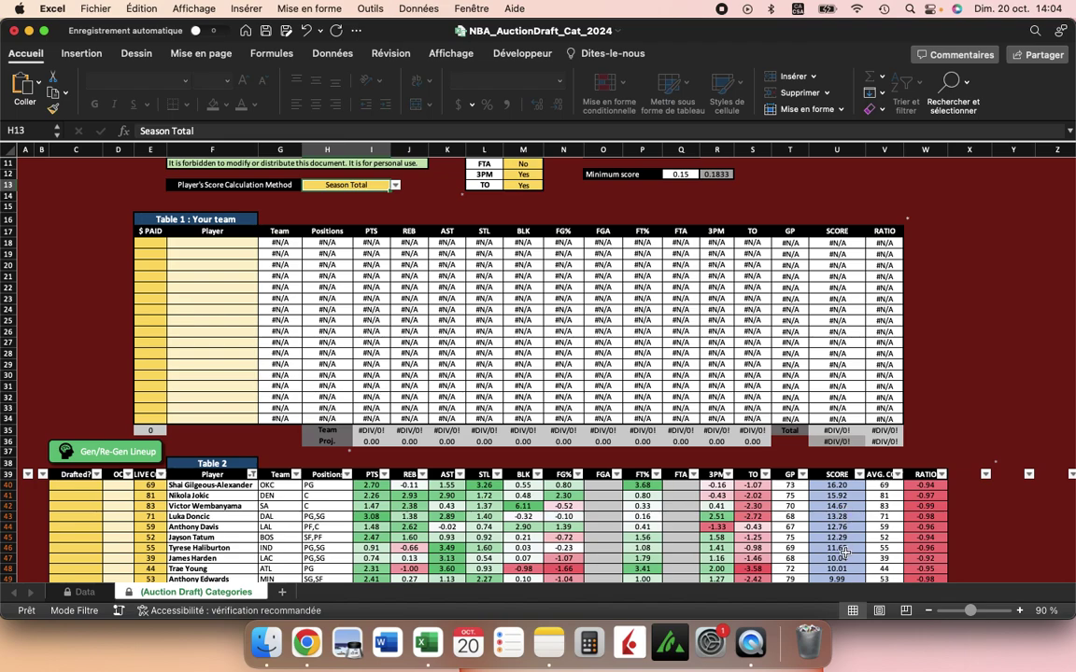
click(395, 185)
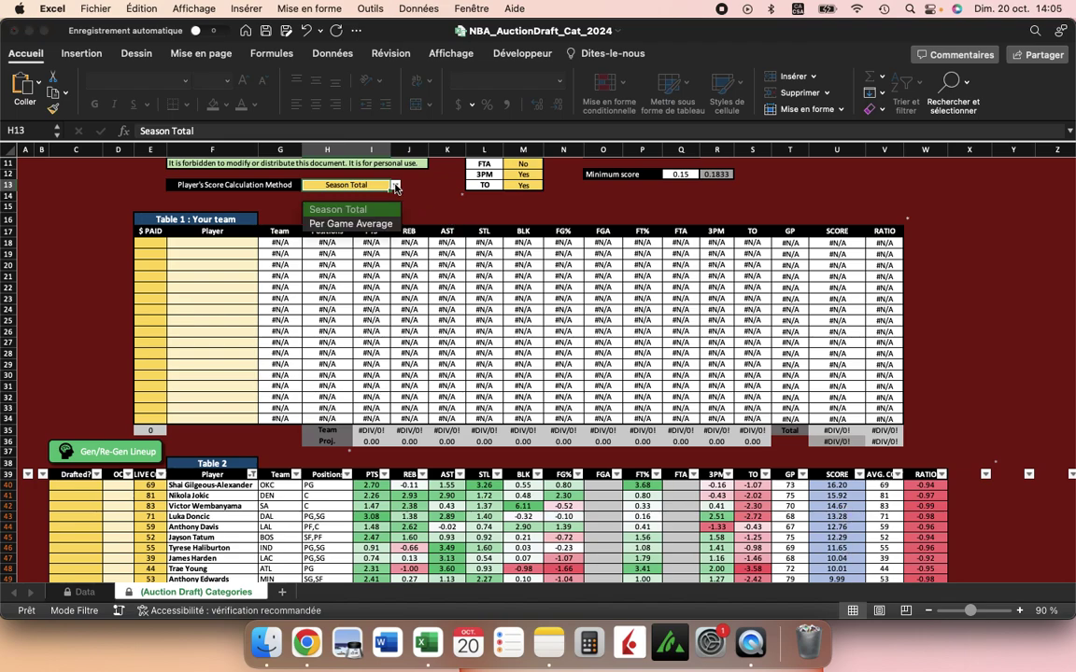
click(352, 225)
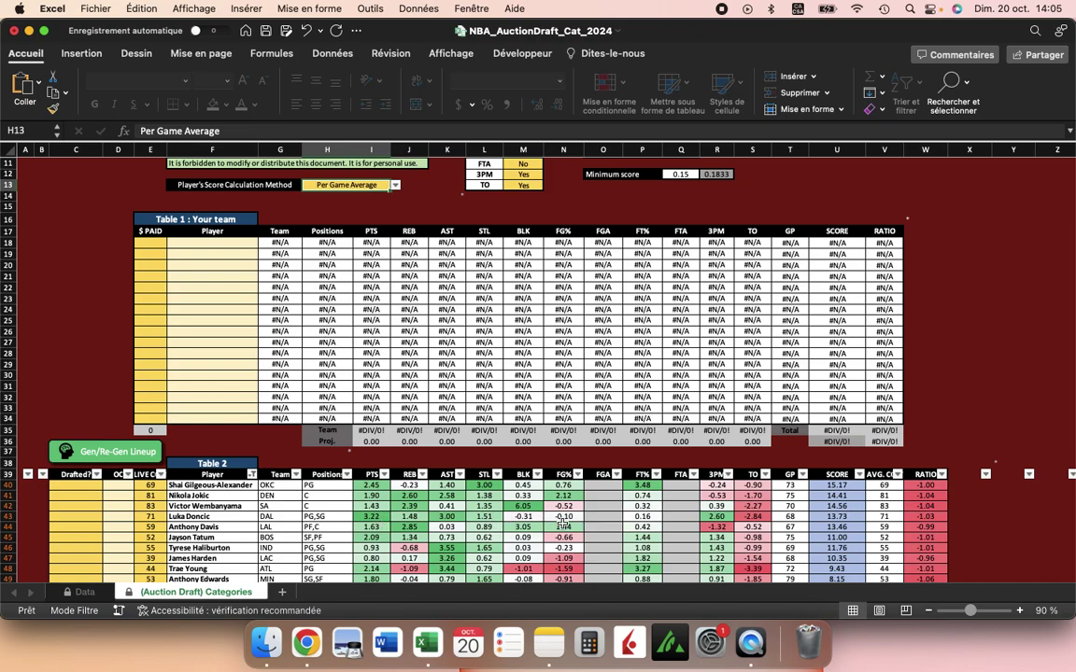
Examine the players' category values, games played, scores and average costs in Table 2 under the per-game calculation
scroll(563, 523, down, 5)
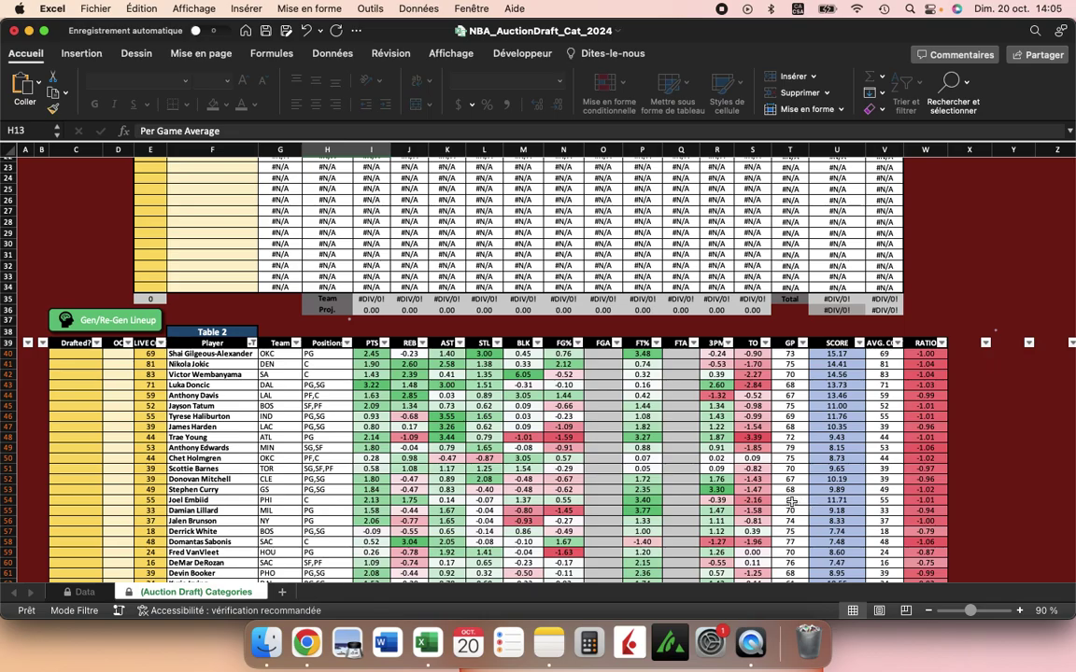
scroll(792, 502, up, 3)
scroll(792, 467, down, 2)
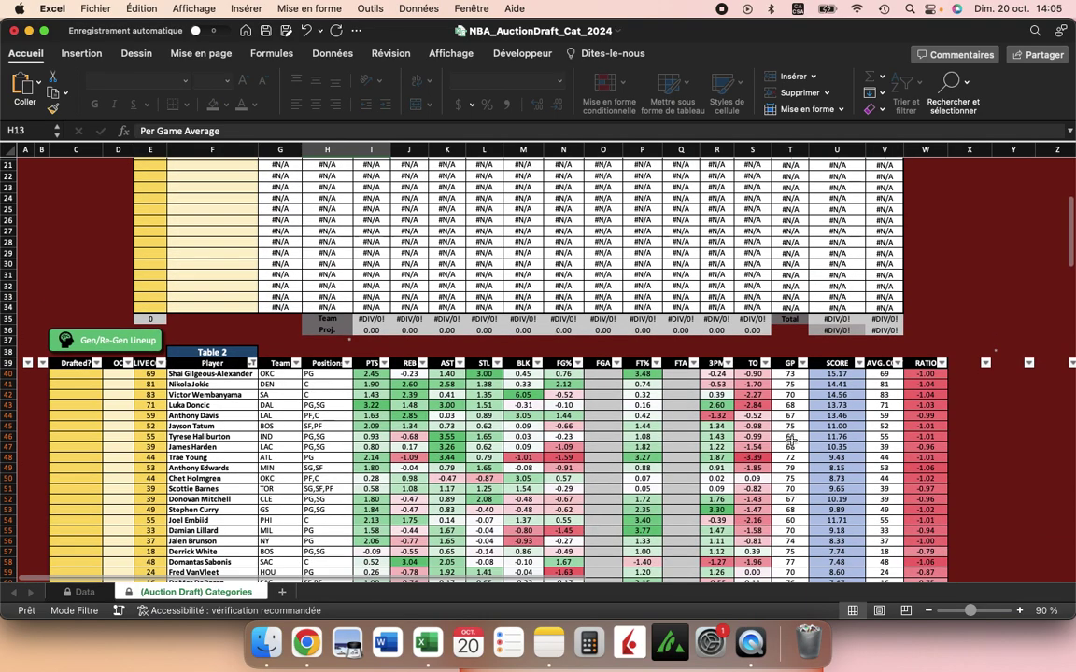
scroll(792, 439, down, 5)
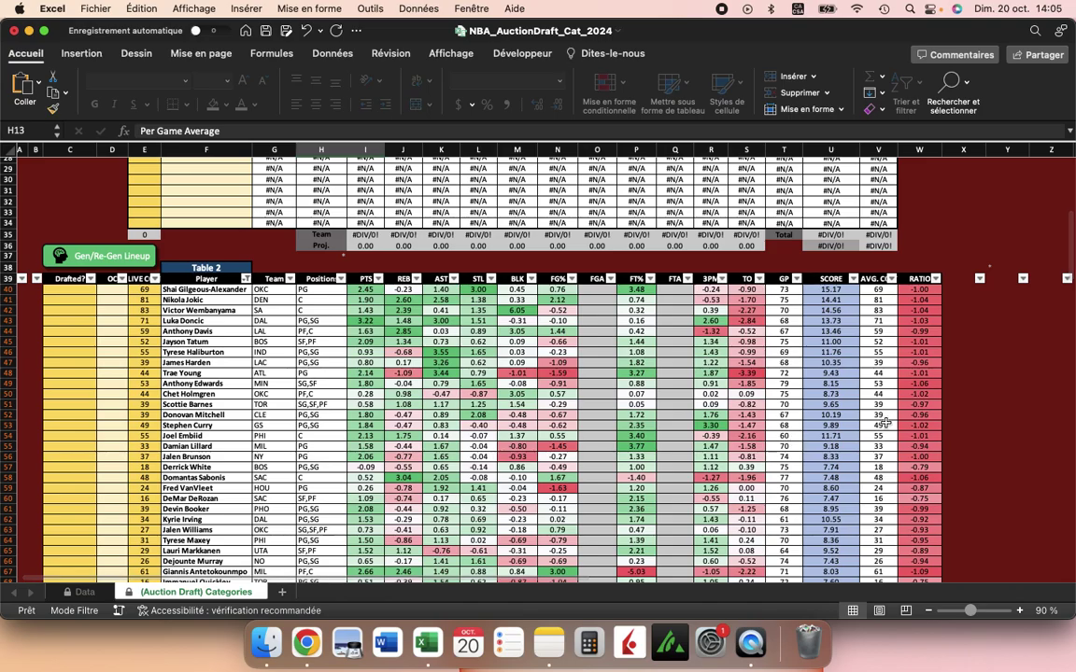
scroll(886, 425, down, 3)
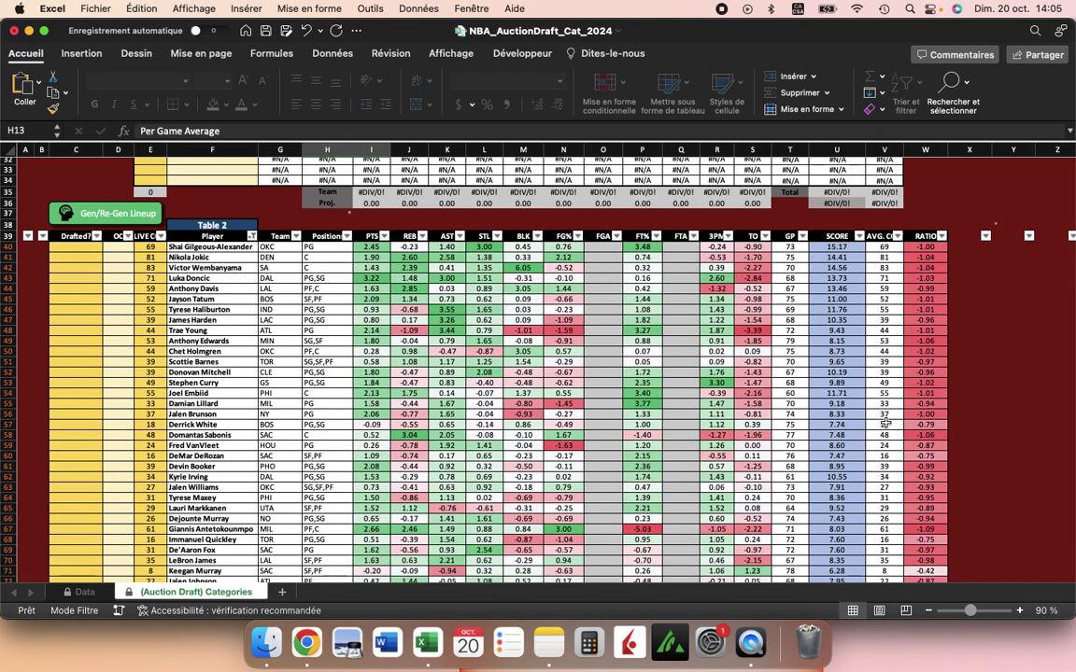
scroll(541, 364, up, 10)
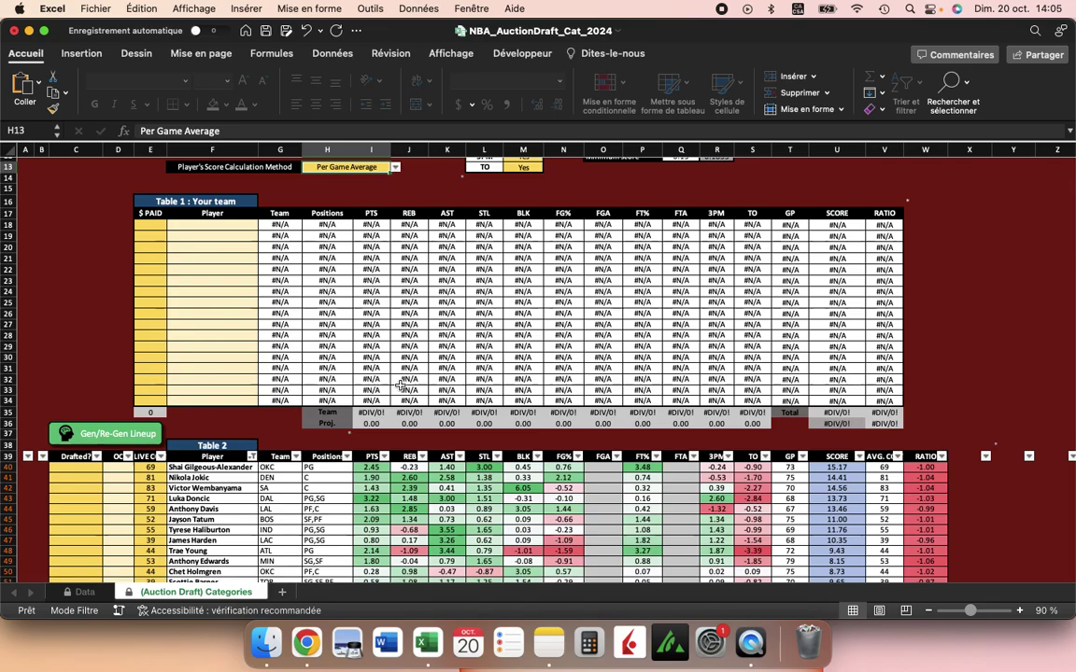
scroll(374, 364, down, 10)
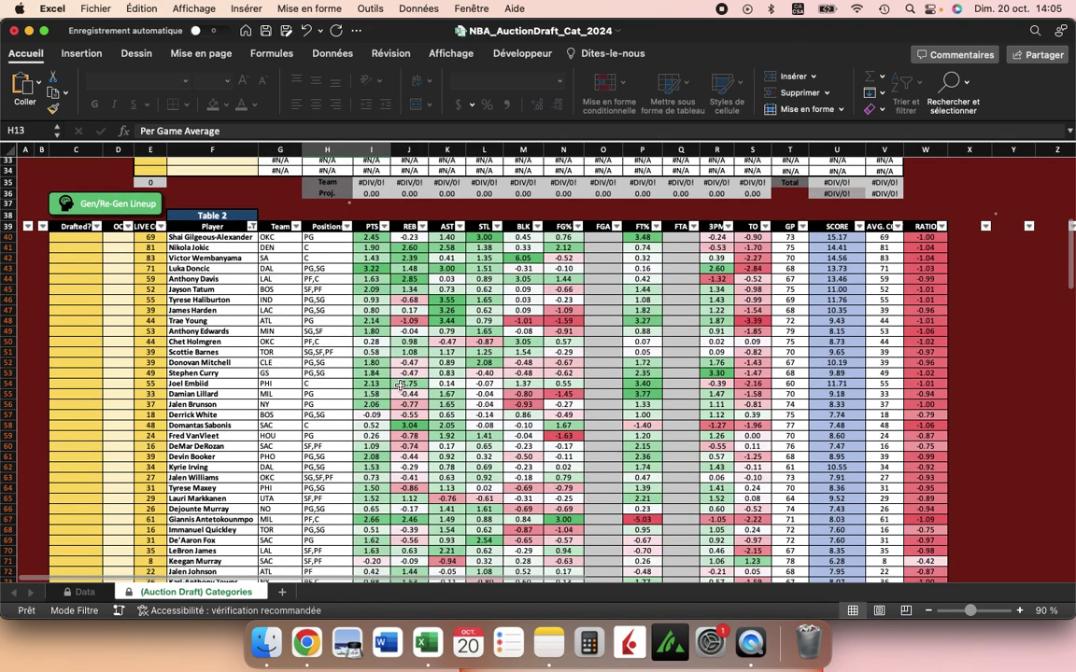
scroll(411, 373, up, 1)
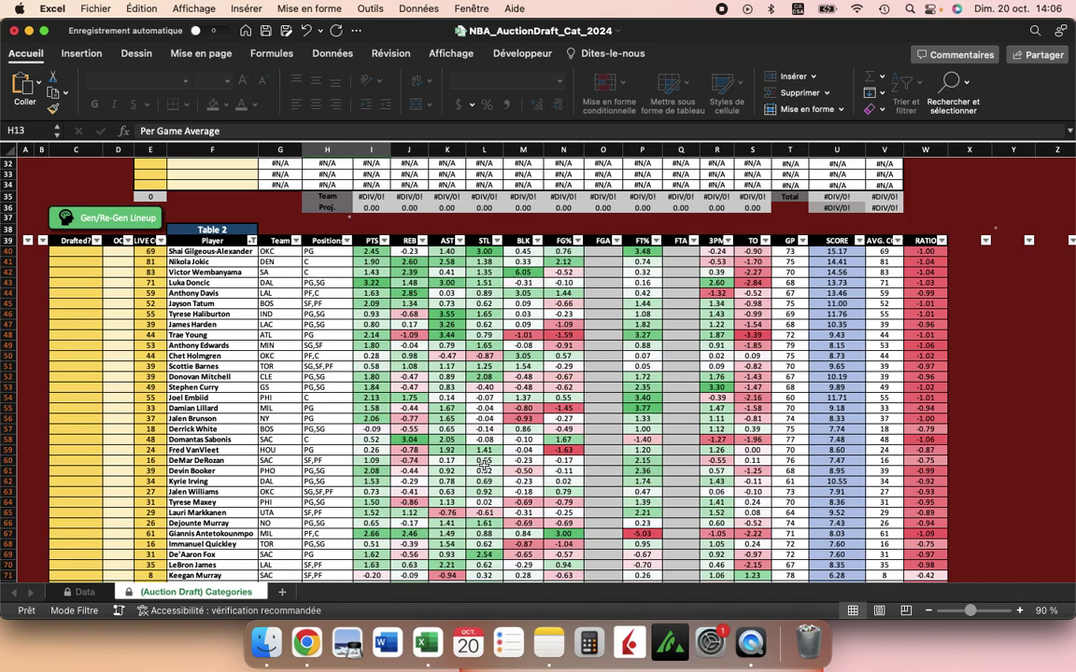
scroll(483, 463, up, 2)
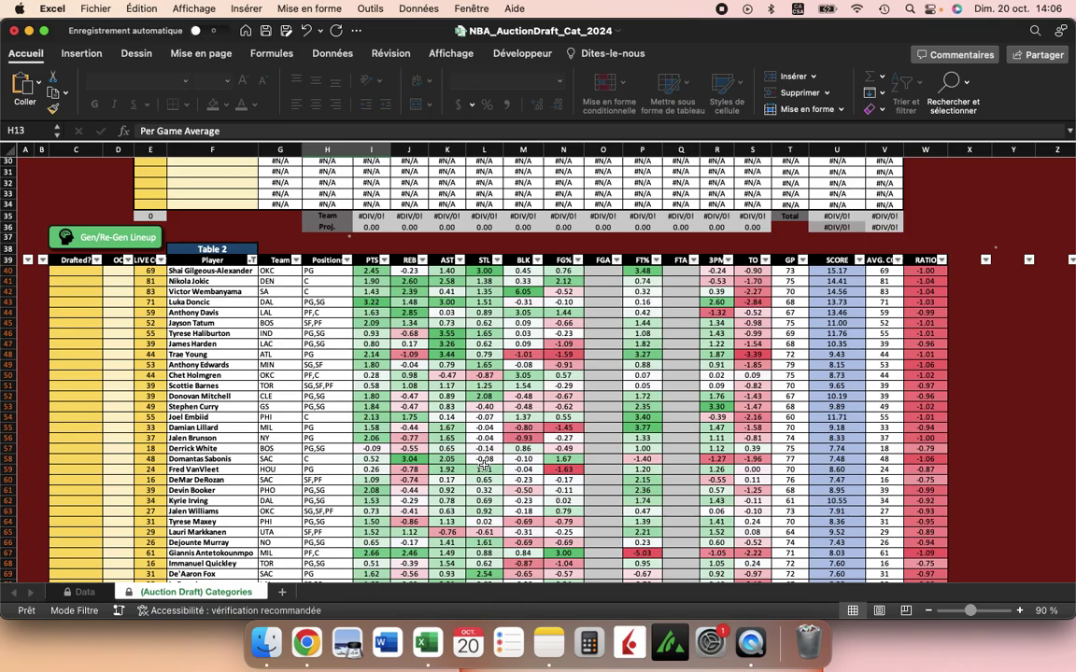
scroll(483, 464, up, 10)
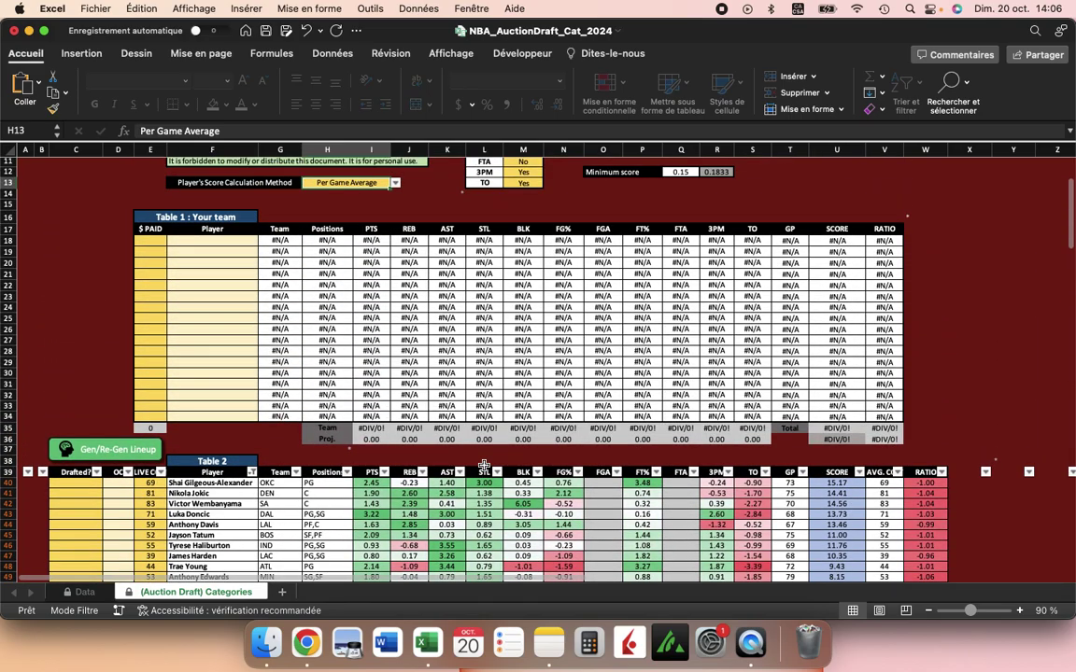
Review the score calculation method options and keep Per Game Average selected
click(390, 183)
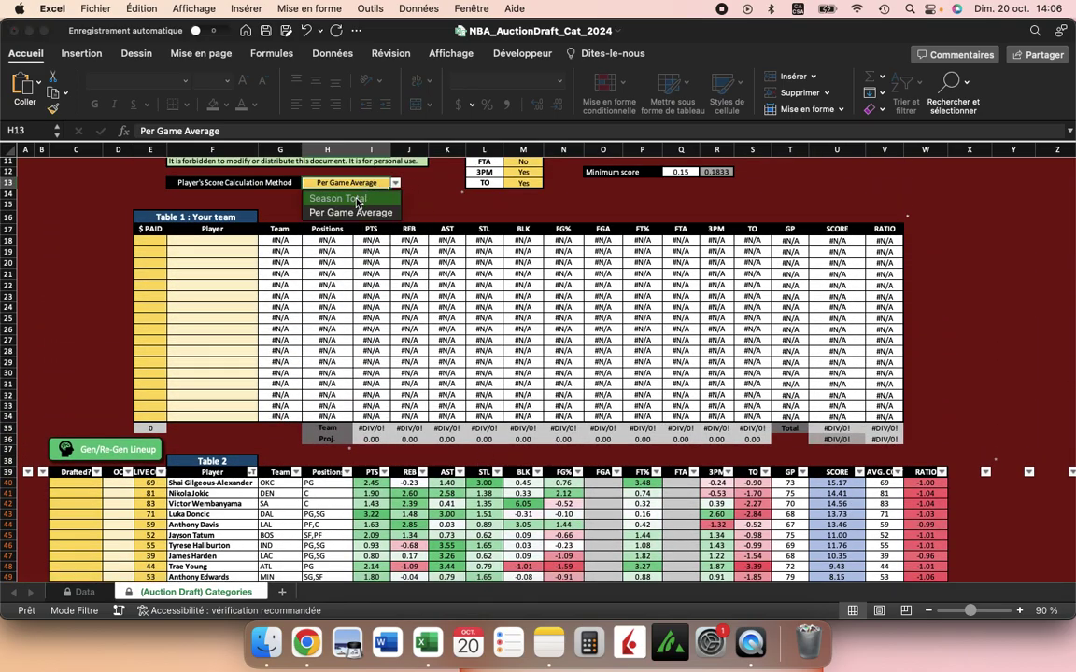
click(352, 211)
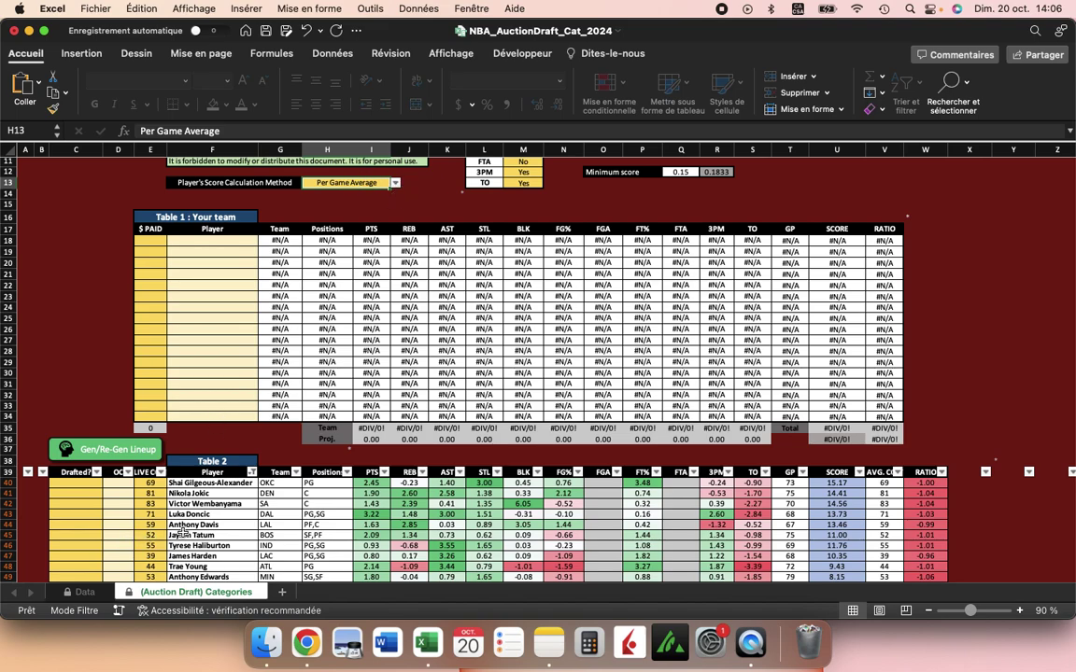
Set the player's score calculation method to Season Total
click(396, 184)
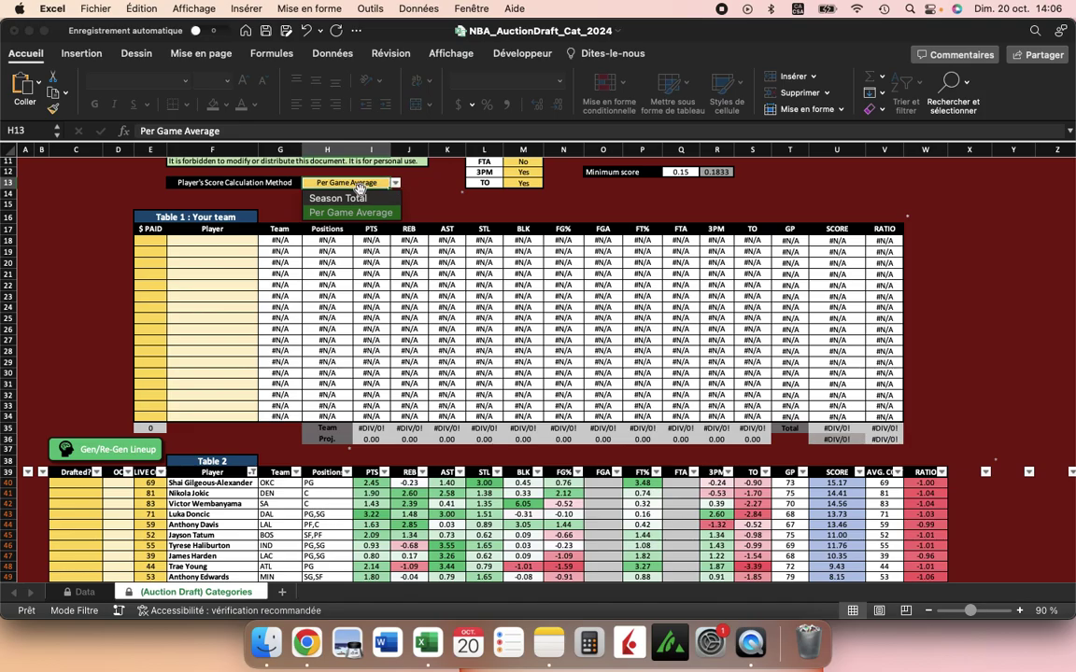
click(351, 197)
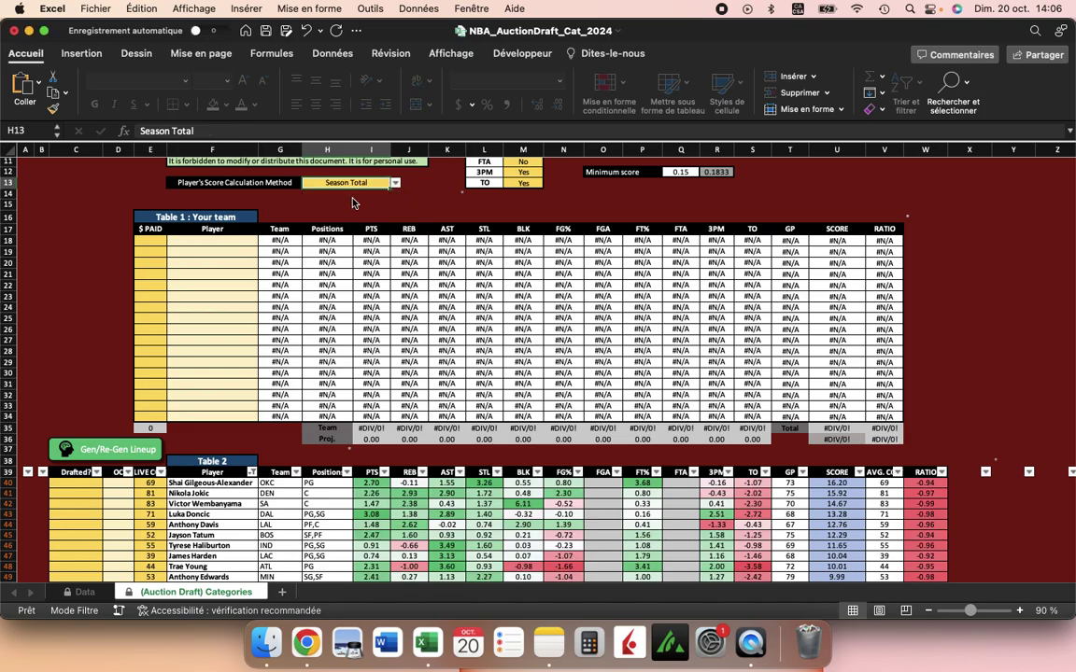
Review the roster requirements, scoring categories, budget, platform and minimum score settings alongside the team and player tables
click(212, 273)
scroll(213, 268, down, 3)
scroll(213, 268, up, 6)
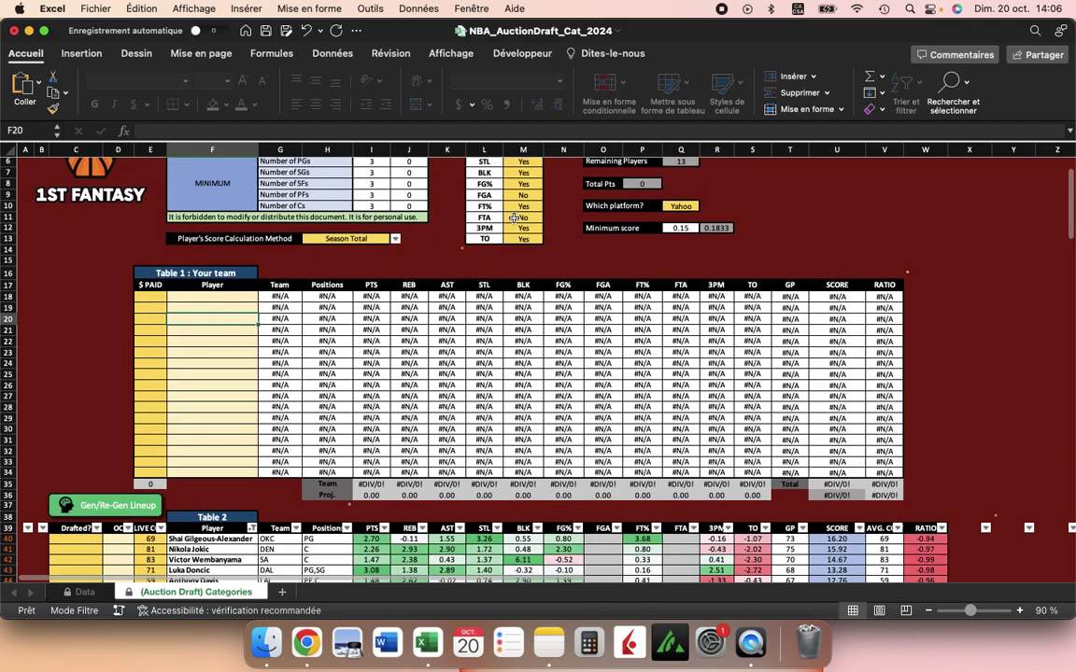
scroll(479, 211, down, 6)
scroll(479, 211, up, 7)
scroll(480, 211, down, 8)
scroll(479, 211, up, 9)
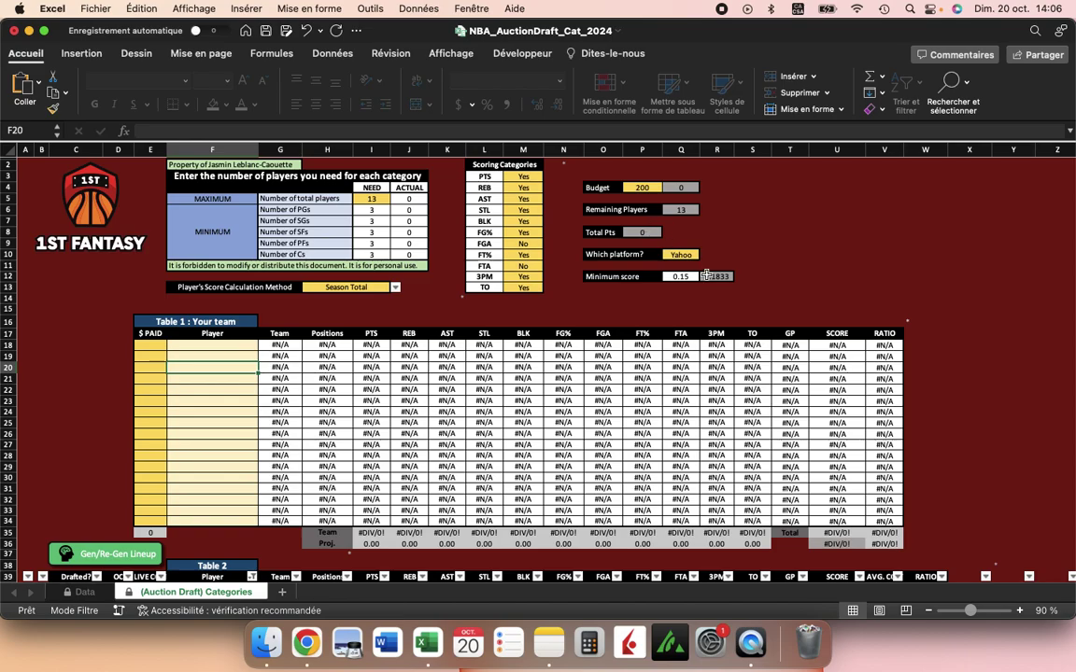
Generate the optimal lineup from the players in Table 2
scroll(691, 276, down, 5)
scroll(390, 272, up, 6)
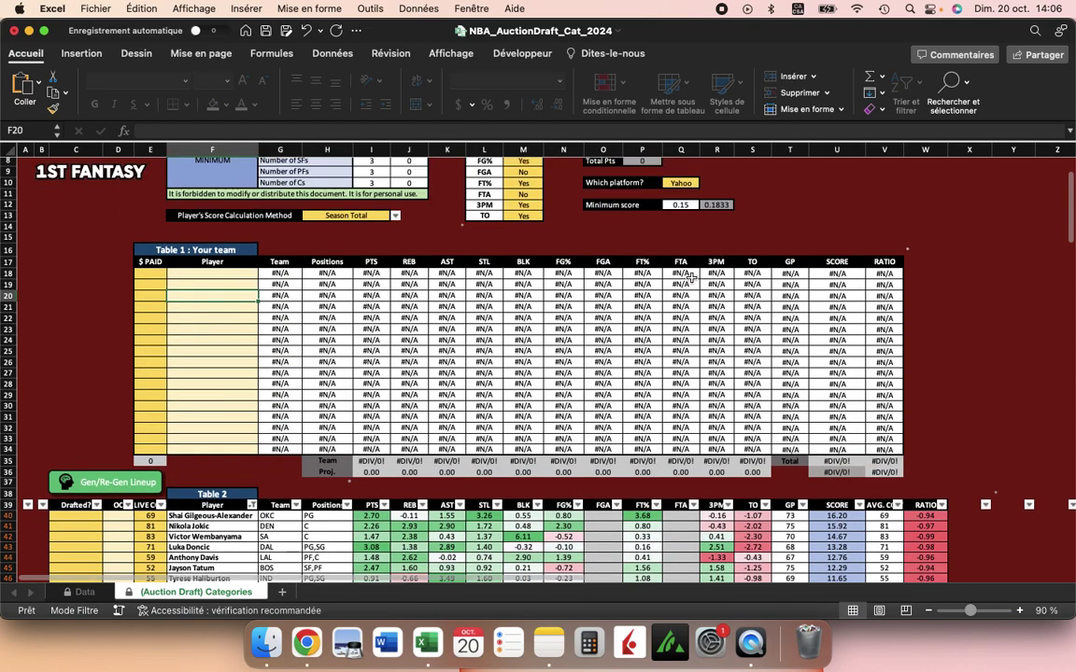
scroll(447, 250, down, 5)
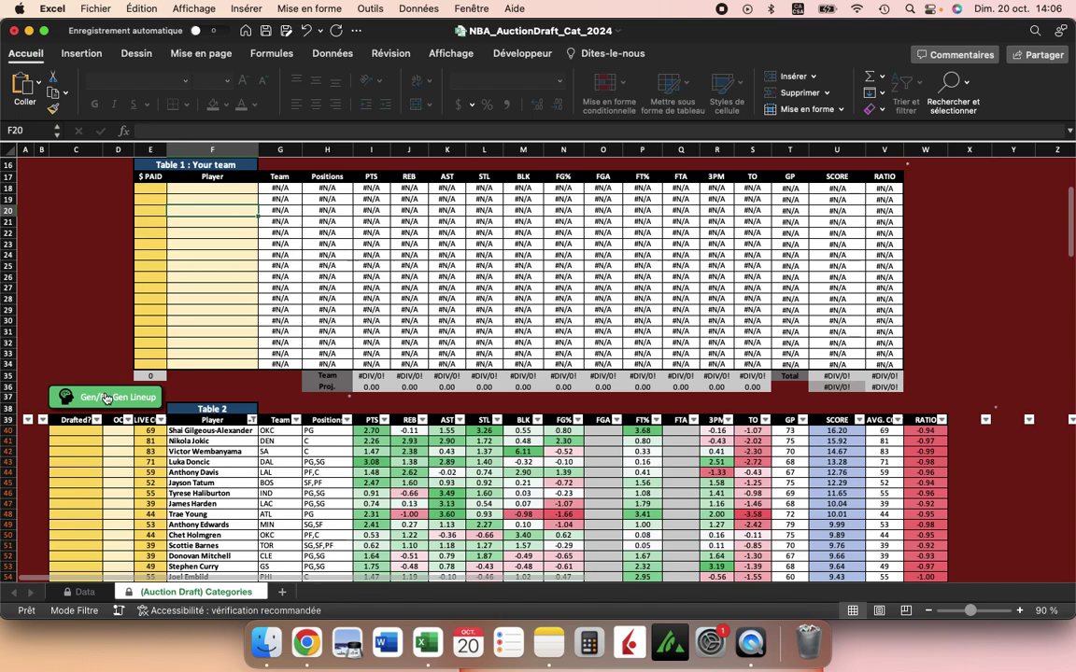
click(105, 398)
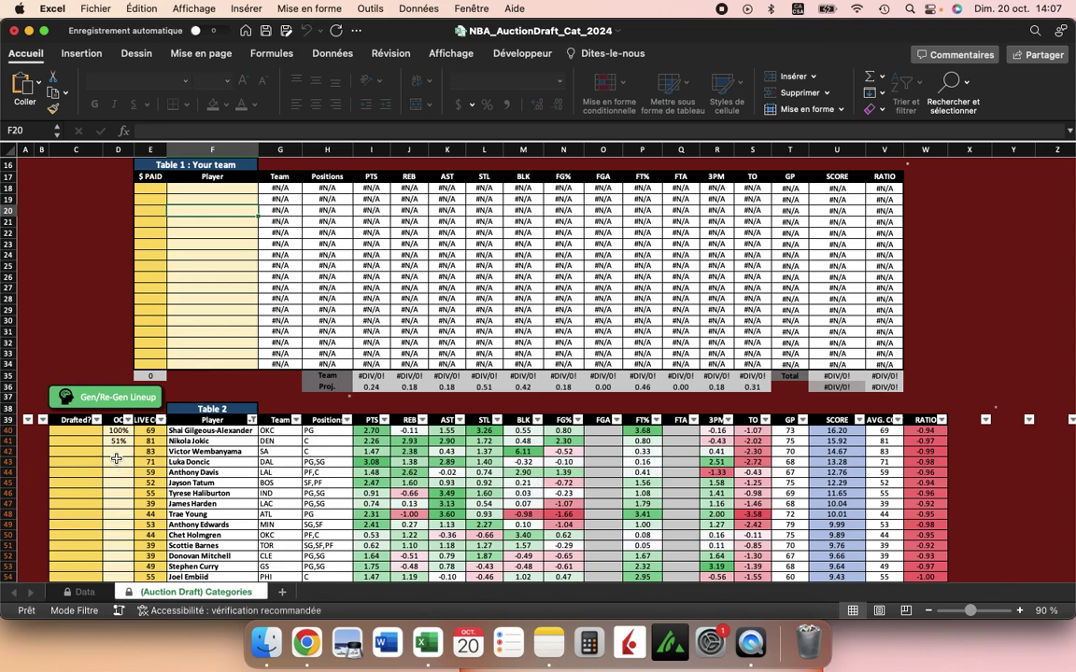
Examine the OC percentages assigned to players down Table 2, starting with Shai Gilgeous-Alexander
scroll(107, 402, down, 5)
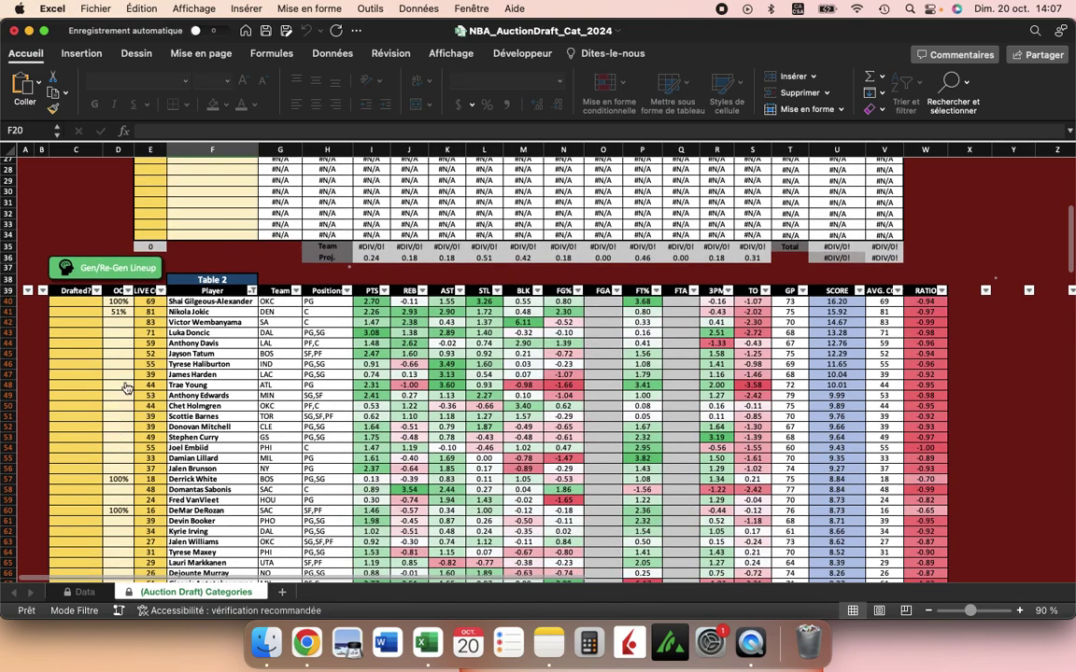
click(115, 302)
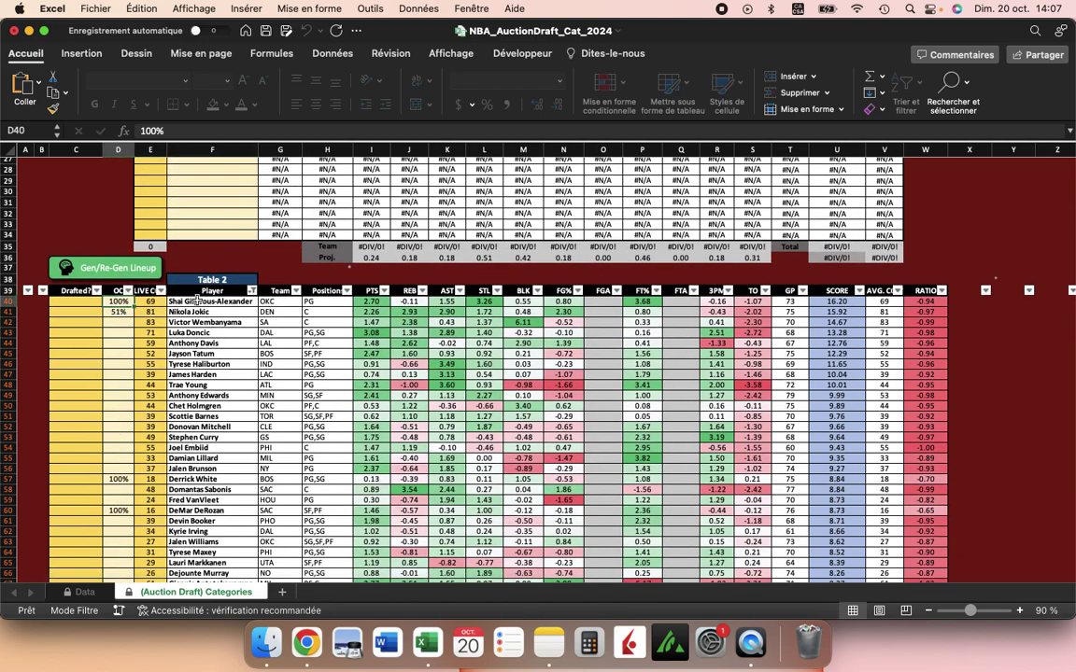
scroll(123, 377, down, 4)
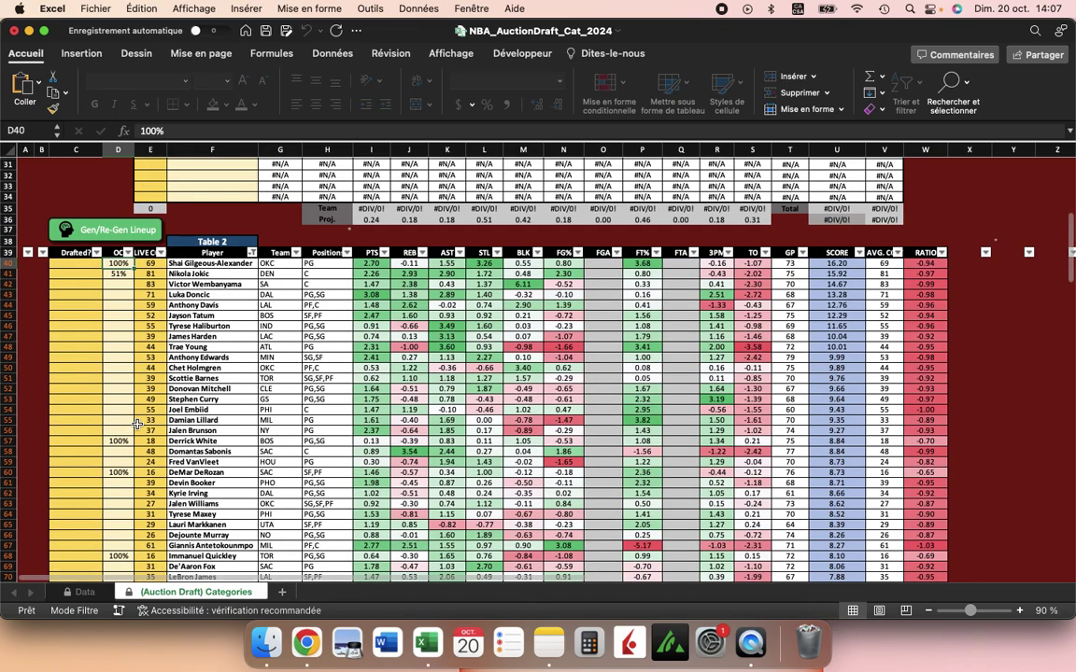
key(Down)
key(Down)
key(Down)
key(Down)
key(Down)
key(Down)
key(Down)
key(Down)
key(Down)
key(Down)
key(Down)
key(Down)
key(Down)
key(Down)
key(Down)
key(Down)
key(Down)
key(Down)
key(Down)
key(Down)
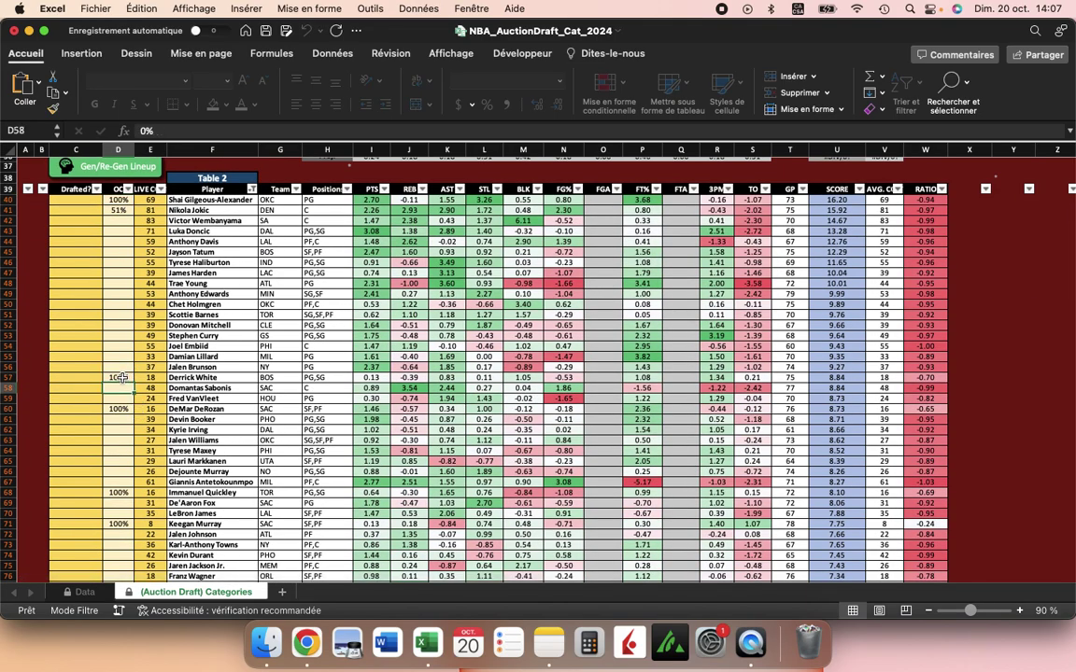
scroll(122, 377, down, 10)
scroll(123, 377, down, 15)
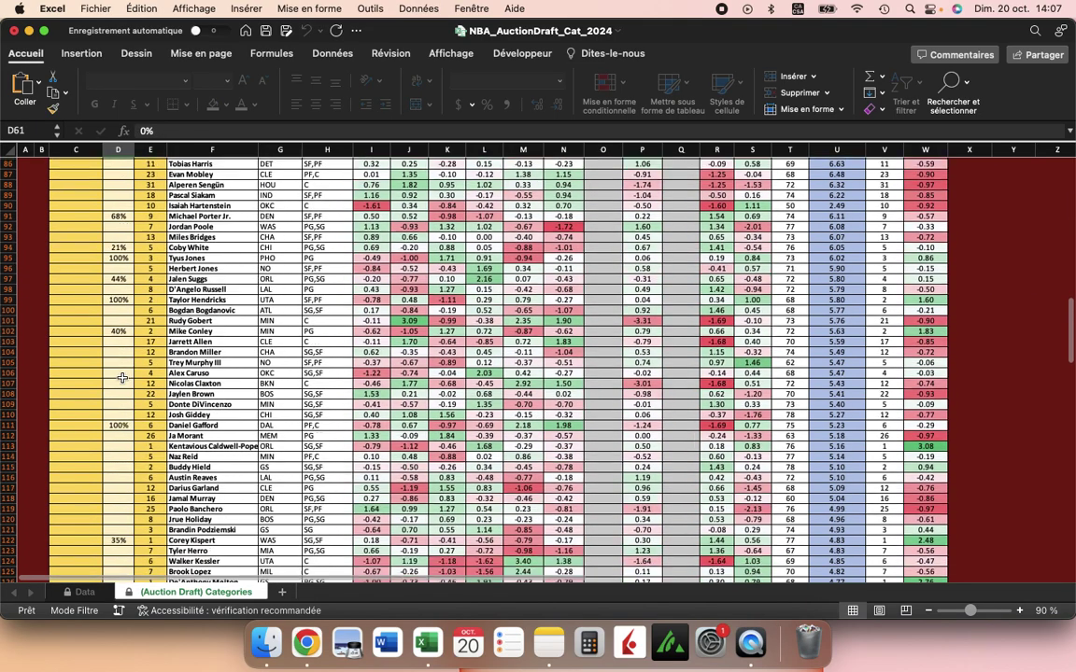
scroll(119, 395, down, 10)
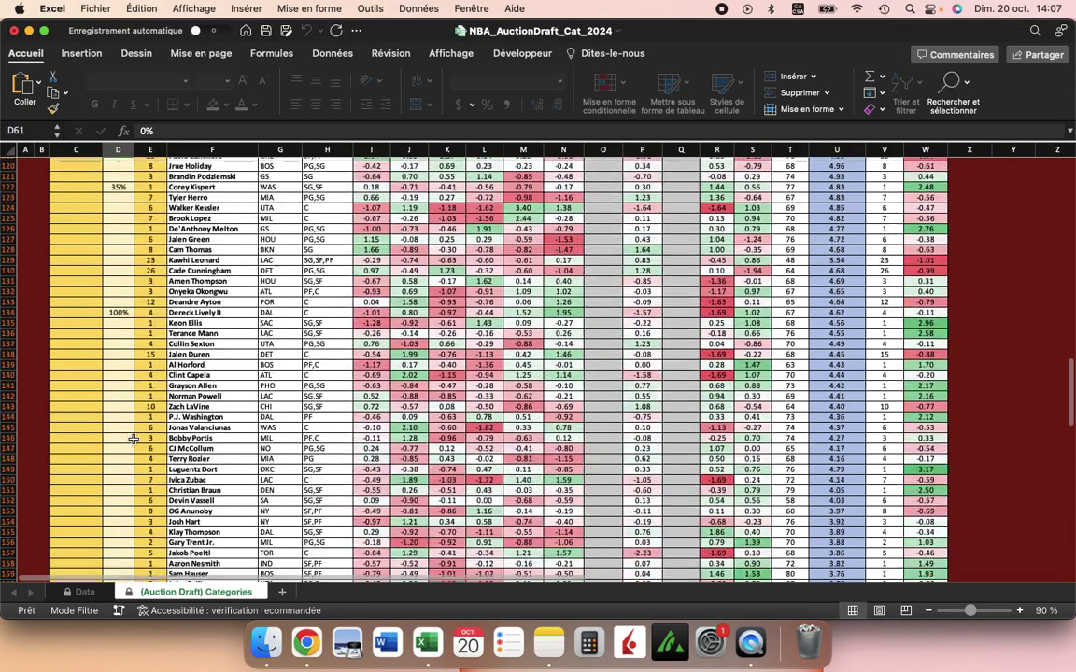
scroll(134, 439, up, 20)
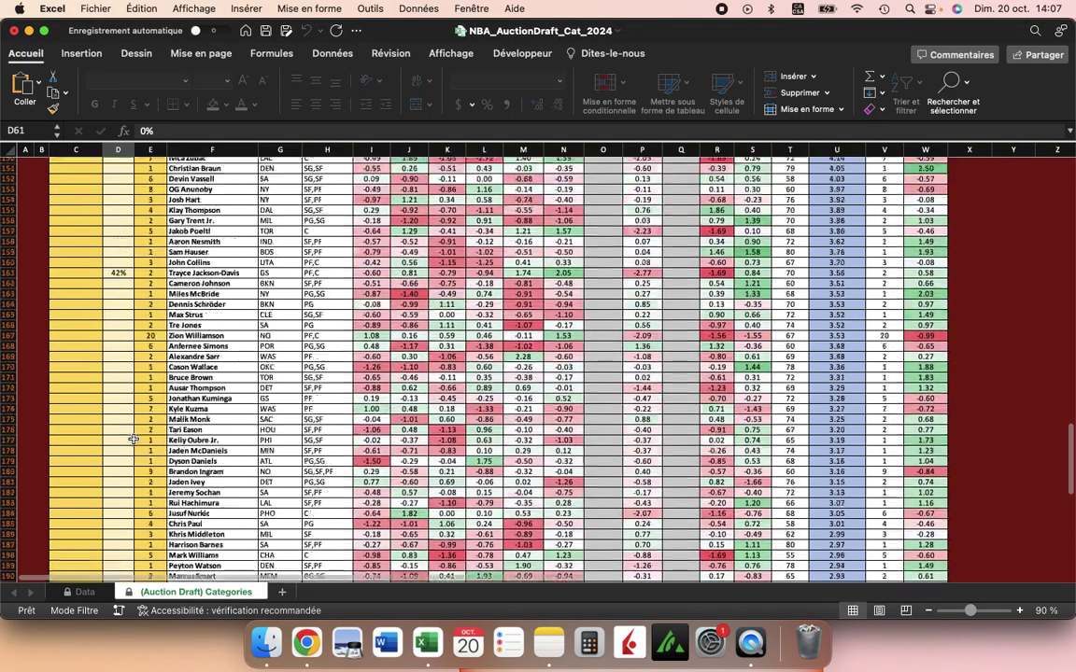
Review the lineup's position counts, budget and total points, plus the players' scores, average costs, ratios and OC percentages in Table 2
scroll(133, 439, up, 12)
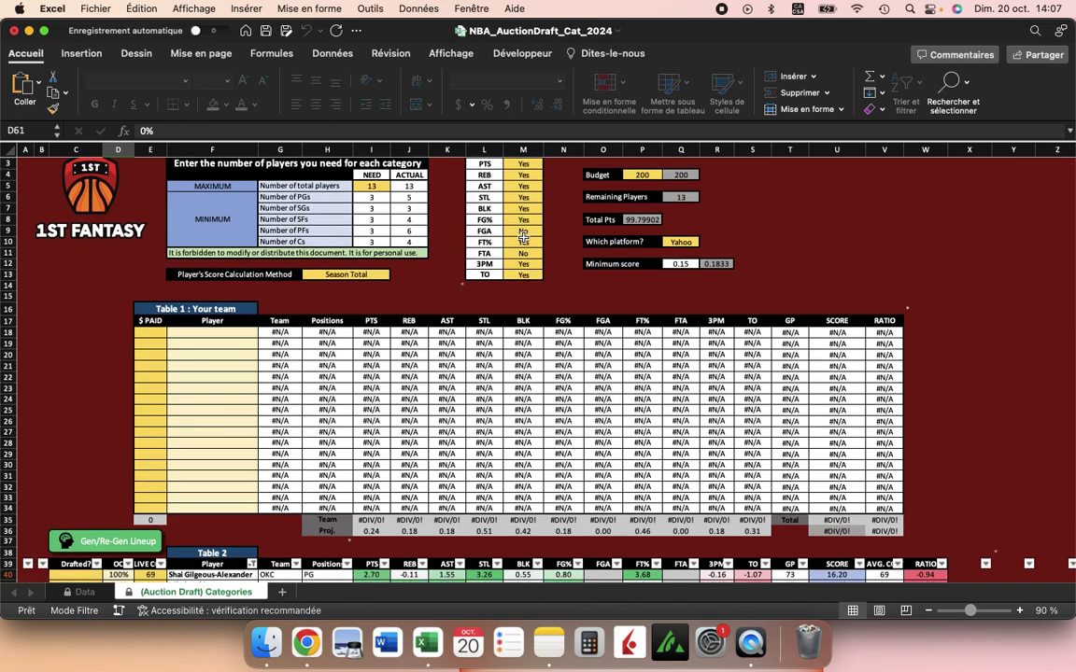
scroll(516, 199, up, 1)
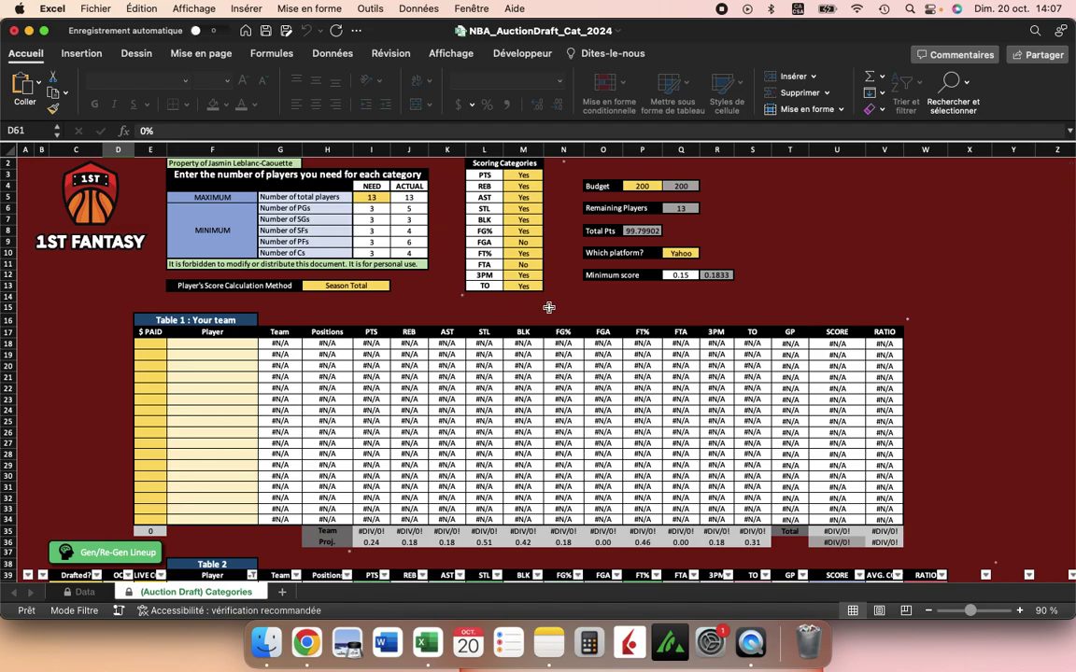
scroll(493, 360, down, 3)
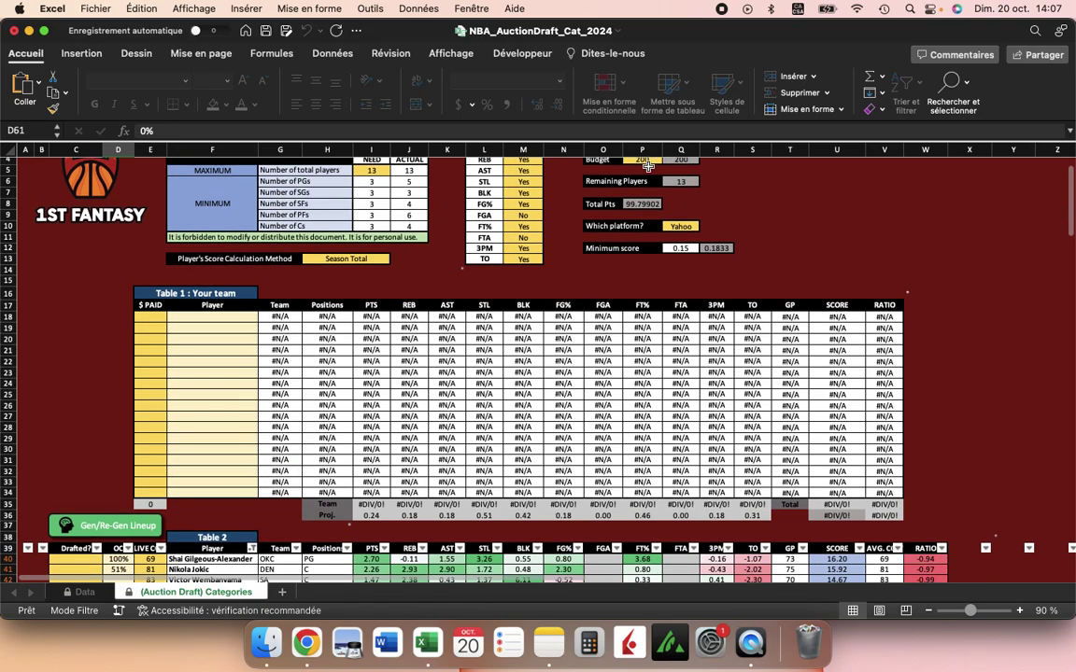
scroll(504, 375, down, 4)
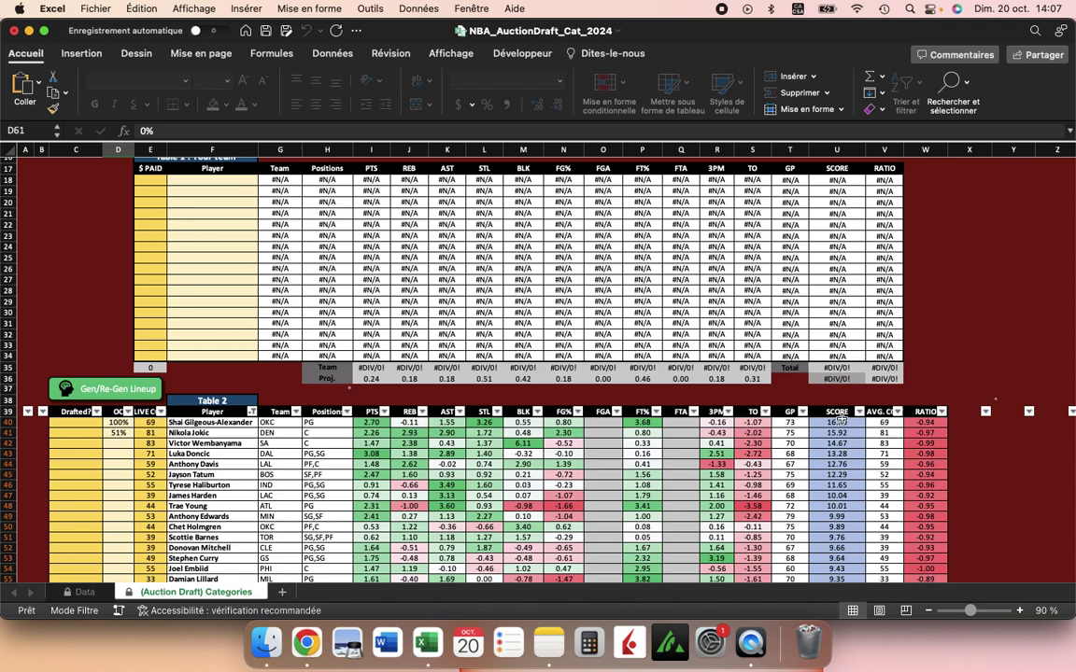
scroll(98, 385, down, 5)
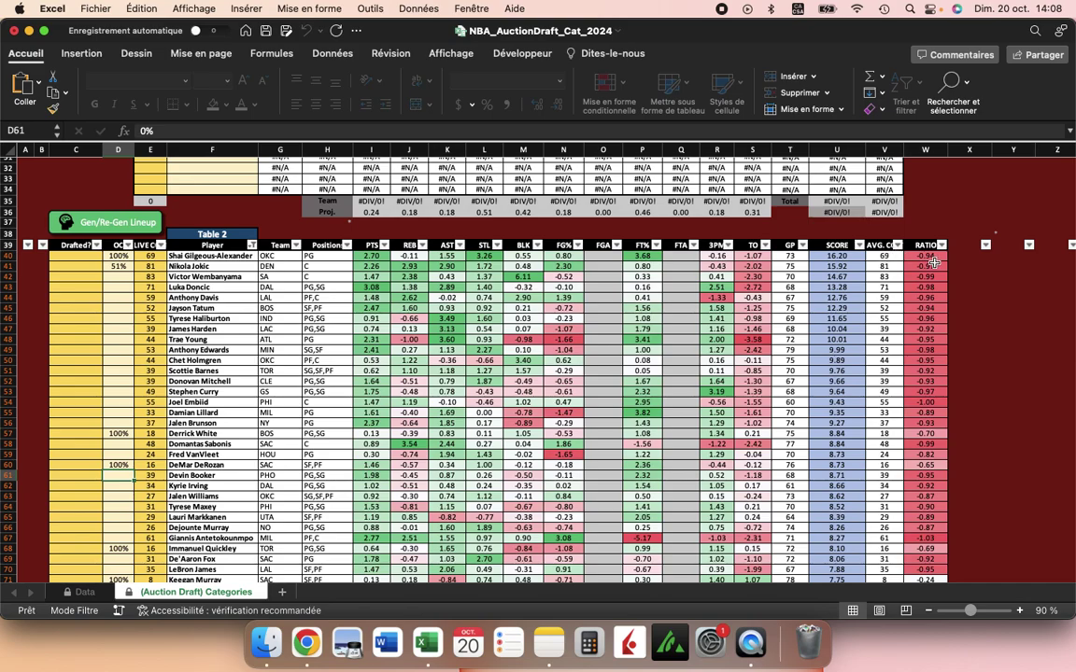
scroll(938, 436, down, 3)
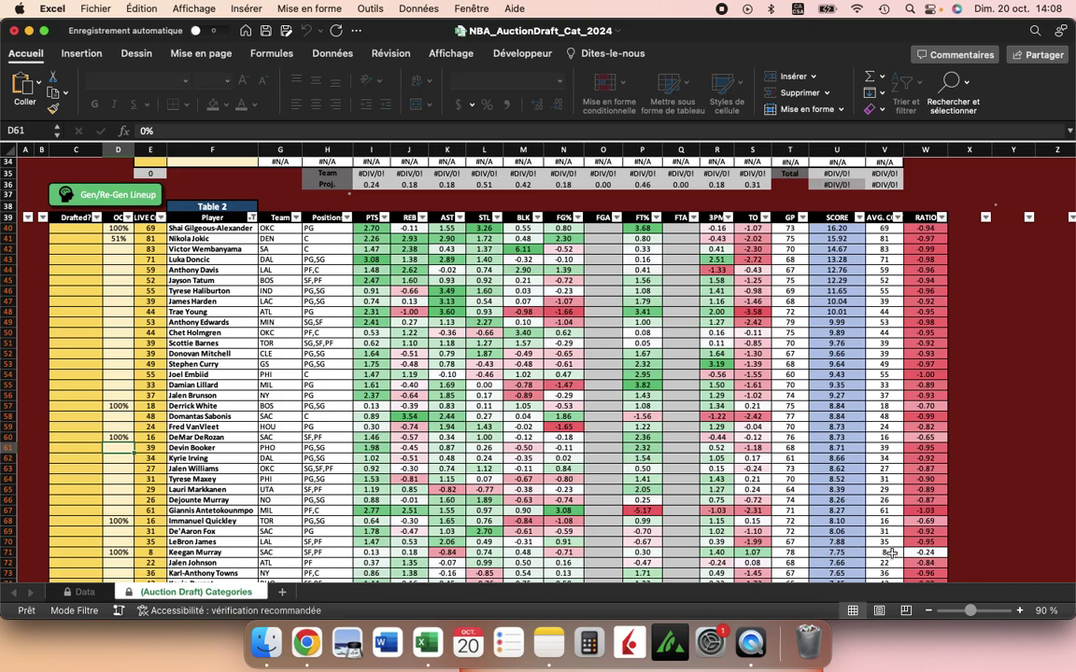
scroll(892, 553, down, 3)
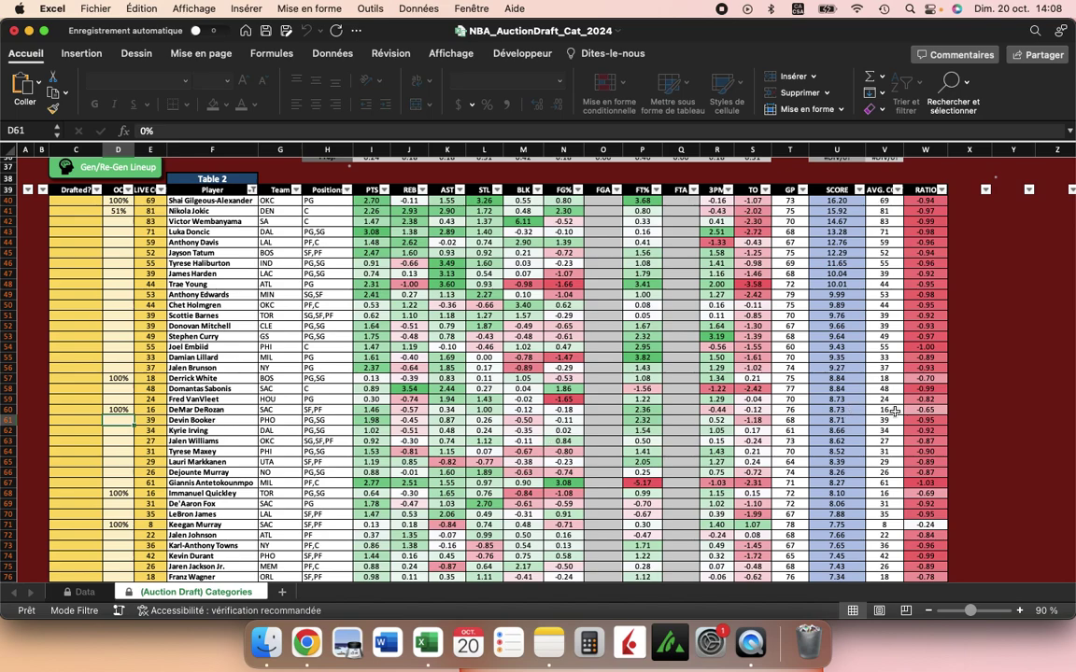
click(124, 409)
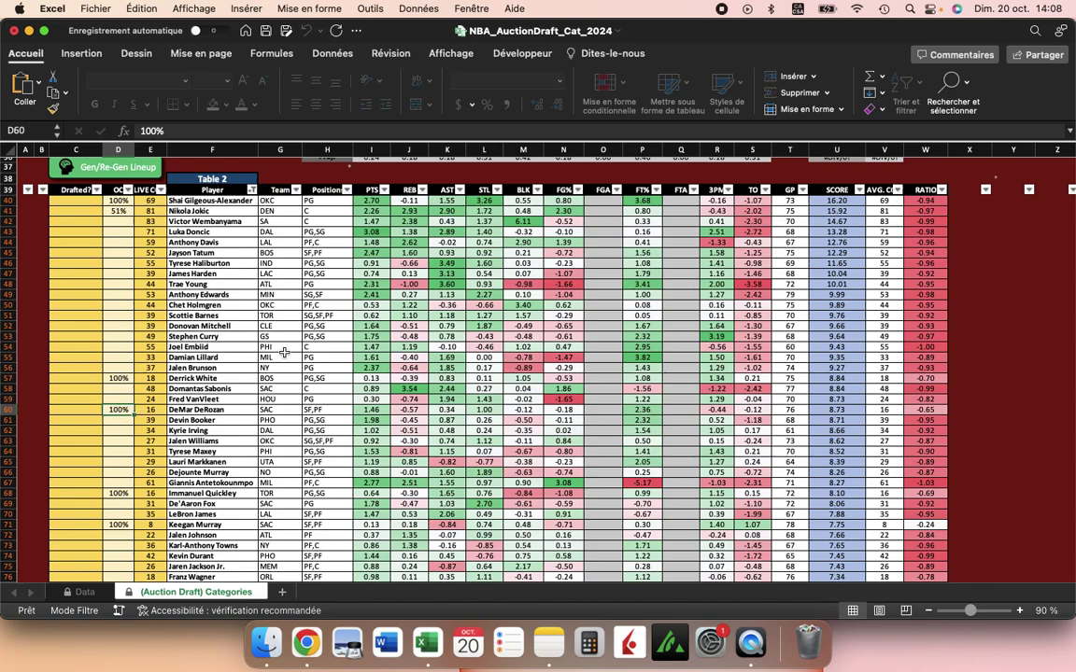
Mark Shai Gilgeous-Alexander as drafted by My Team in Table 2
scroll(283, 351, up, 3)
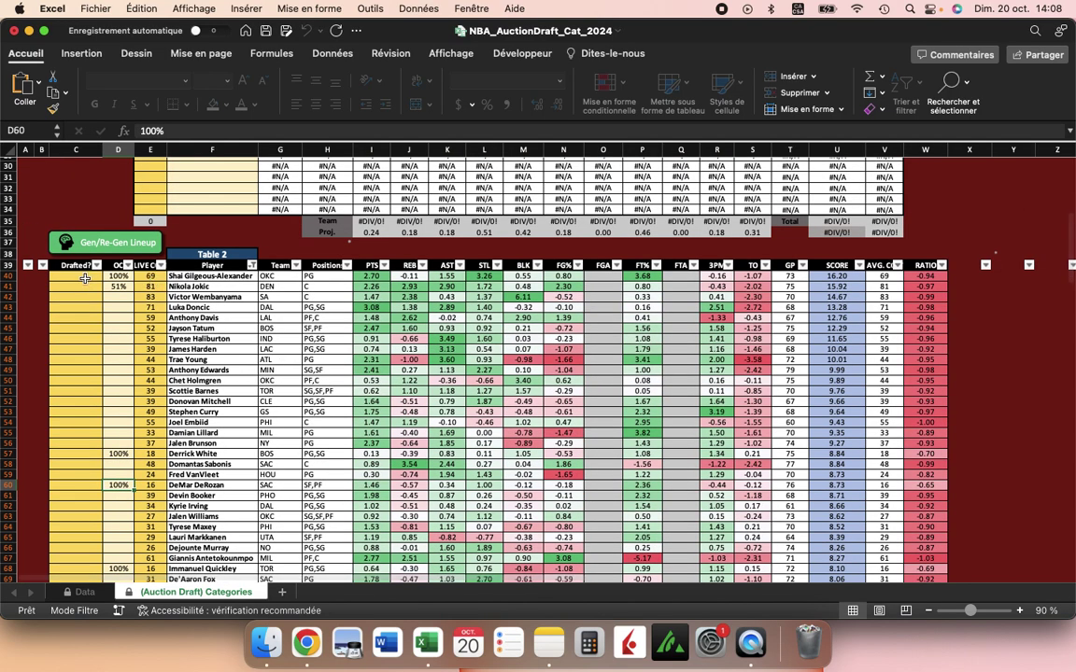
scroll(87, 278, up, 5)
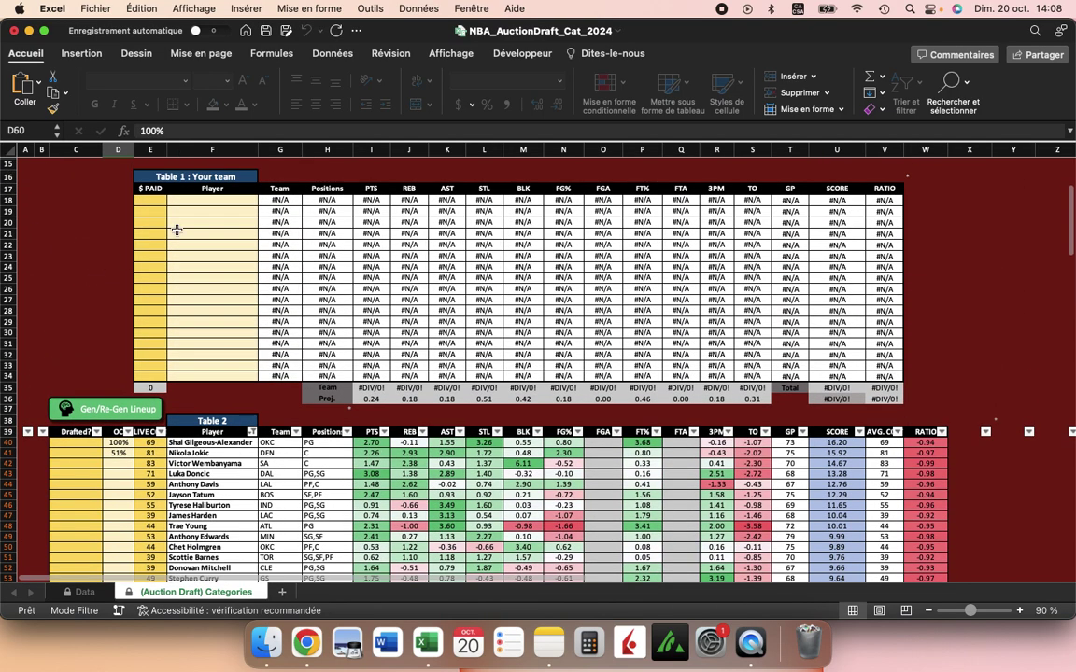
click(71, 443)
click(107, 442)
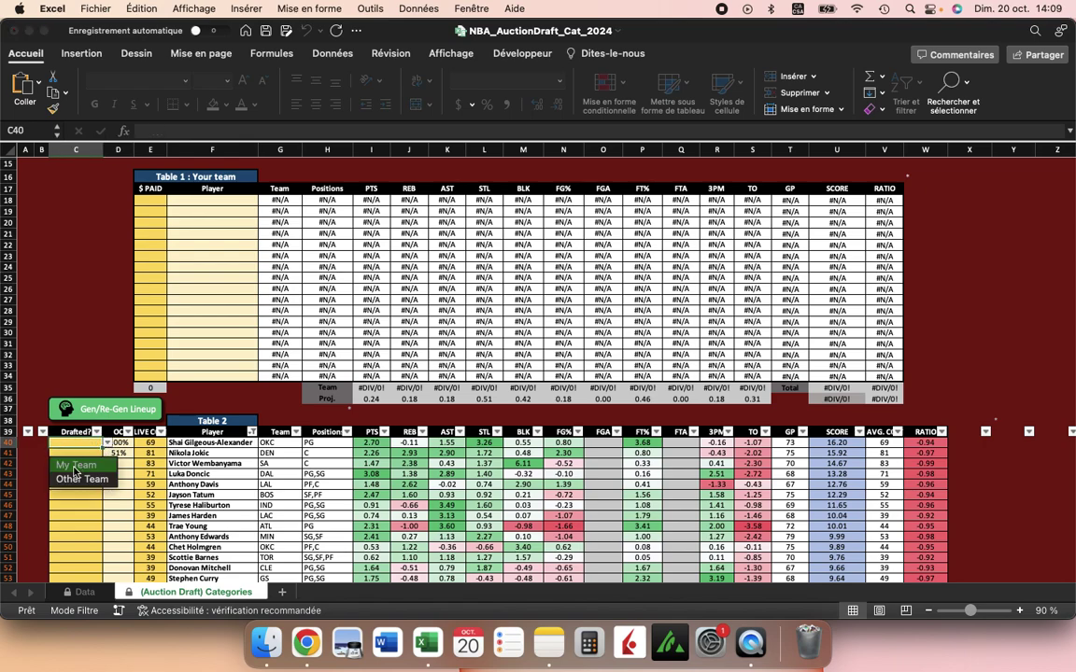
click(75, 465)
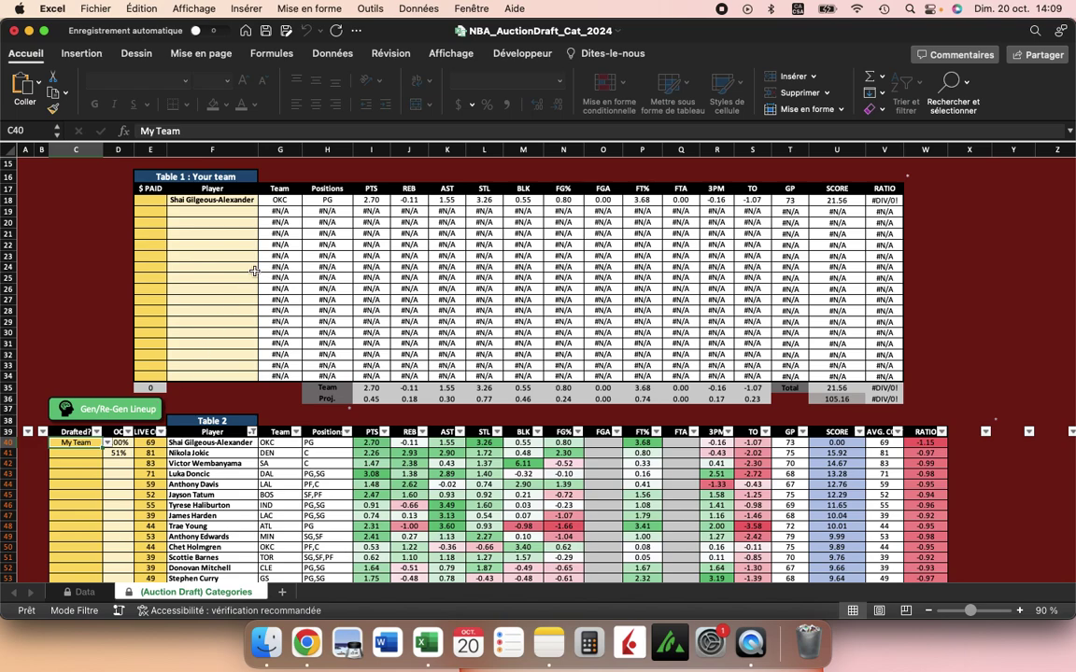
Enter 70 as the price paid for Shai Gilgeous-Alexander in Table 1 and check the budget and remaining players
click(150, 200)
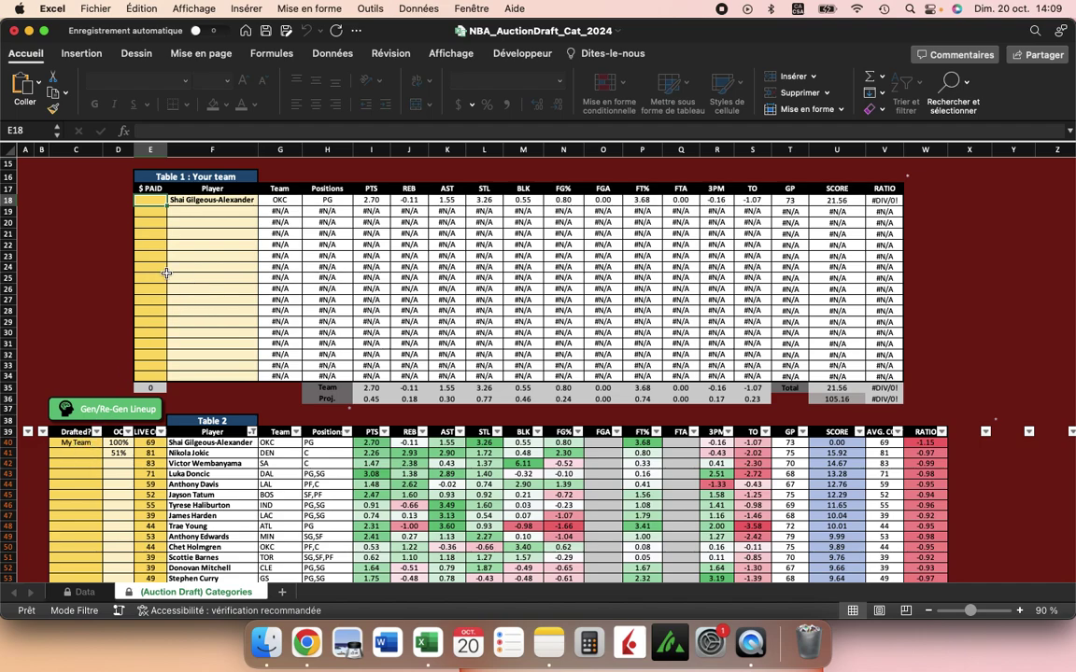
text(70)
key(Return)
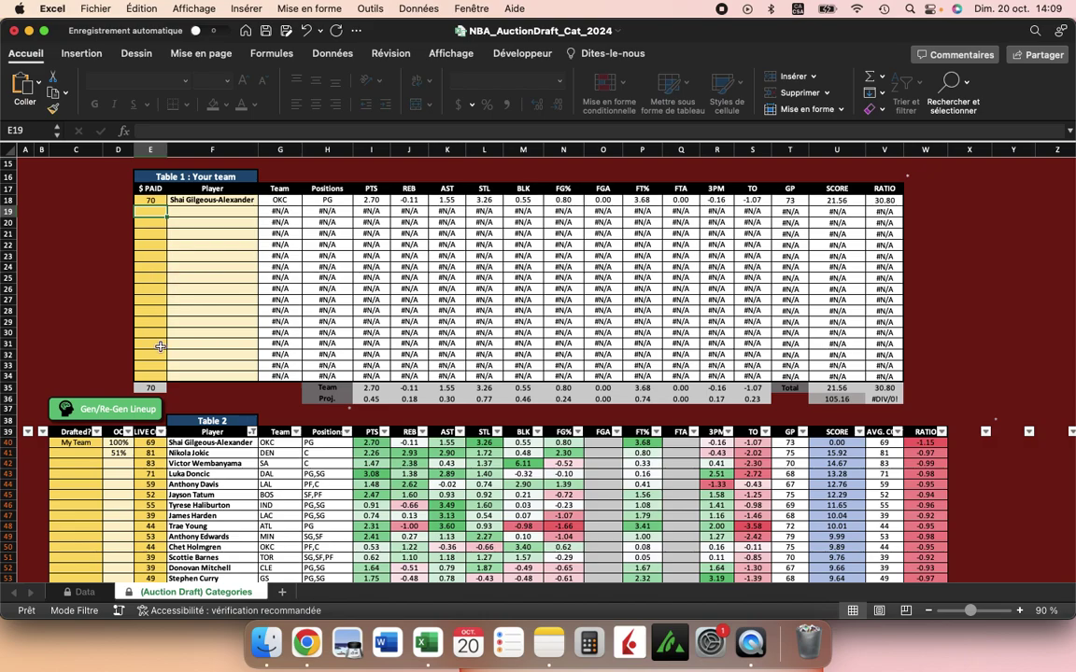
scroll(422, 214, up, 5)
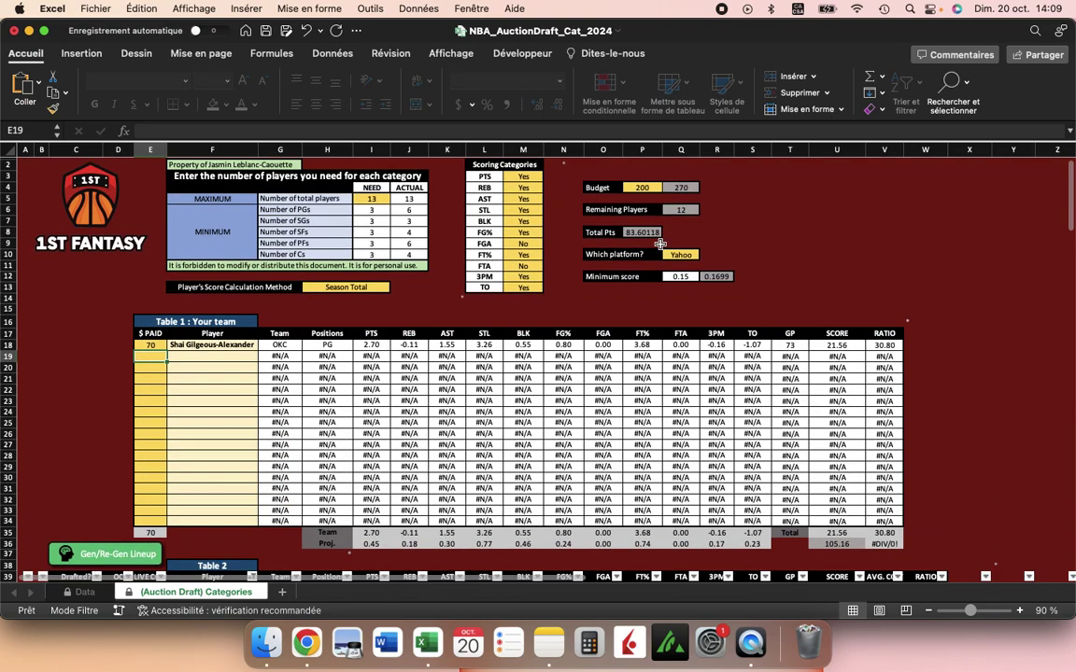
scroll(660, 244, down, 3)
scroll(682, 206, up, 3)
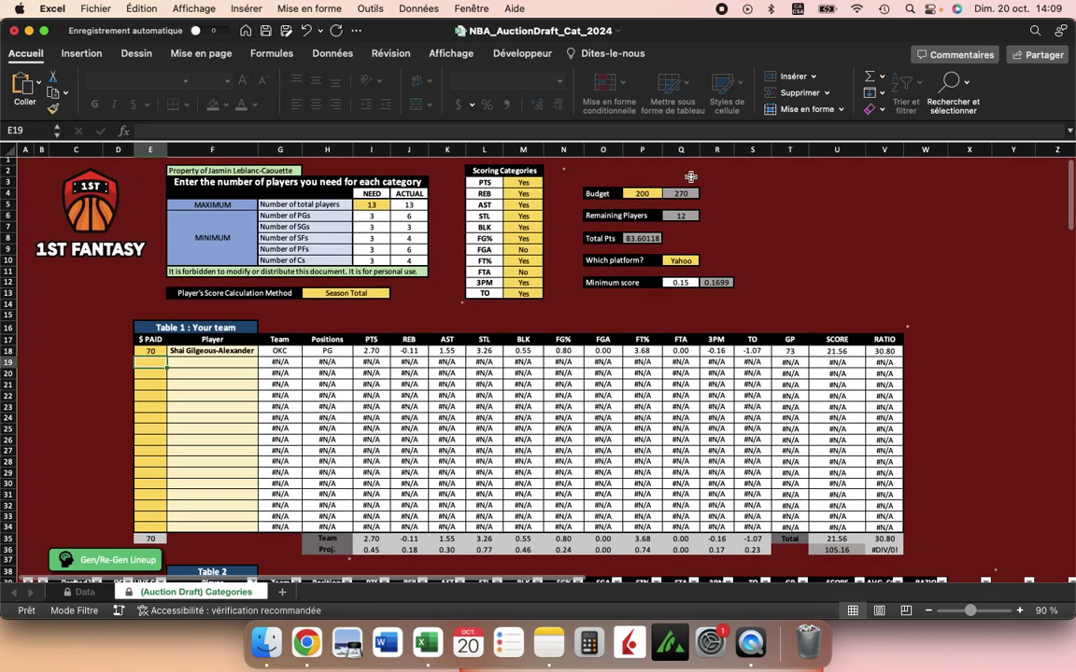
Mark Nikola Jokic as drafted by Other Team in Table 2 and clear that drafted status again
scroll(655, 370, down, 3)
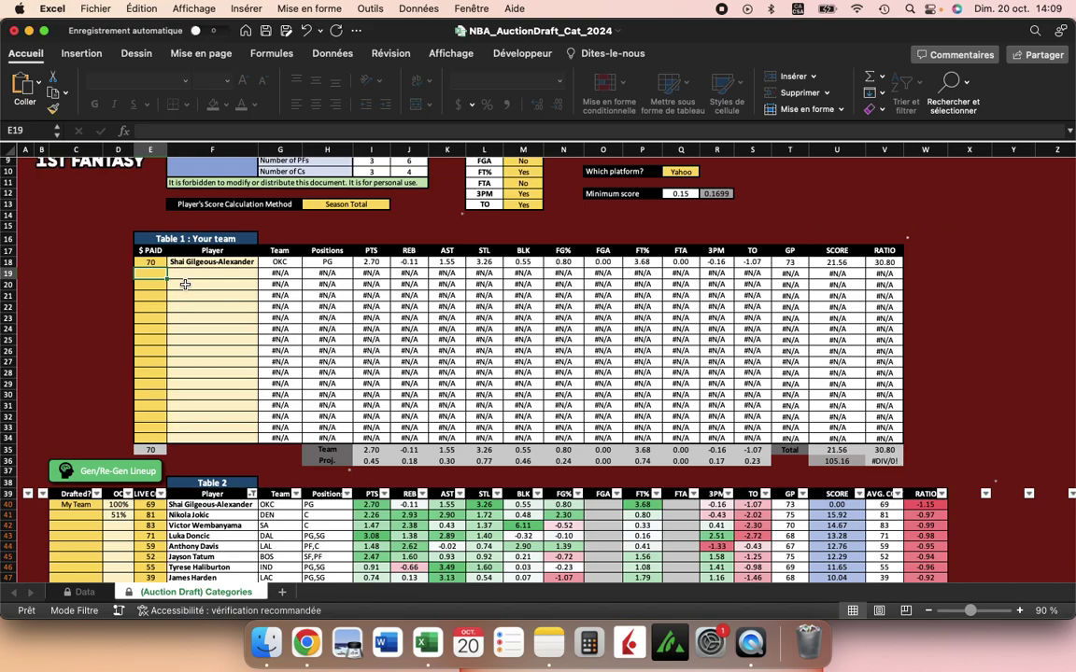
scroll(182, 355, down, 4)
scroll(182, 355, down, 1)
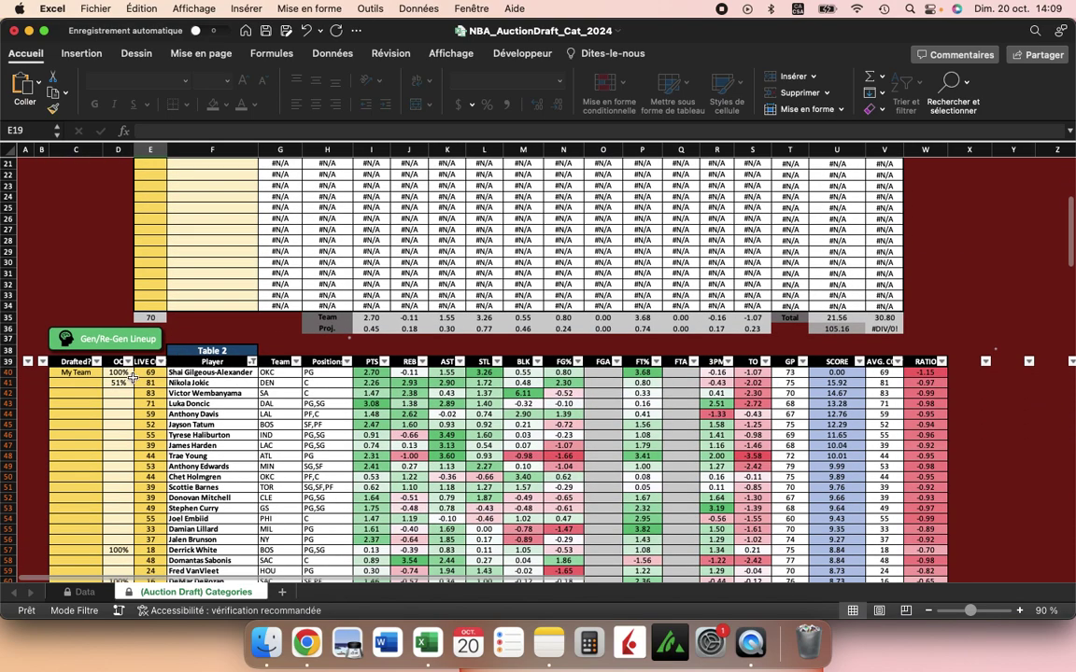
click(91, 383)
click(108, 385)
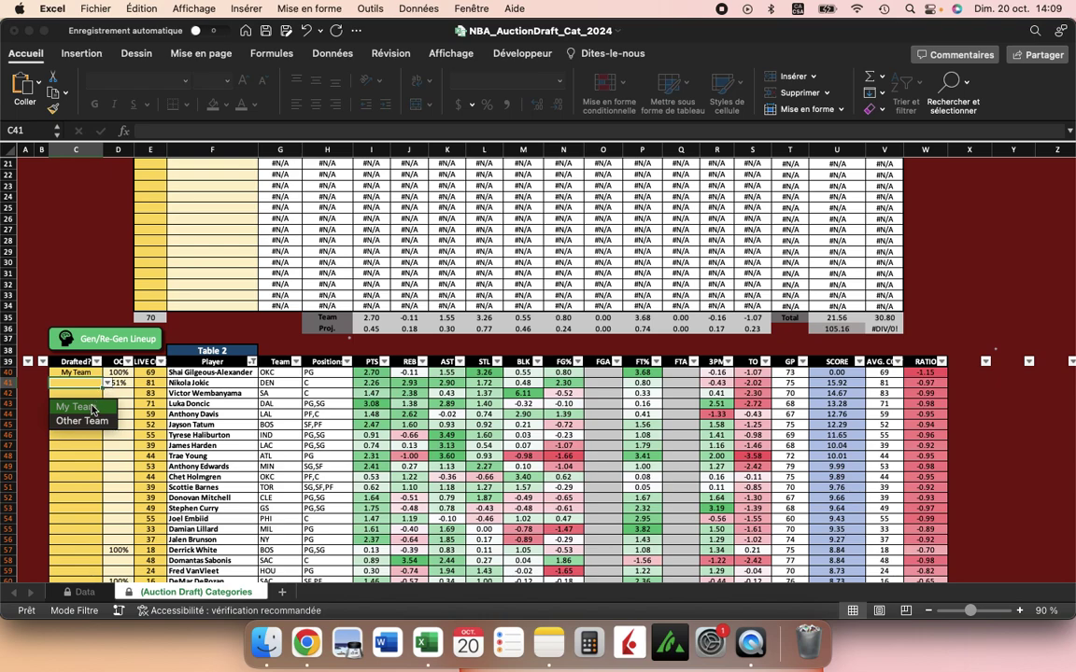
click(82, 421)
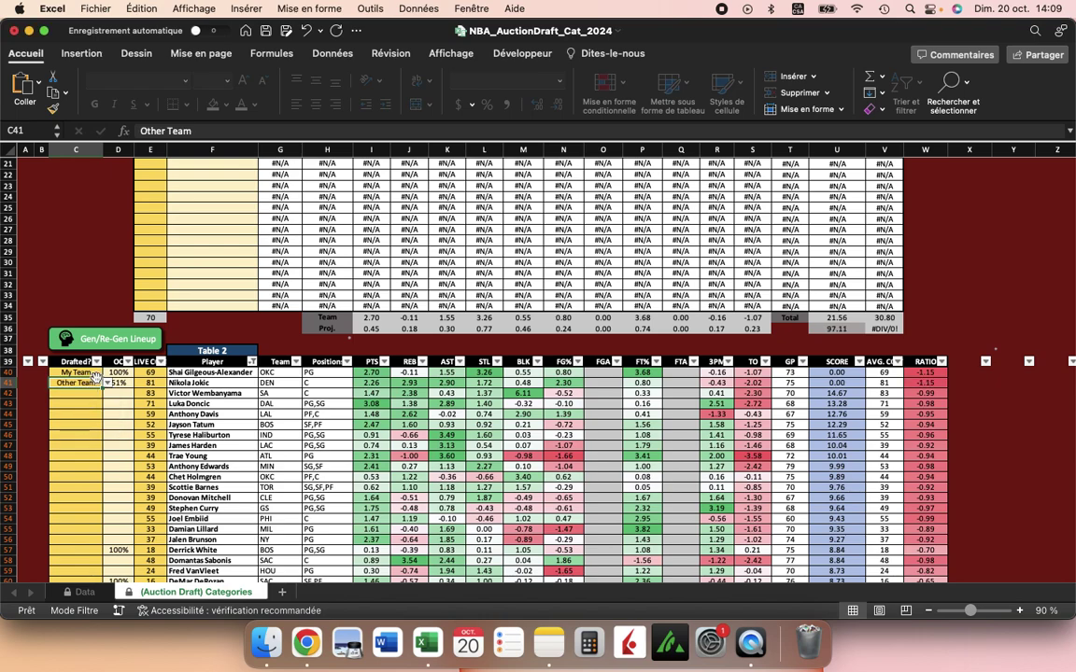
key(Delete)
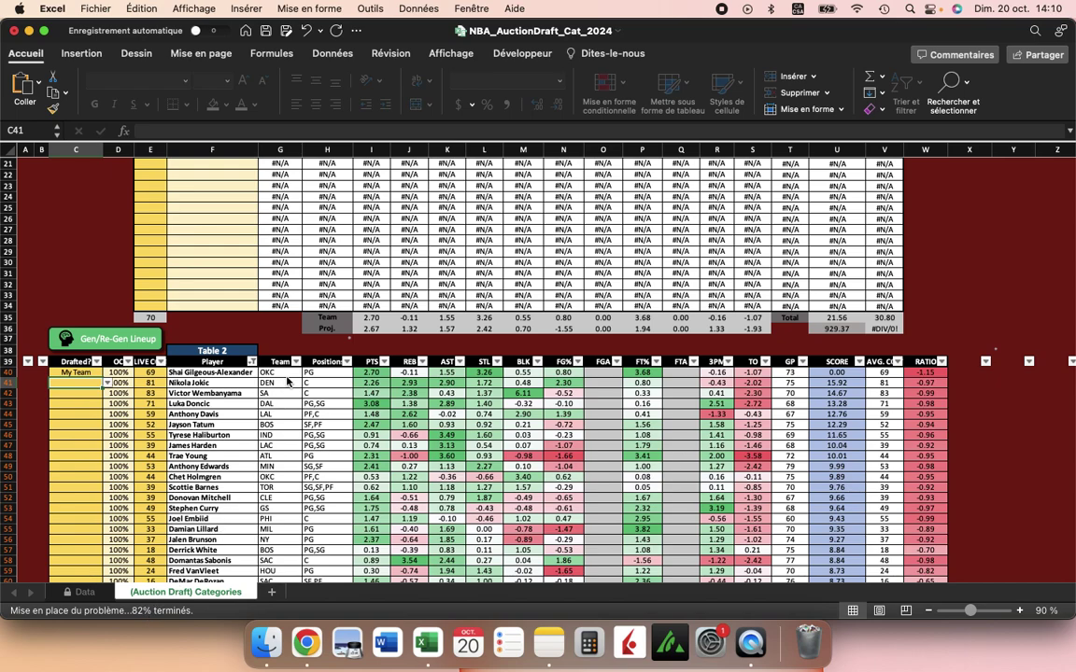
Review the regenerated lineup's team and projected category values in Table 1 and the players' OC percentages in Table 2
scroll(411, 451, up, 5)
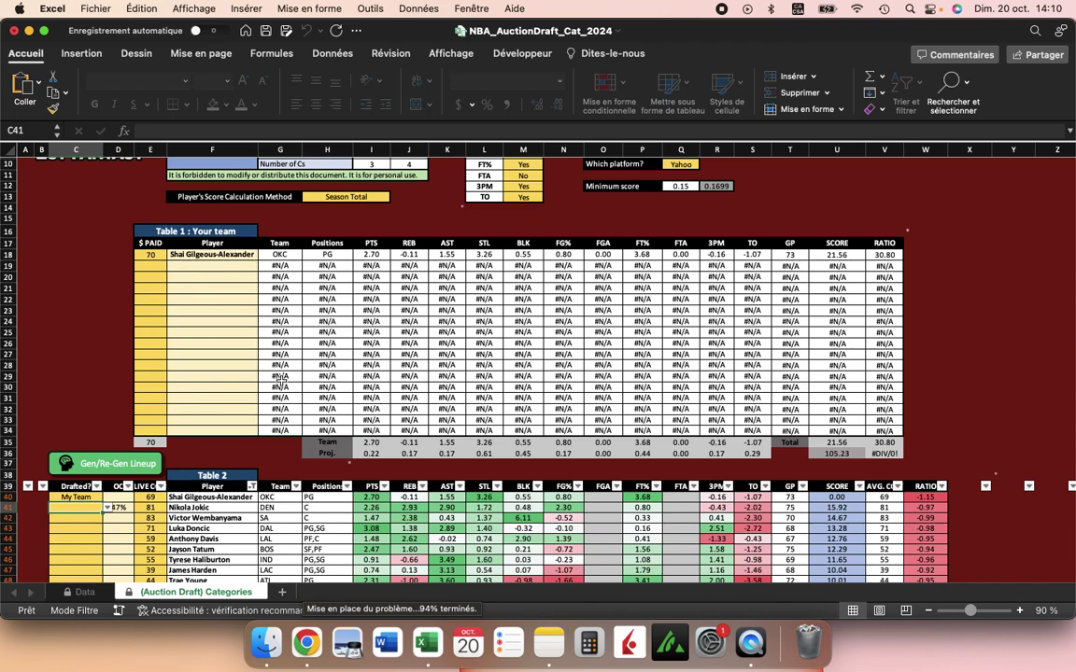
scroll(254, 343, down, 2)
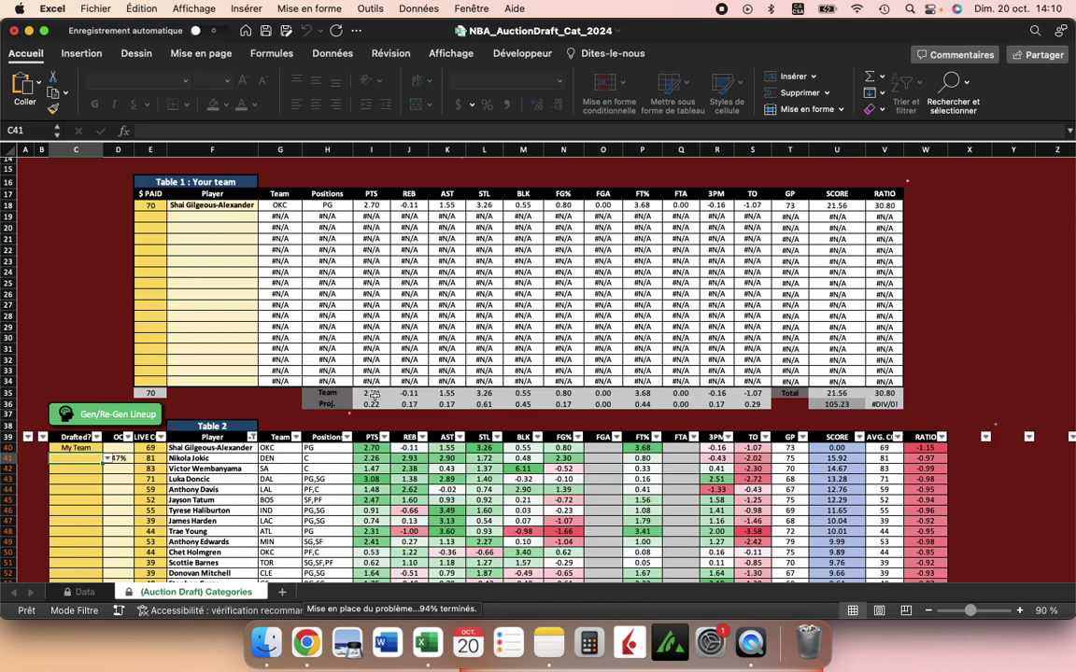
scroll(123, 485, down, 3)
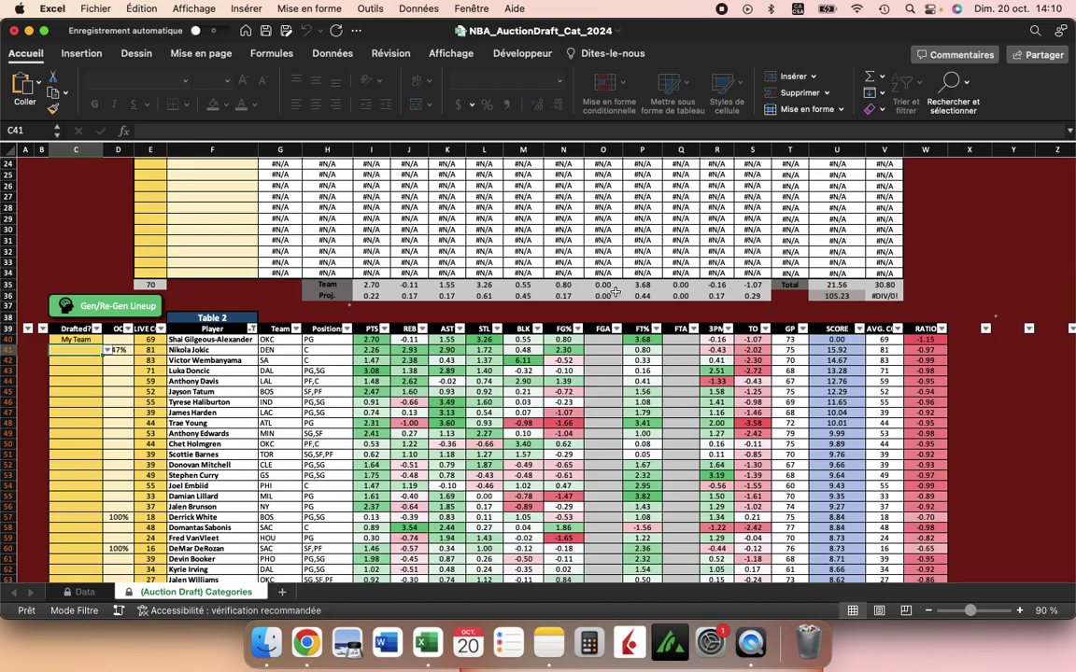
scroll(551, 294, up, 2)
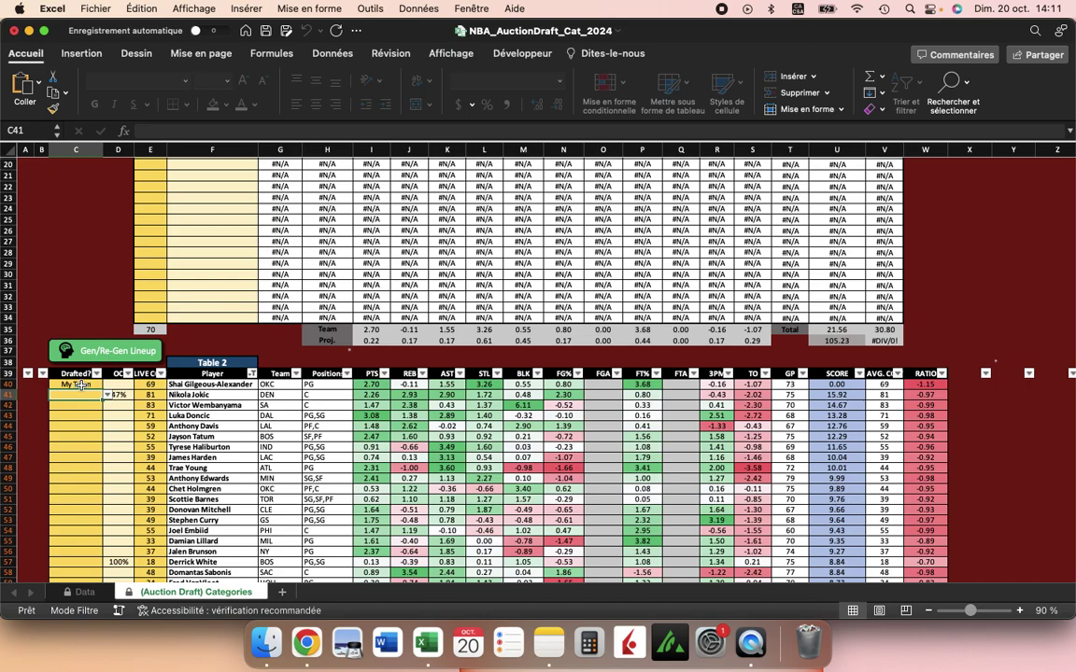
scroll(286, 257, up, 3)
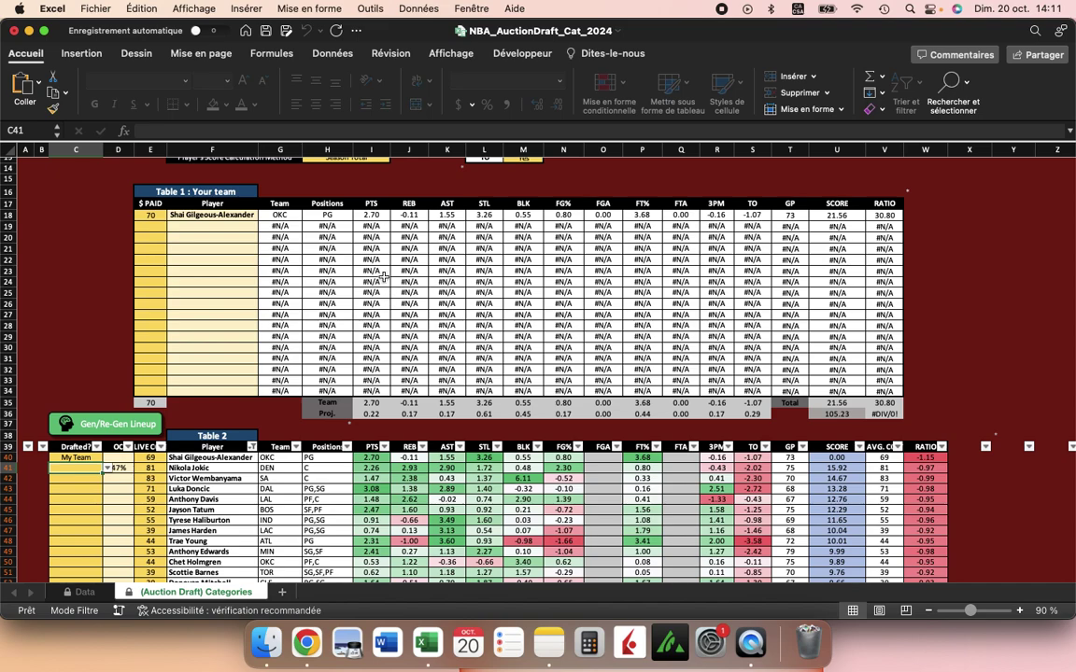
Mark Nikola Jokic as drafted by Other Team in Table 2
click(108, 470)
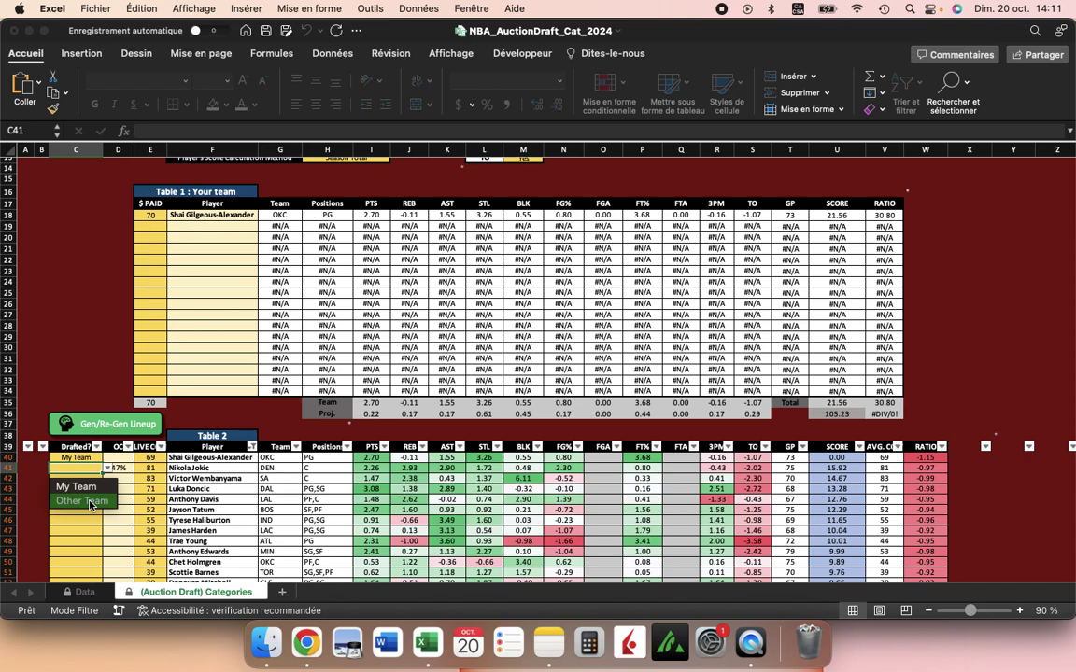
click(90, 505)
key(Return)
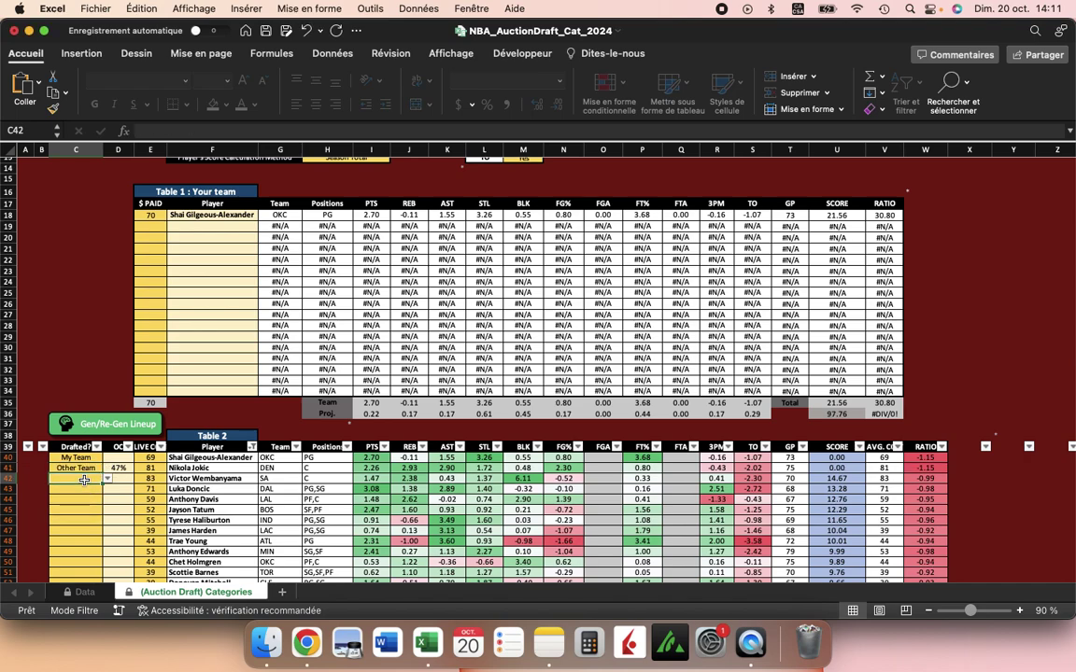
click(107, 479)
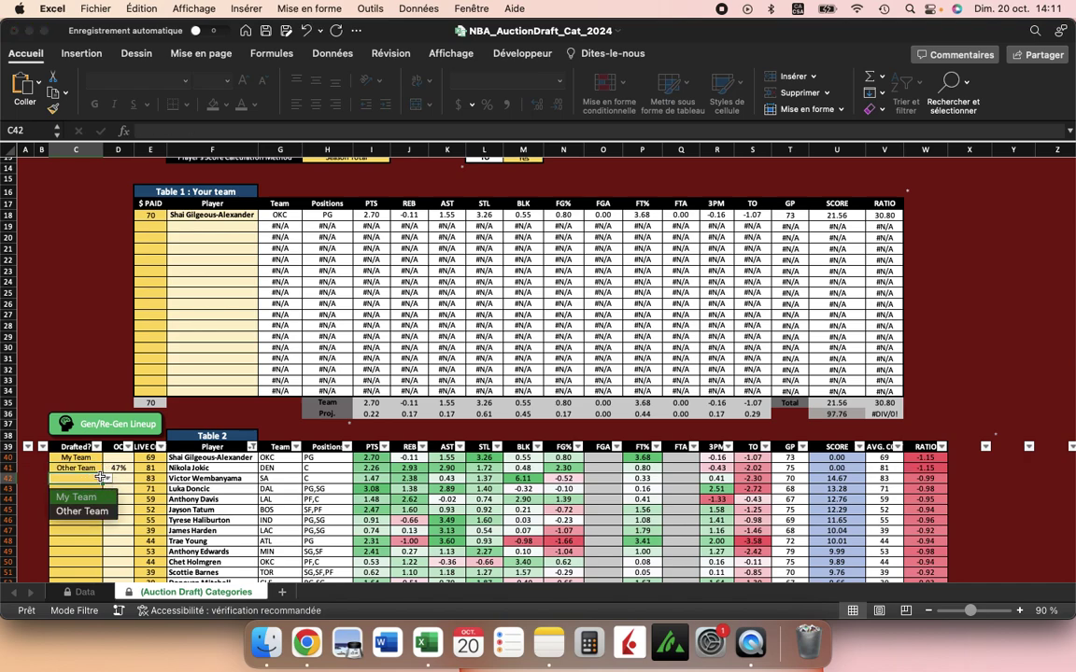
click(91, 472)
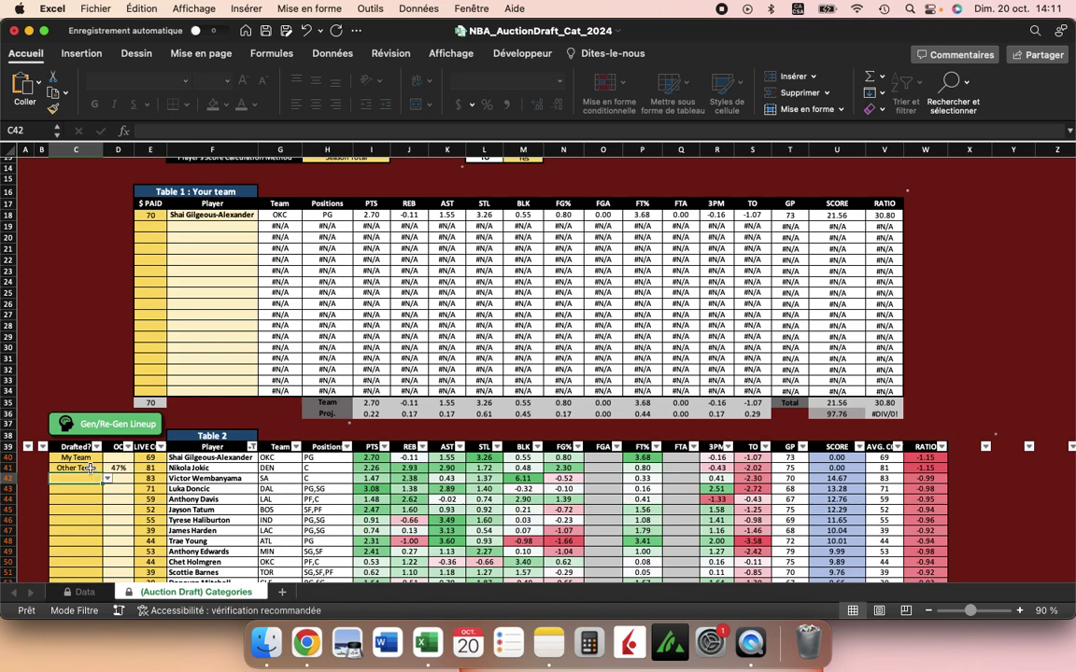
click(92, 468)
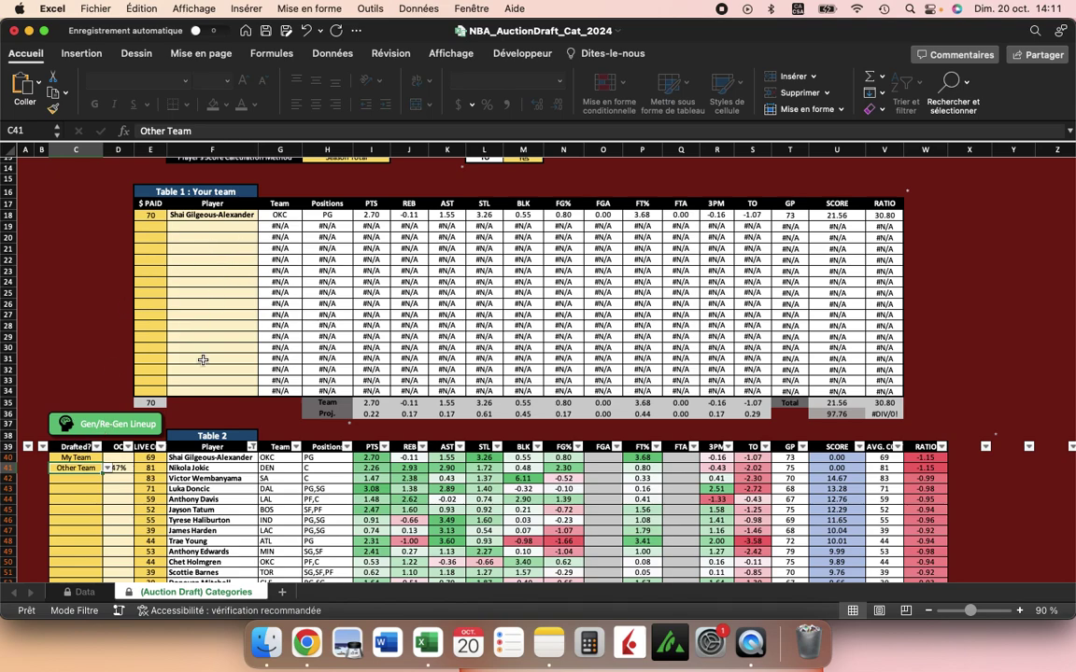
click(107, 468)
click(75, 504)
click(82, 489)
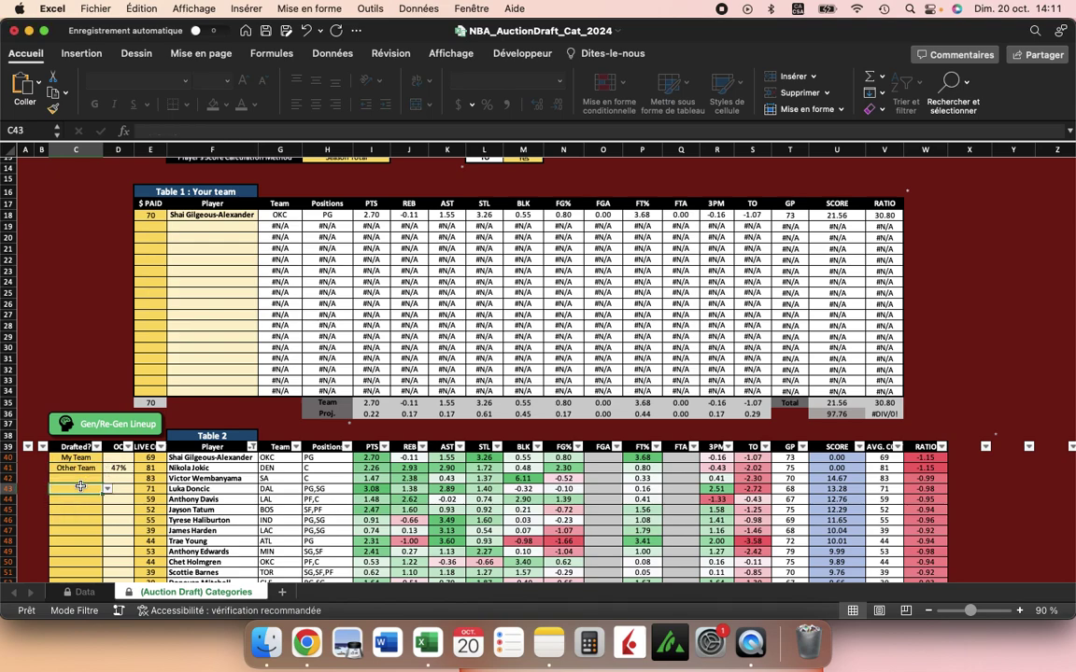
click(107, 490)
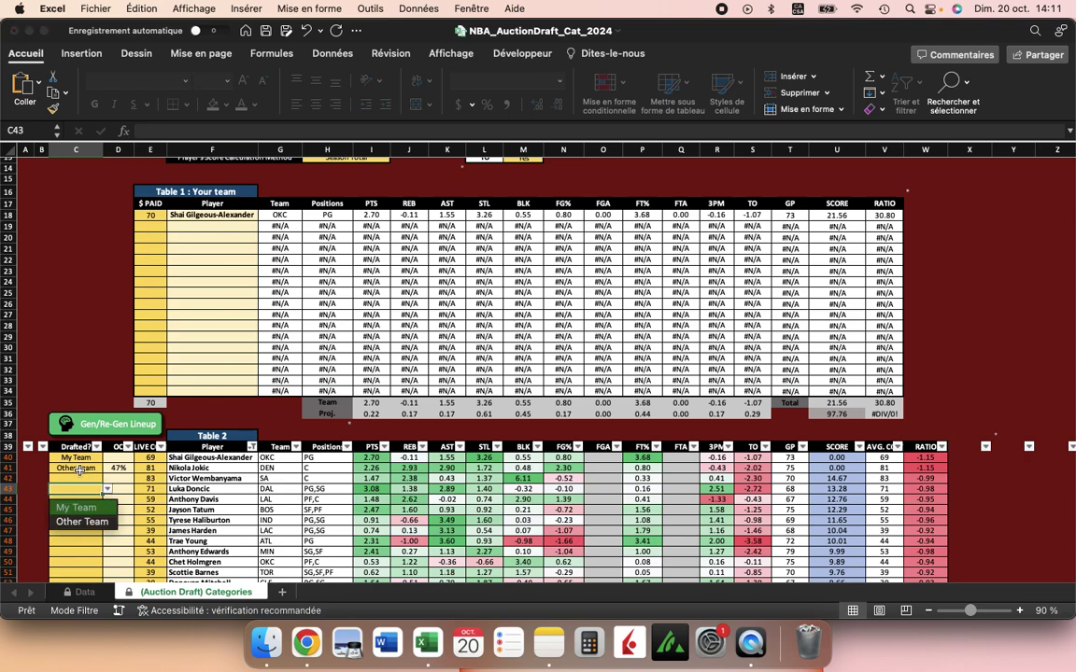
click(80, 471)
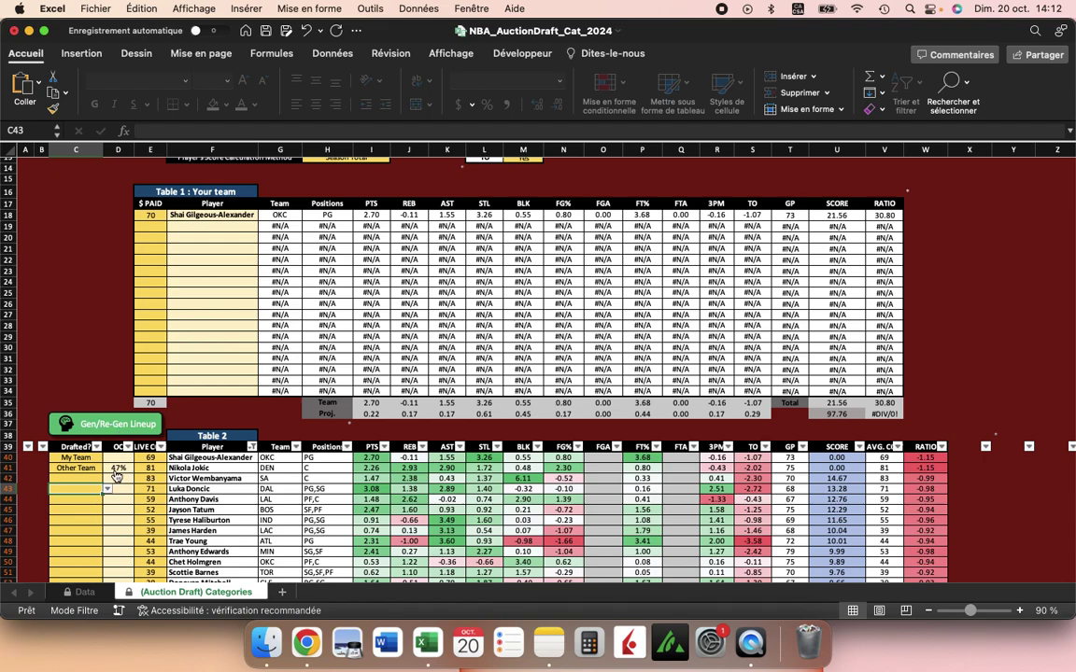
Regenerate the lineup and check the updated OC percentages down the player list in Table 2
click(142, 427)
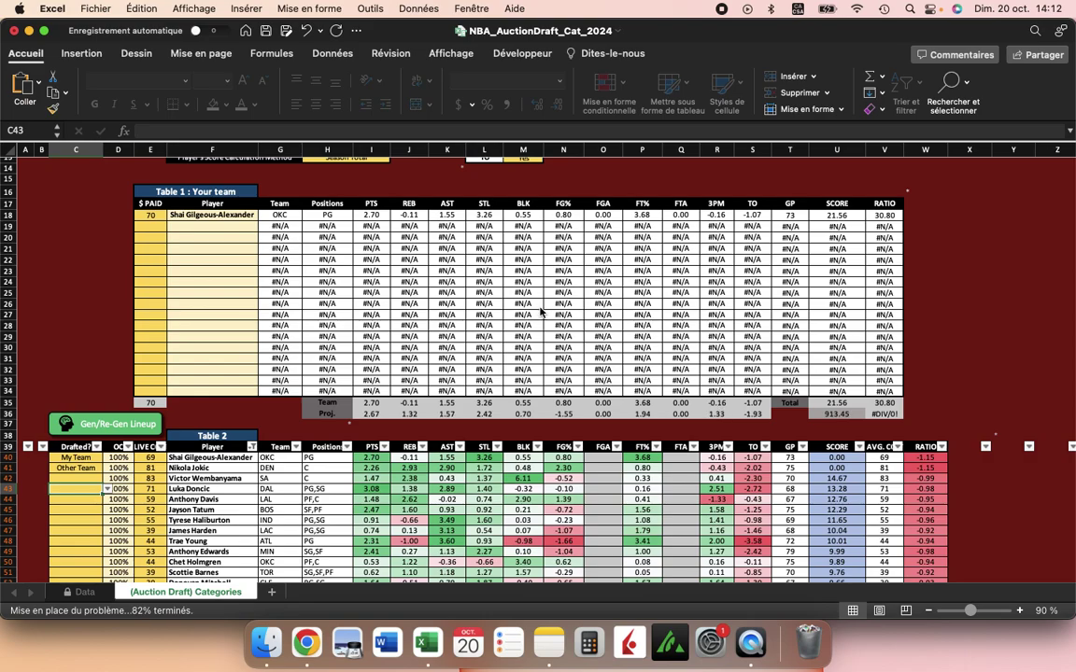
scroll(460, 417, down, 5)
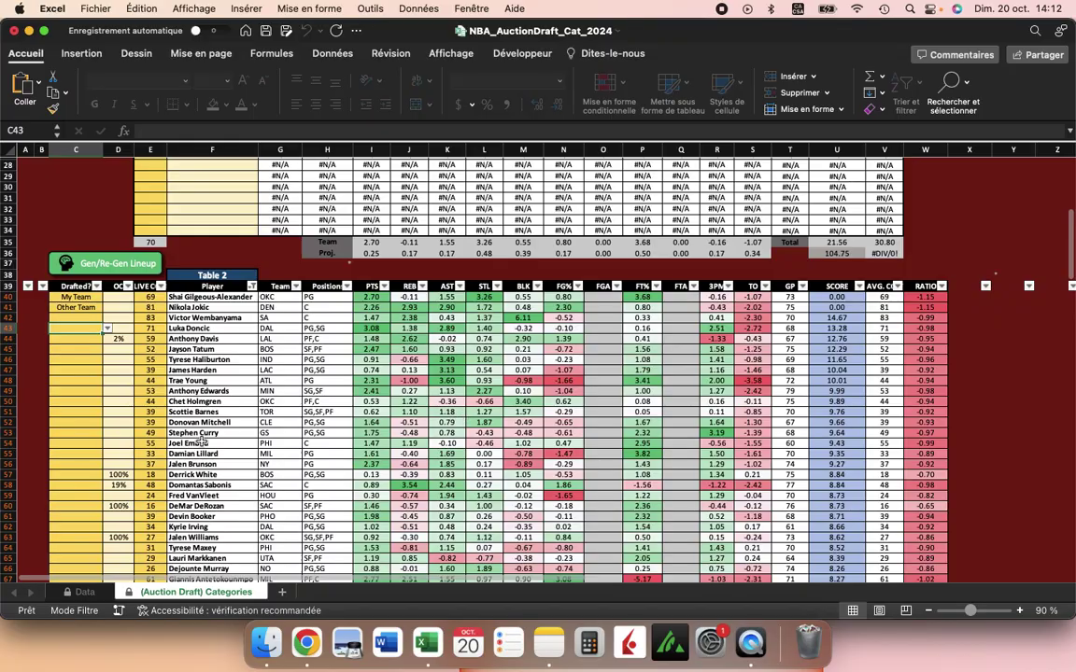
scroll(199, 441, down, 11)
scroll(198, 441, down, 8)
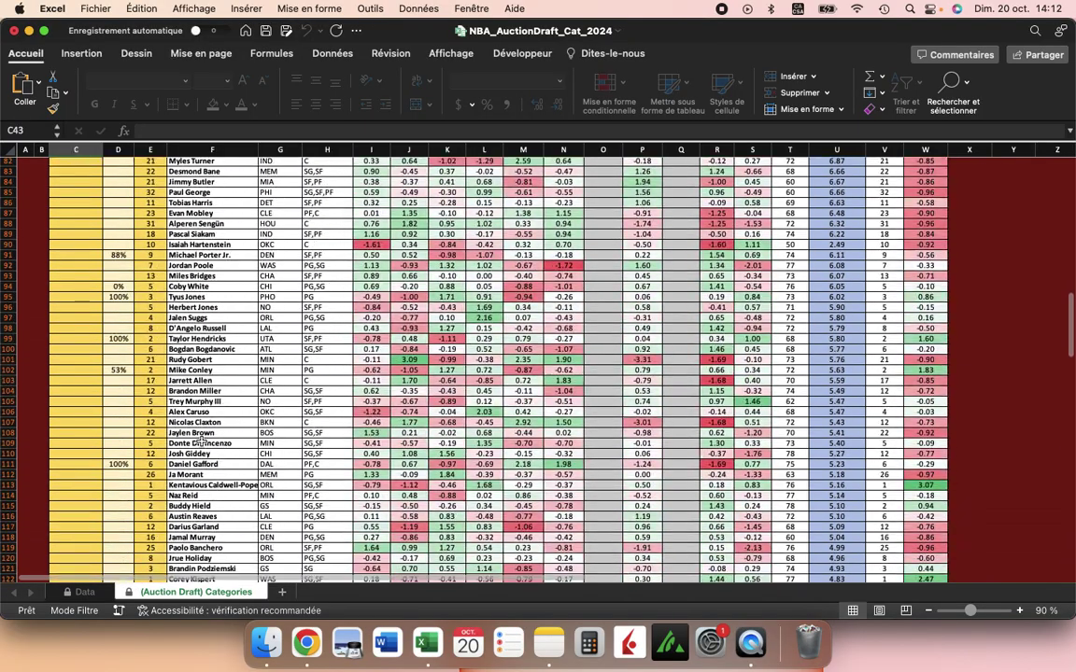
scroll(200, 440, up, 13)
scroll(200, 439, up, 5)
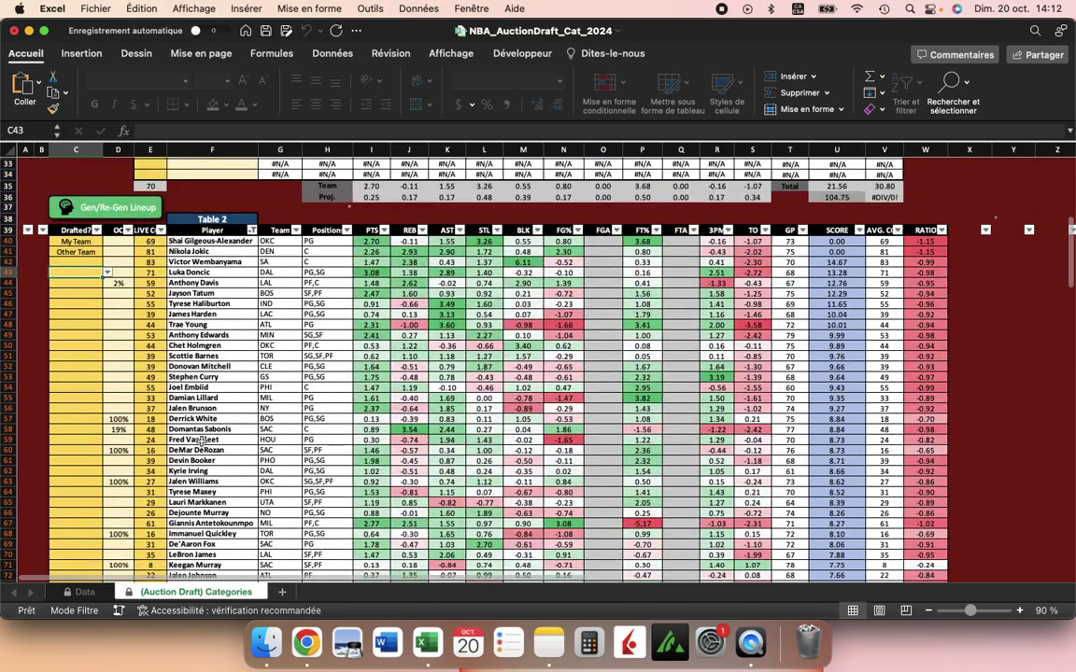
Mark Victor Wembanyama and Luka Doncic as drafted by Other Team in Table 2
click(75, 262)
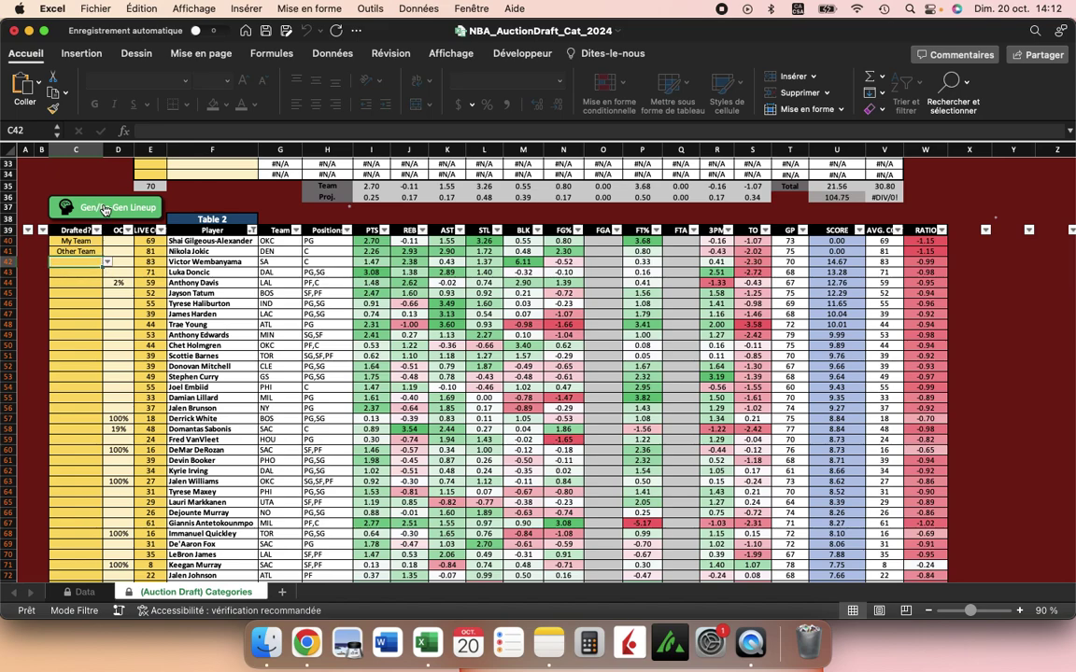
click(108, 265)
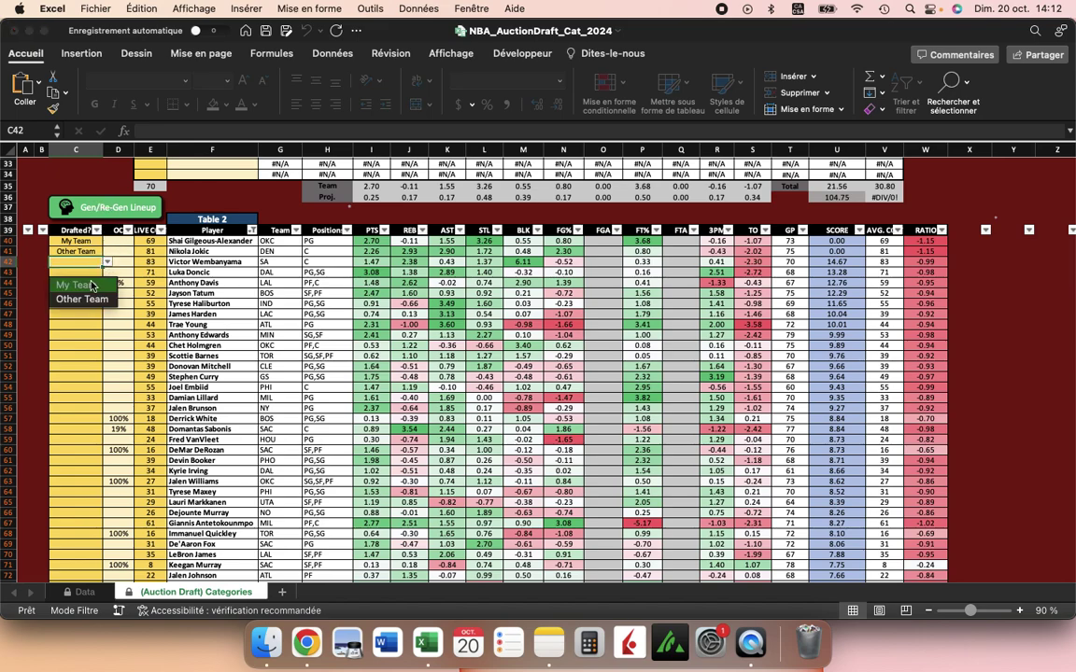
click(82, 299)
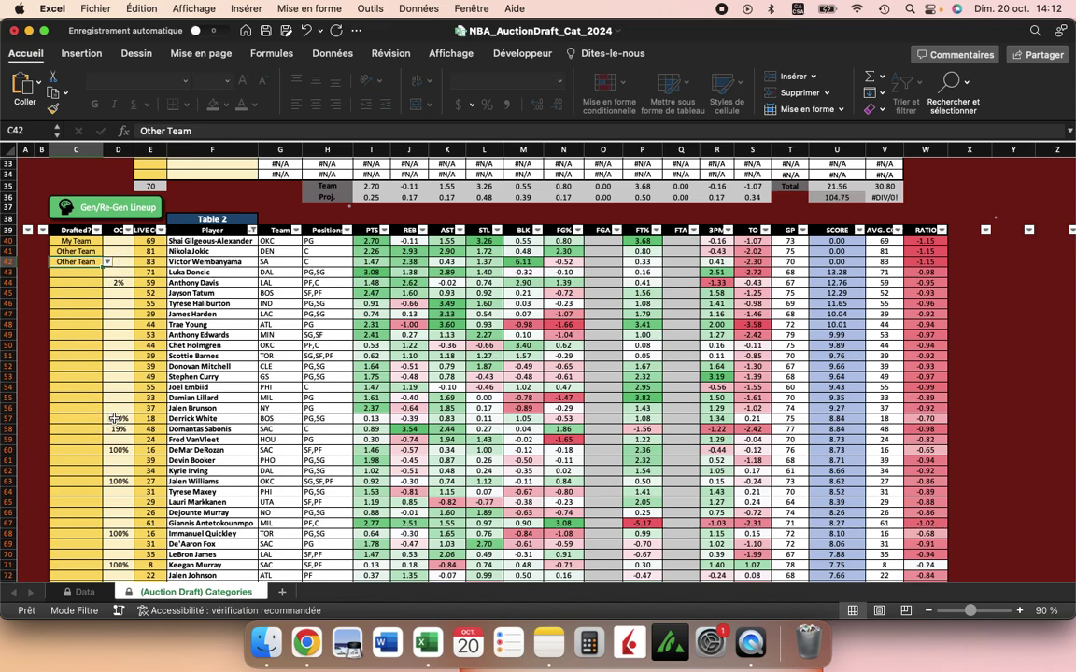
click(82, 272)
click(108, 271)
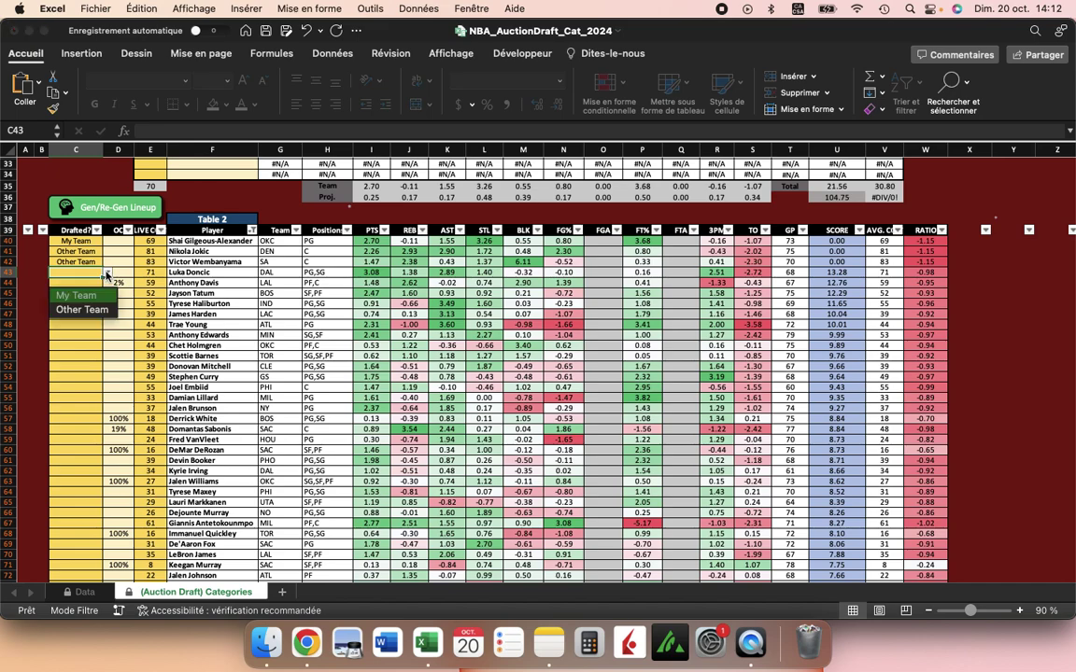
click(75, 308)
Mark Jayson Tatum and Trae Young as drafted by Other Team in Table 2
click(78, 293)
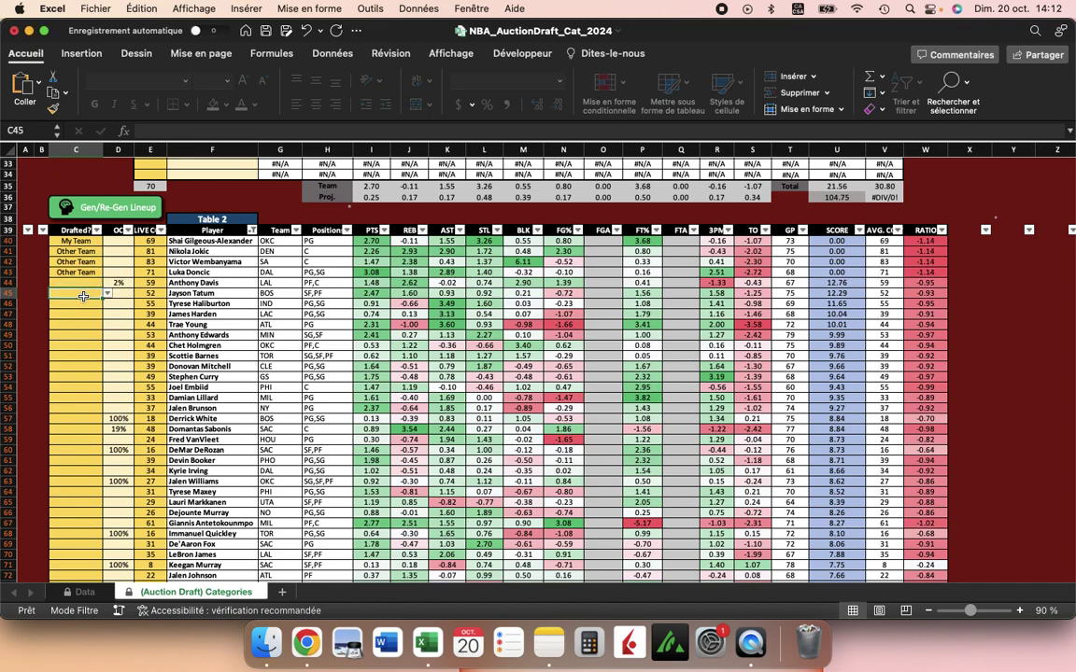
click(108, 293)
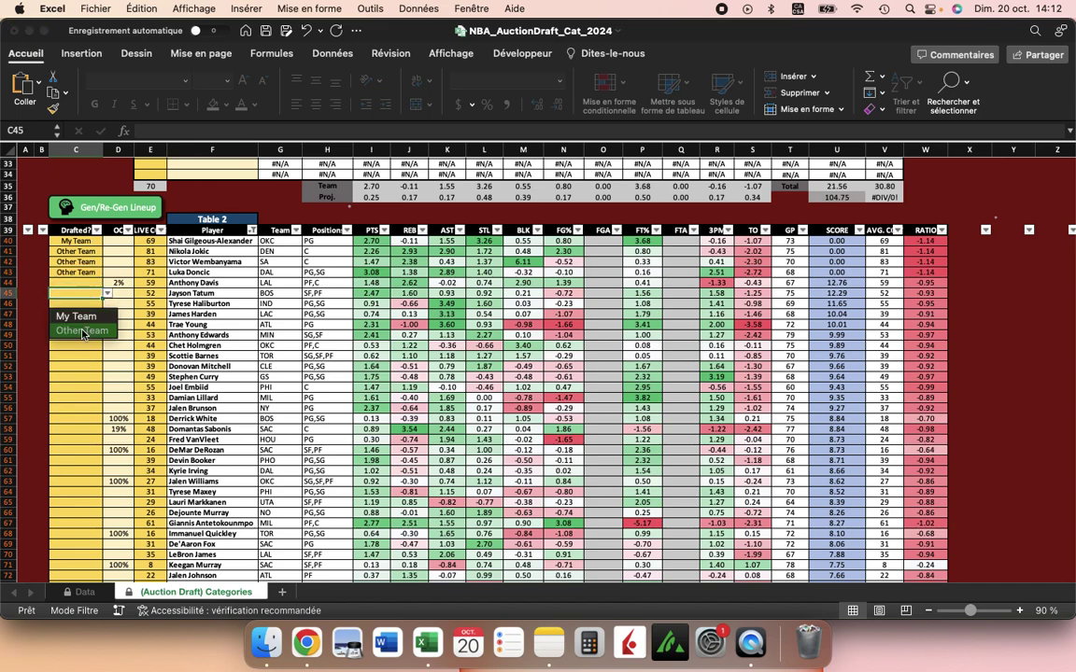
click(82, 332)
click(82, 324)
click(109, 324)
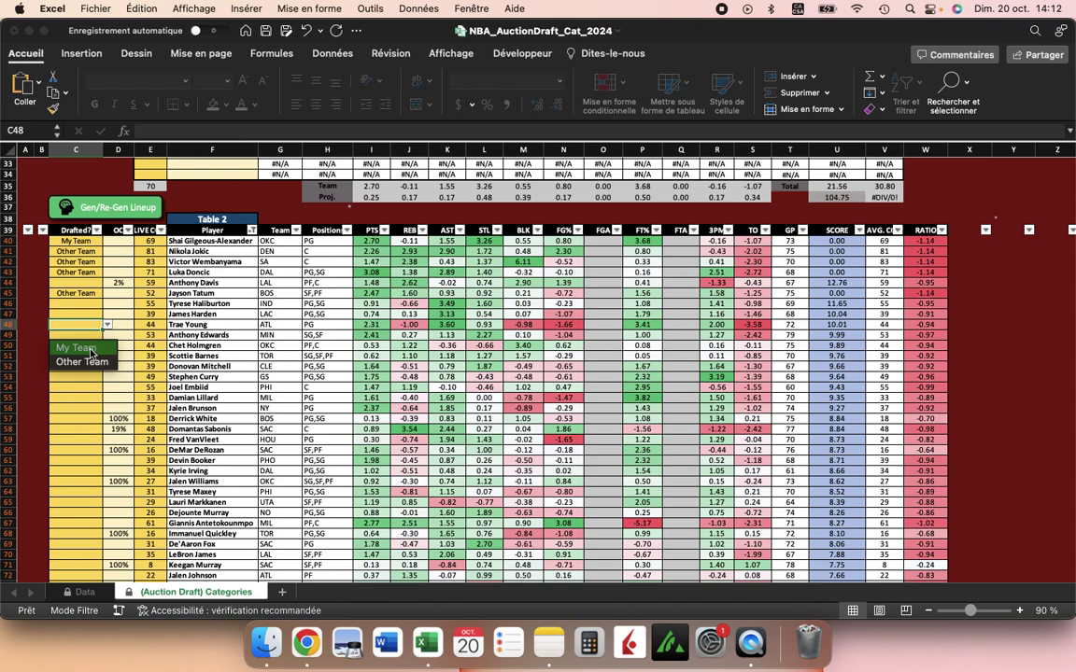
click(82, 361)
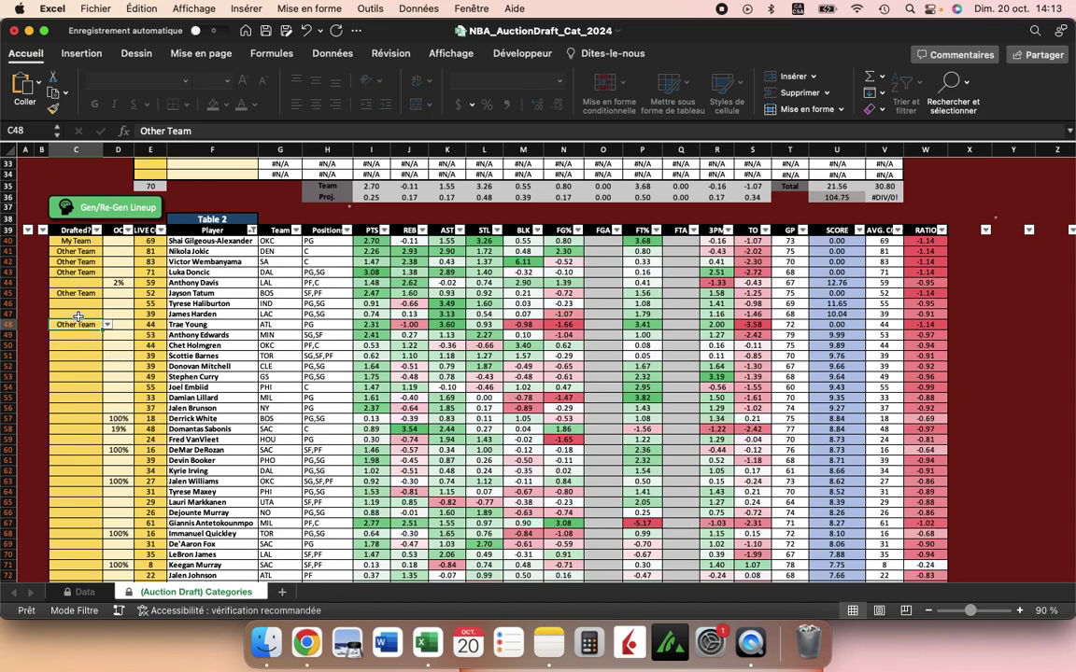
Mark Anthony Edwards as drafted by My Team in Table 2
click(93, 419)
click(84, 387)
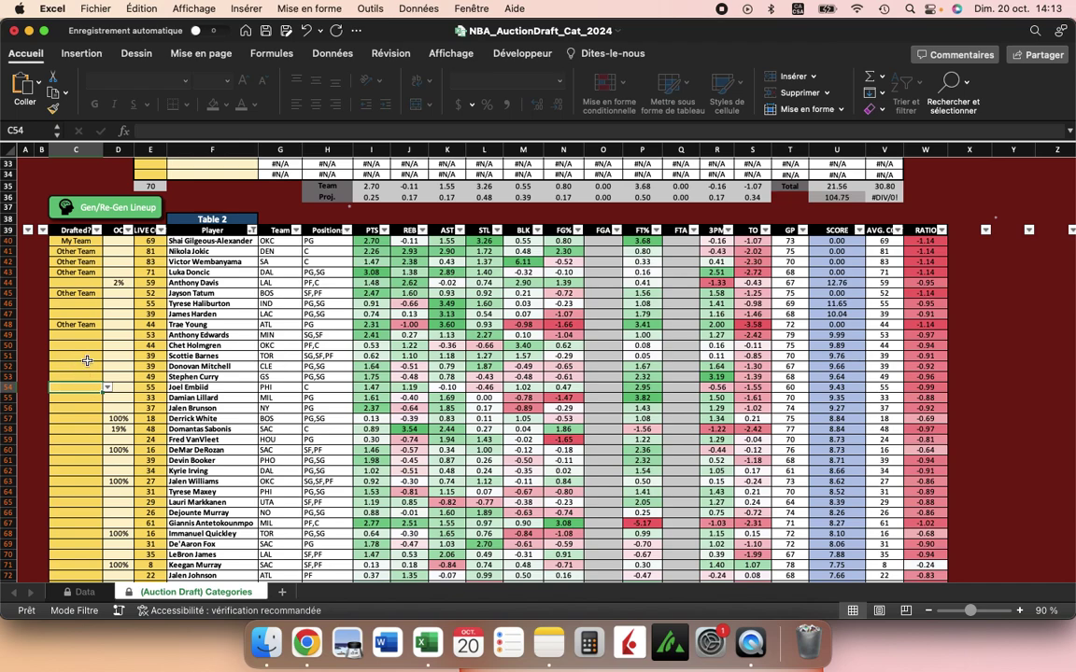
click(81, 355)
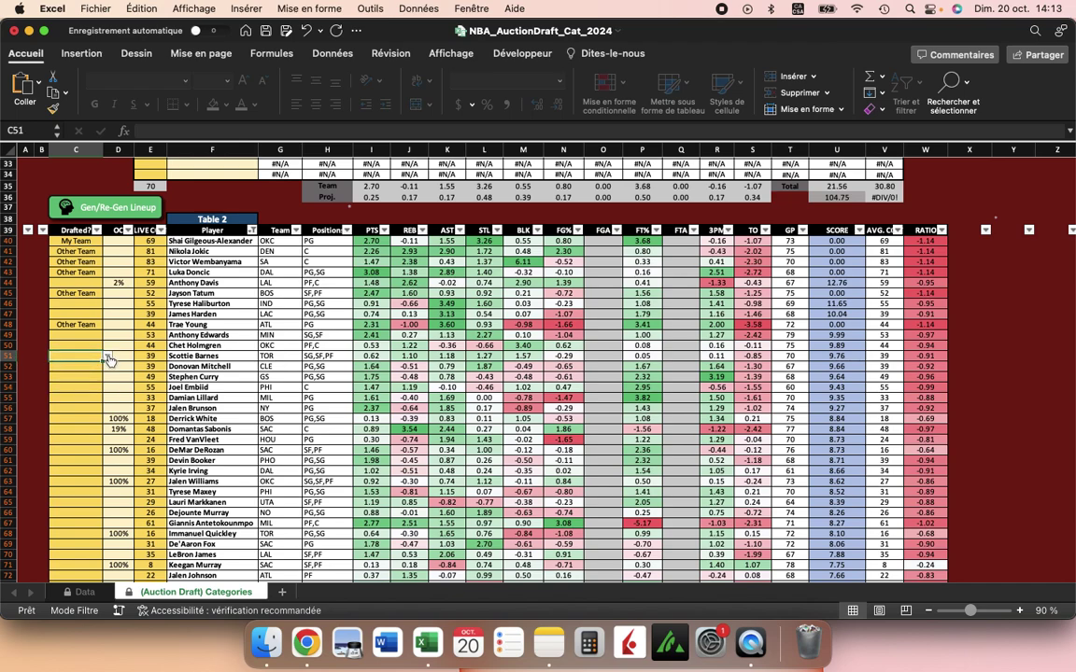
click(76, 337)
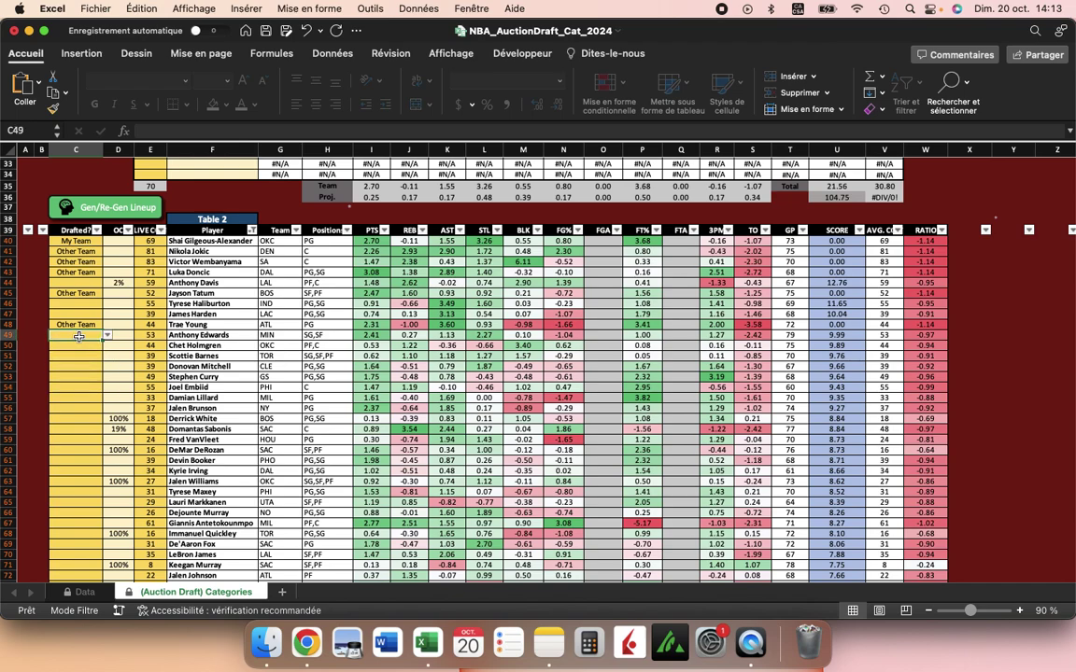
click(108, 335)
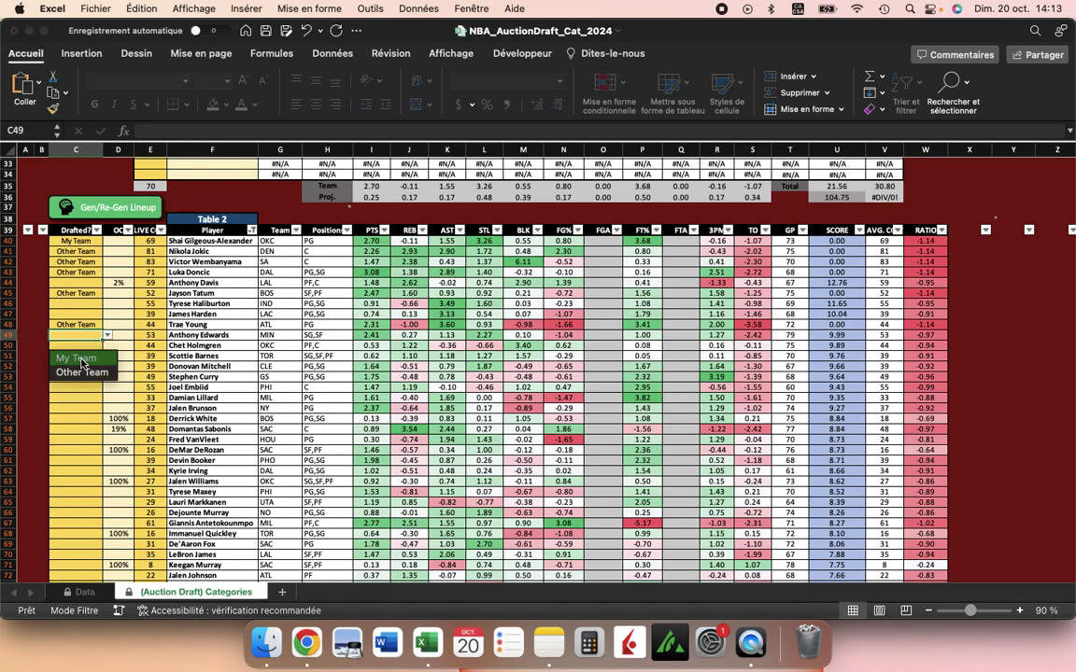
click(80, 360)
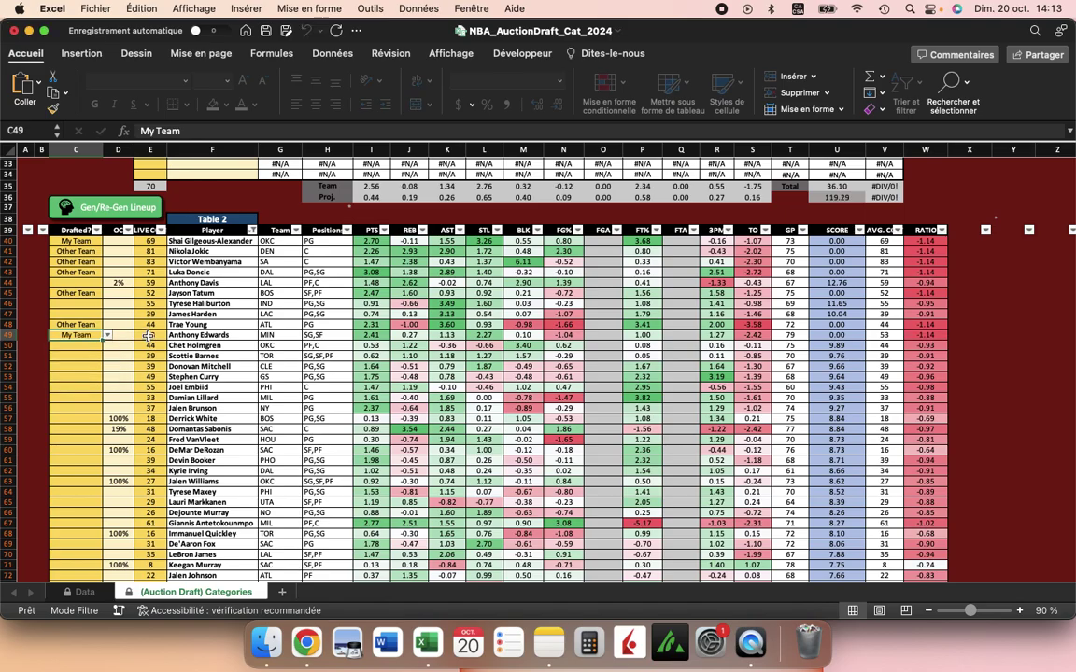
Enter 48 as the price paid for Anthony Edwards in Table 1 and check the regenerated lineup in Table 2
scroll(148, 336, up, 5)
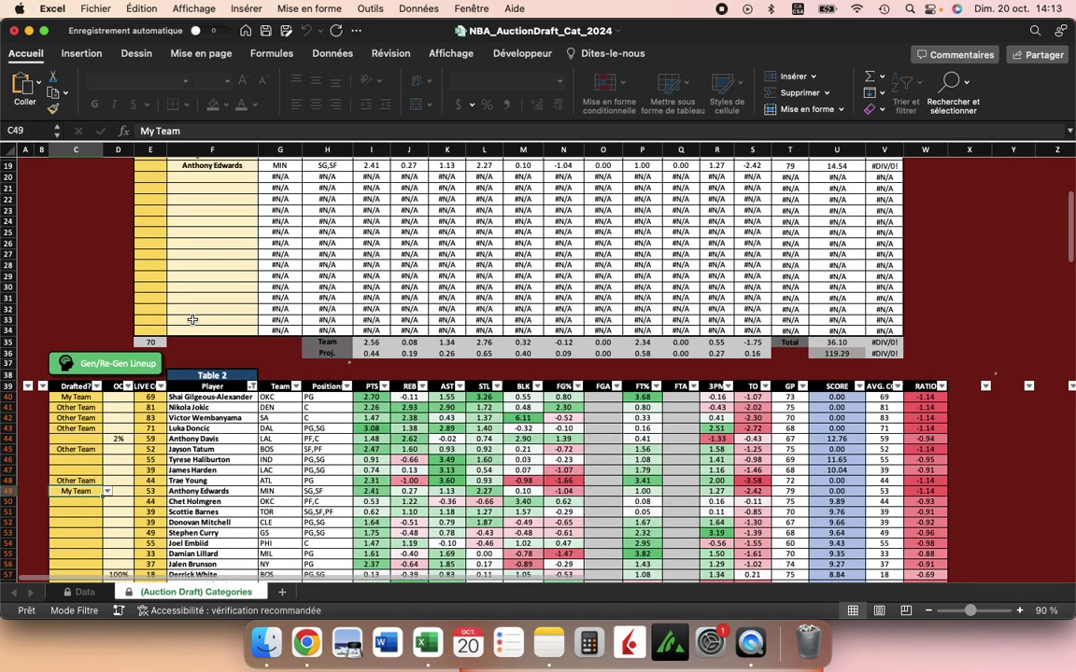
scroll(192, 321, up, 2)
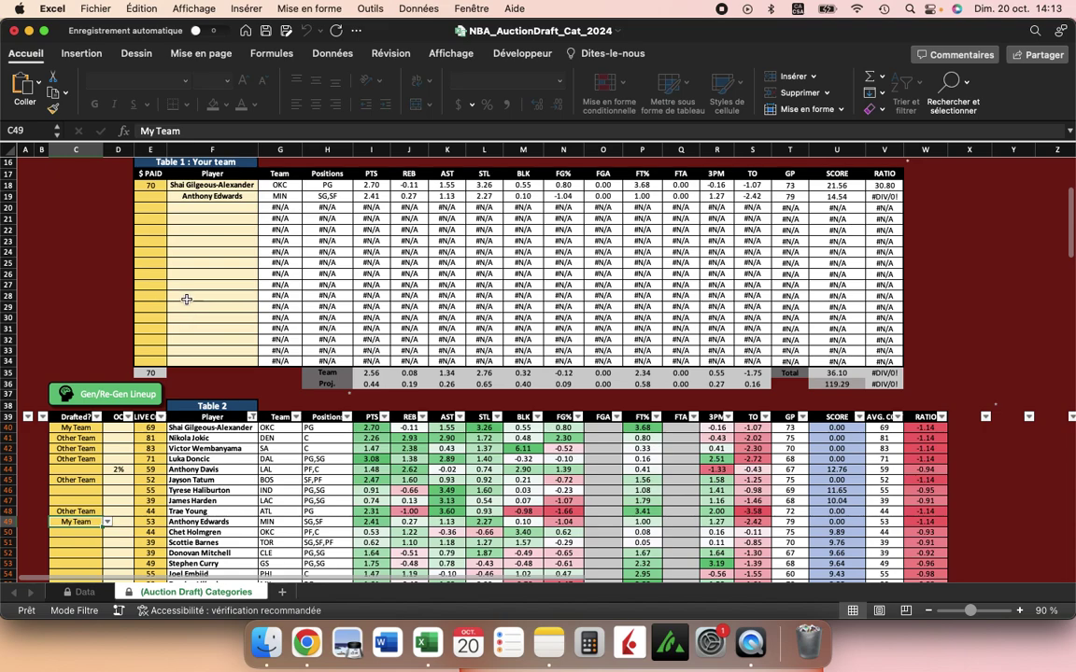
click(149, 198)
text(48)
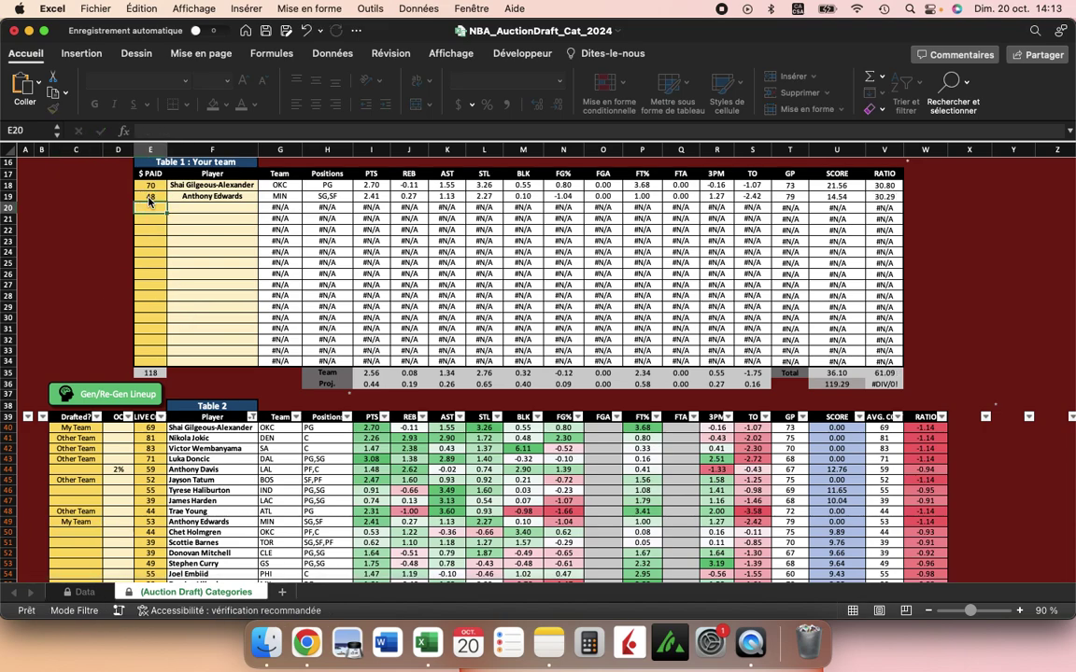
key(Return)
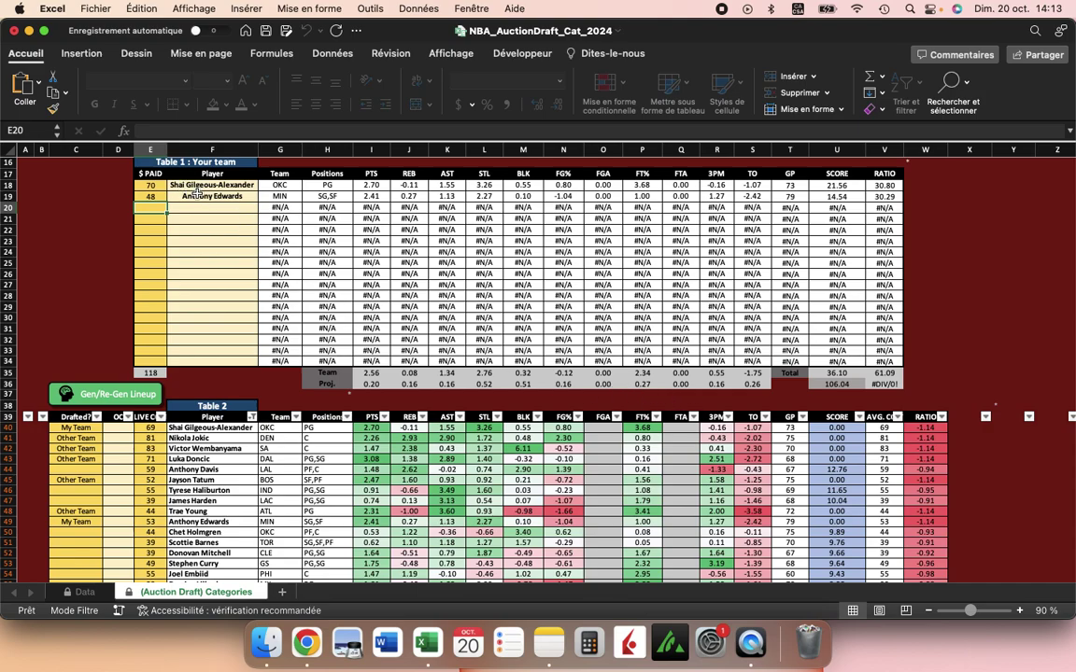
scroll(147, 455, down, 4)
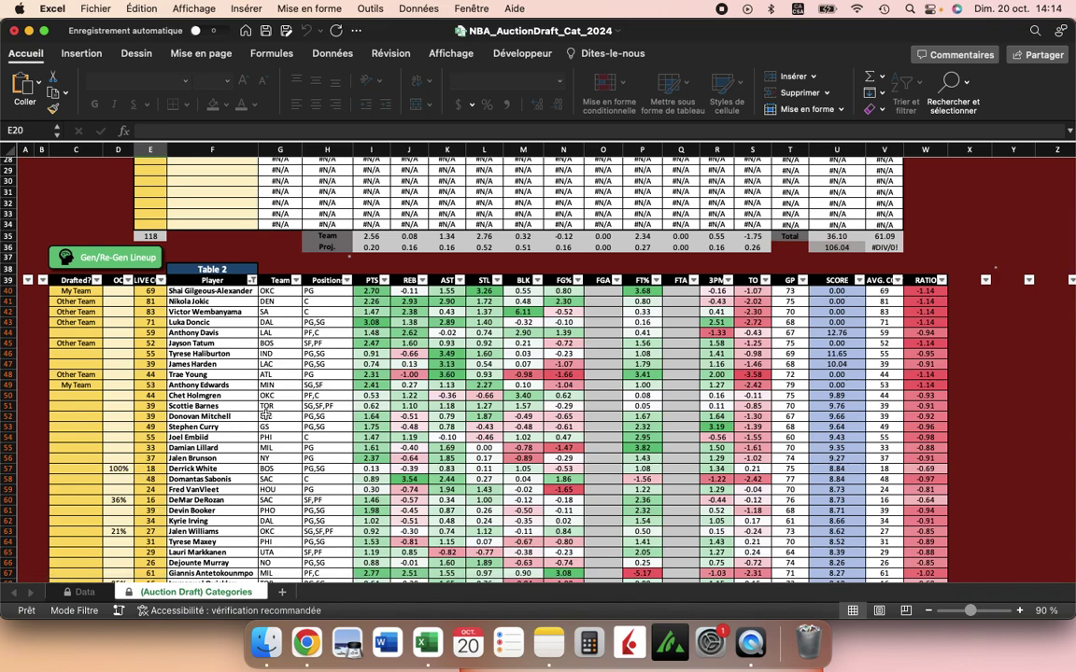
Mark Tyrese Haliburton and Chet Holmgren as drafted by Other Team in Table 2
click(91, 354)
click(107, 355)
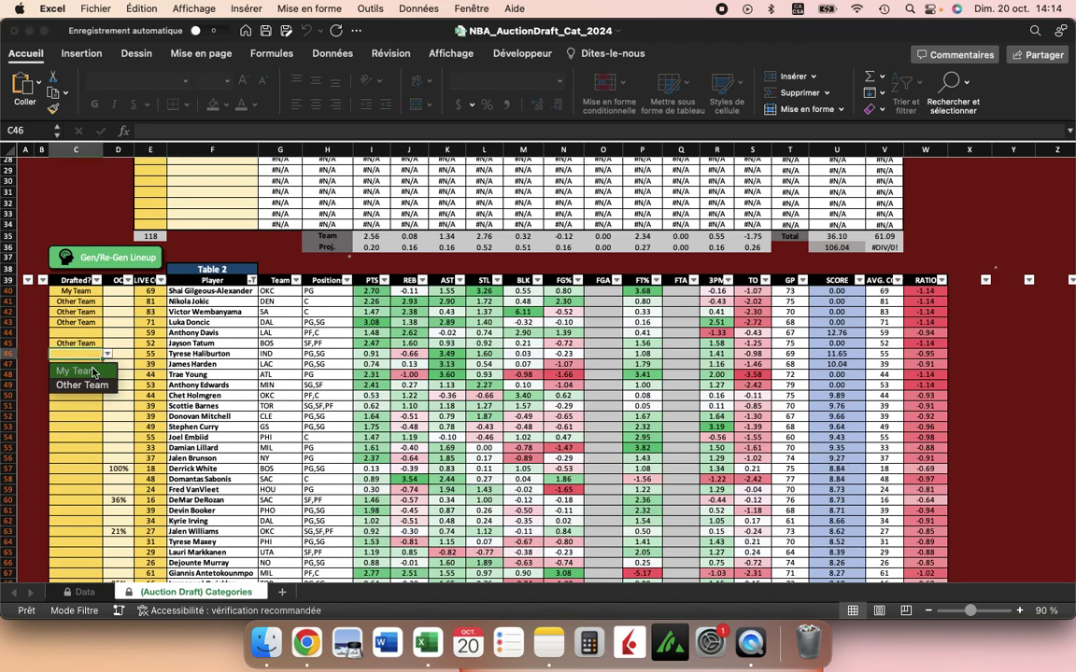
click(76, 383)
click(78, 396)
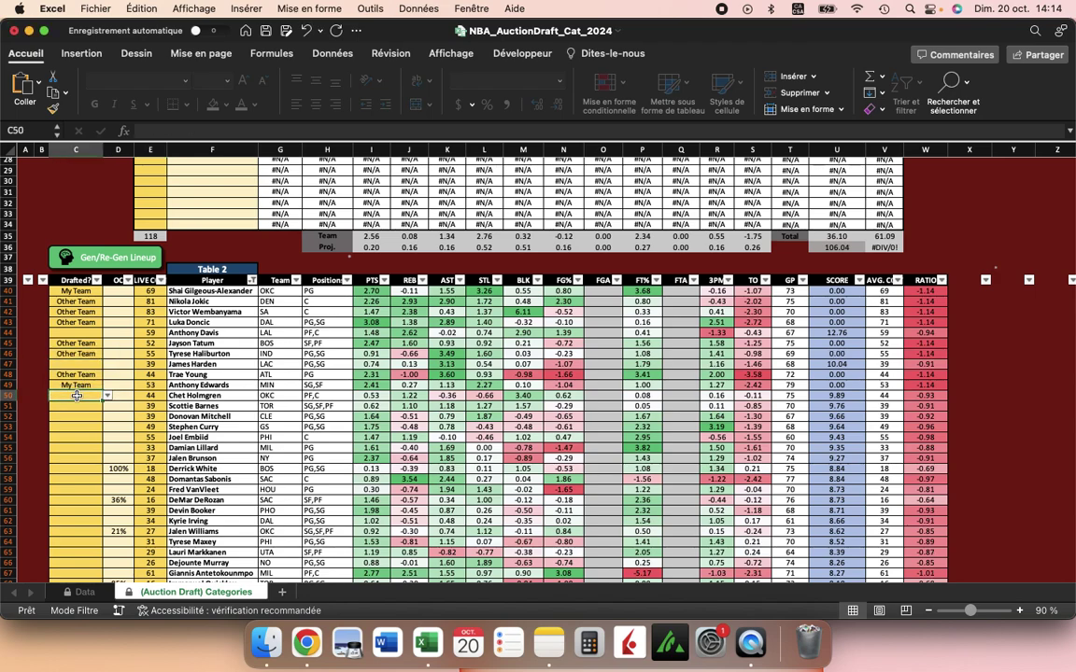
click(107, 396)
click(81, 428)
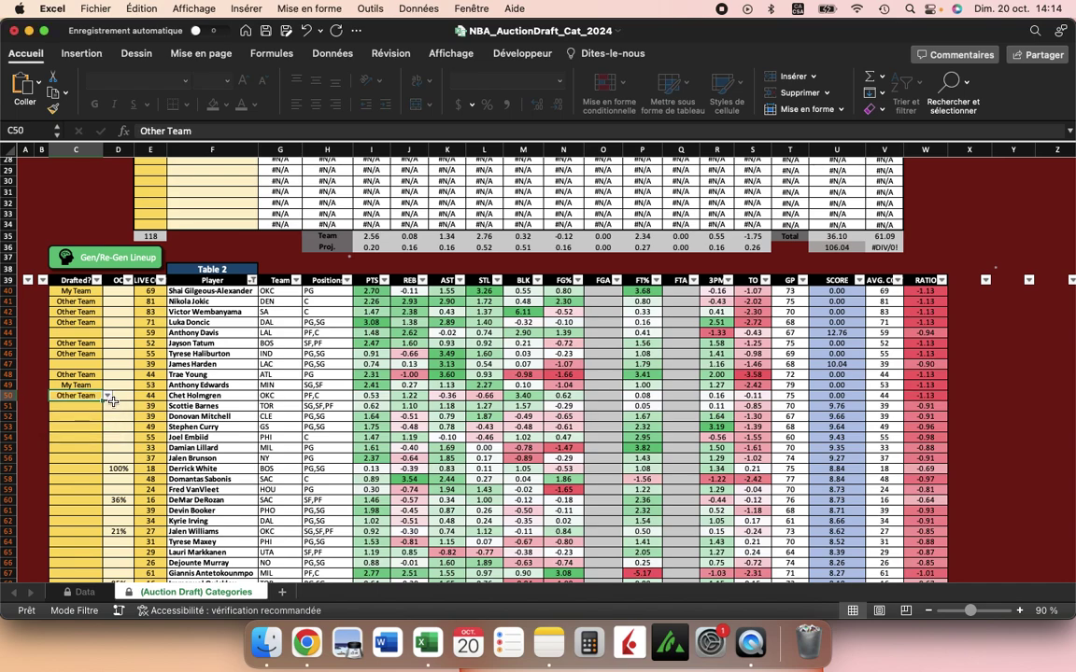
Mark DeMar DeRozan as drafted by Other Team in Table 2 and regenerate the lineup
click(68, 500)
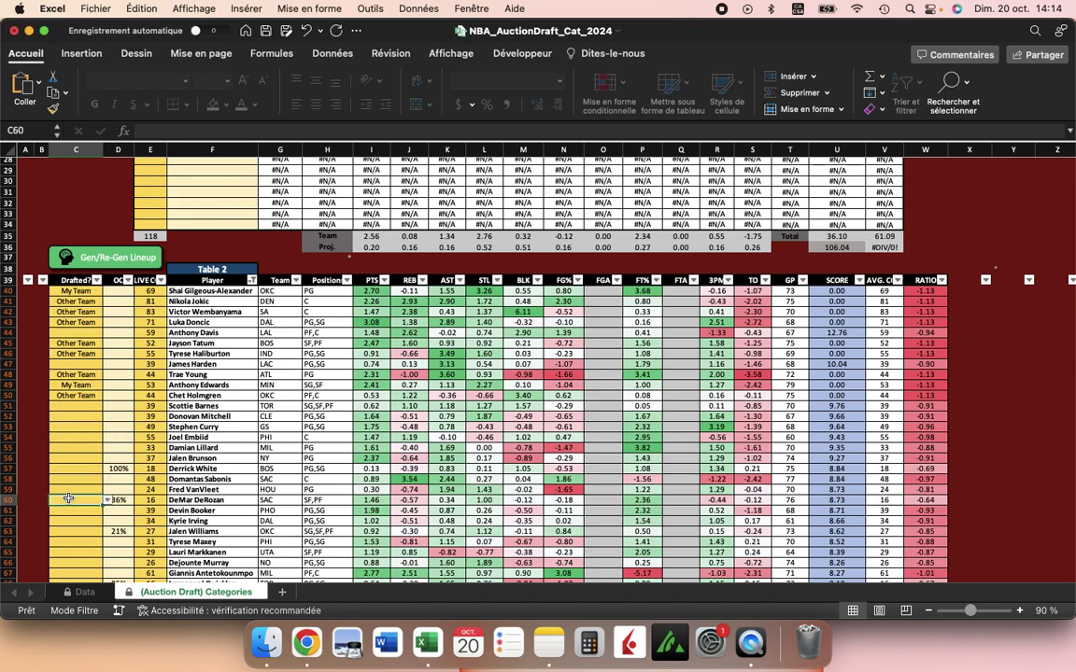
click(108, 502)
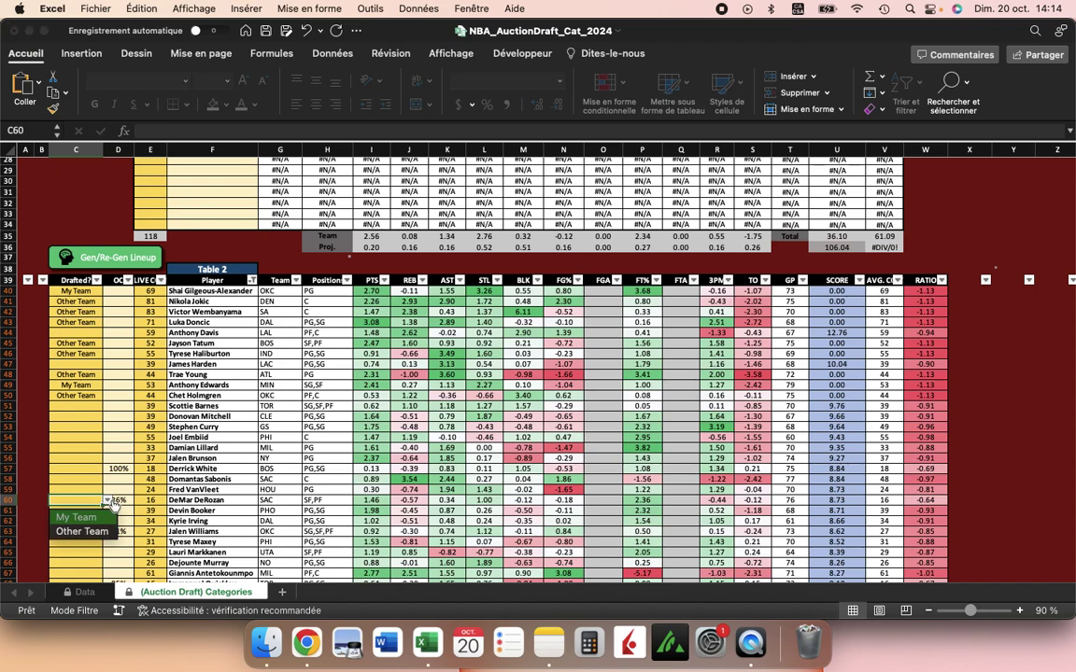
click(111, 503)
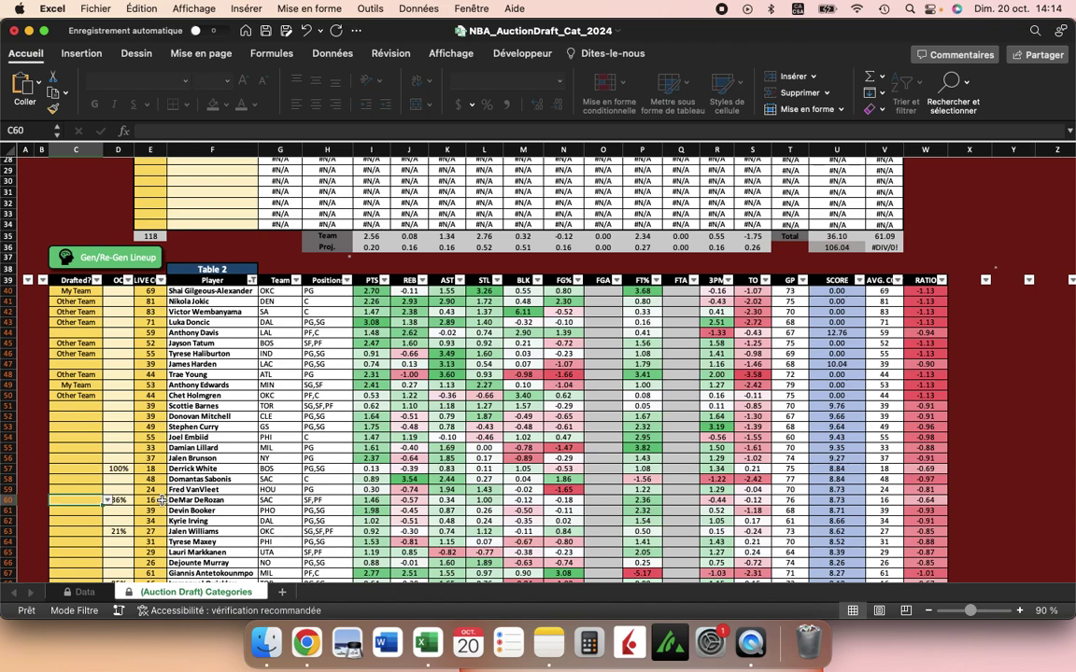
click(107, 502)
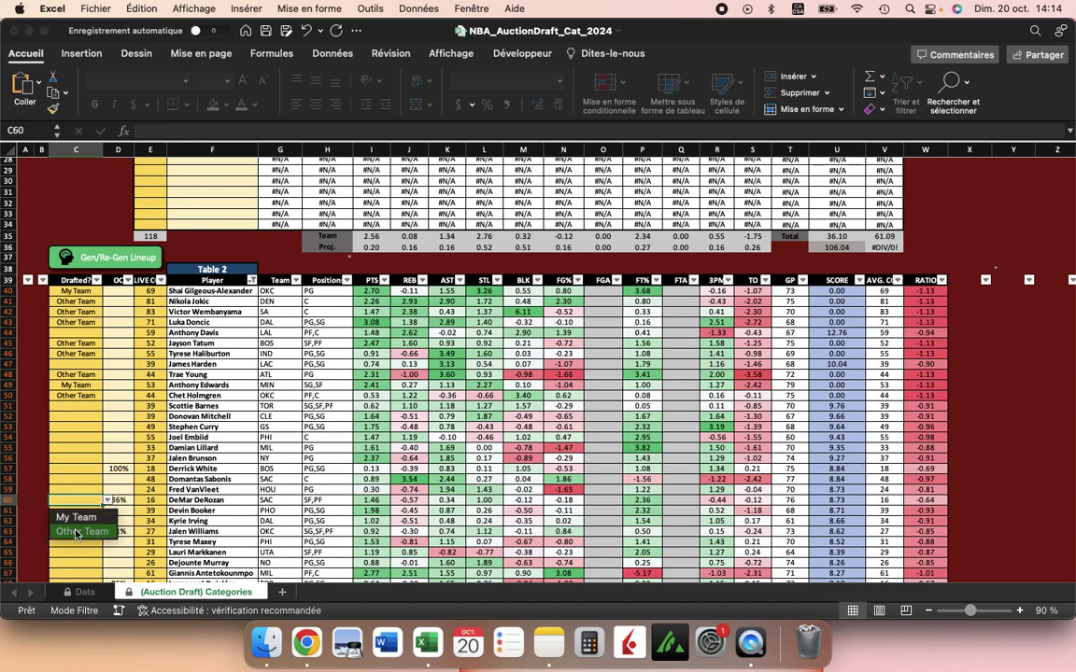
click(77, 533)
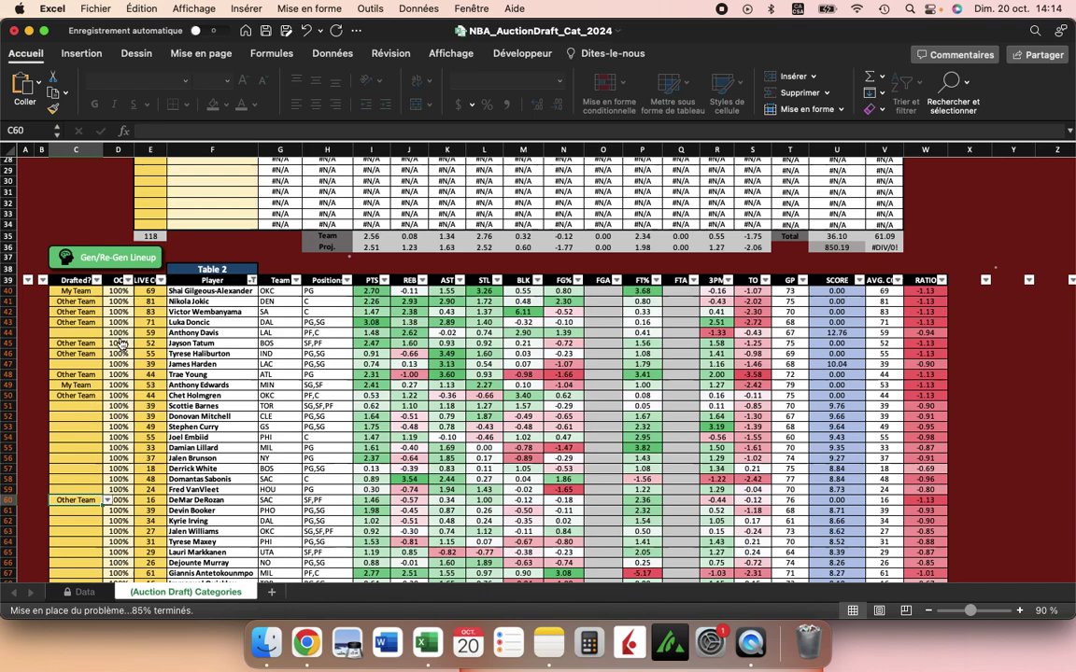
Set Derrick White's live cost in Table 2 to 22
click(122, 469)
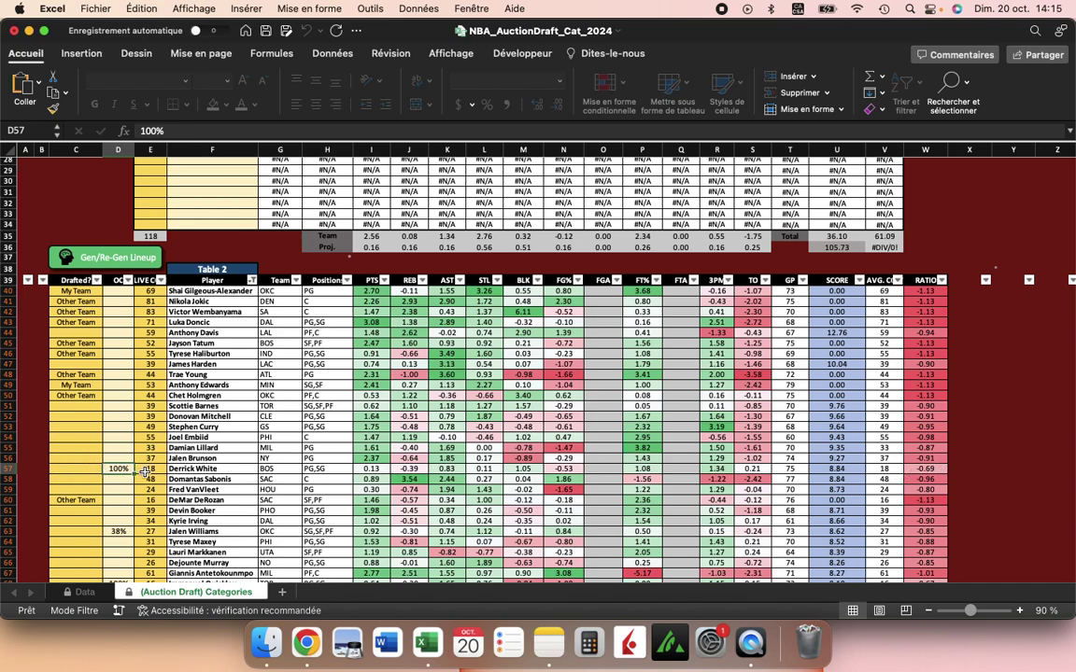
click(144, 471)
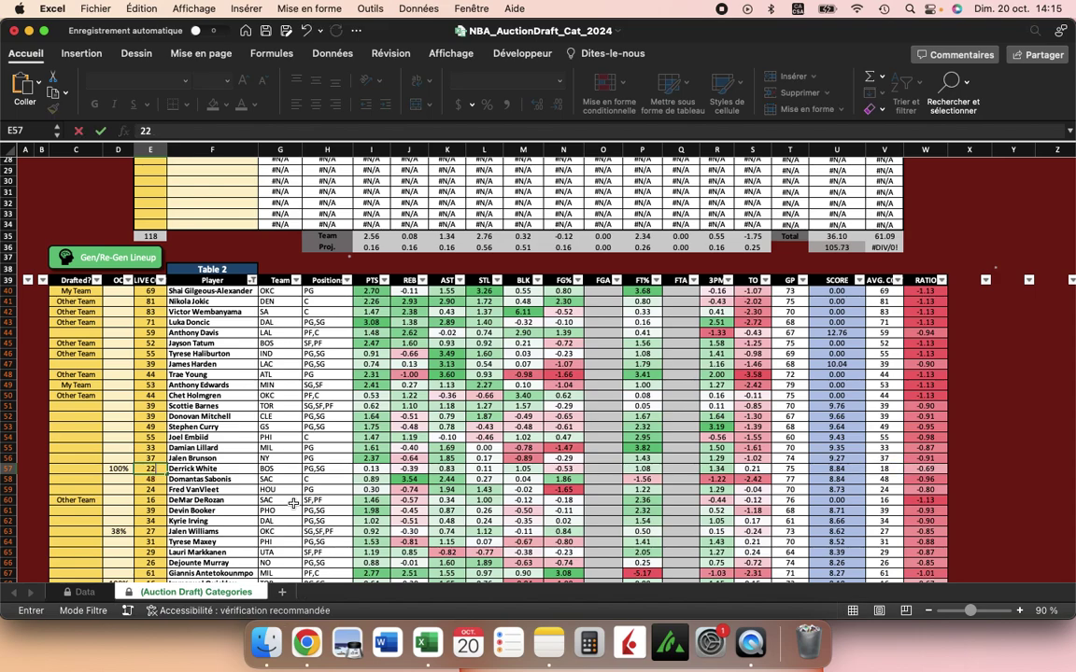
key(Return)
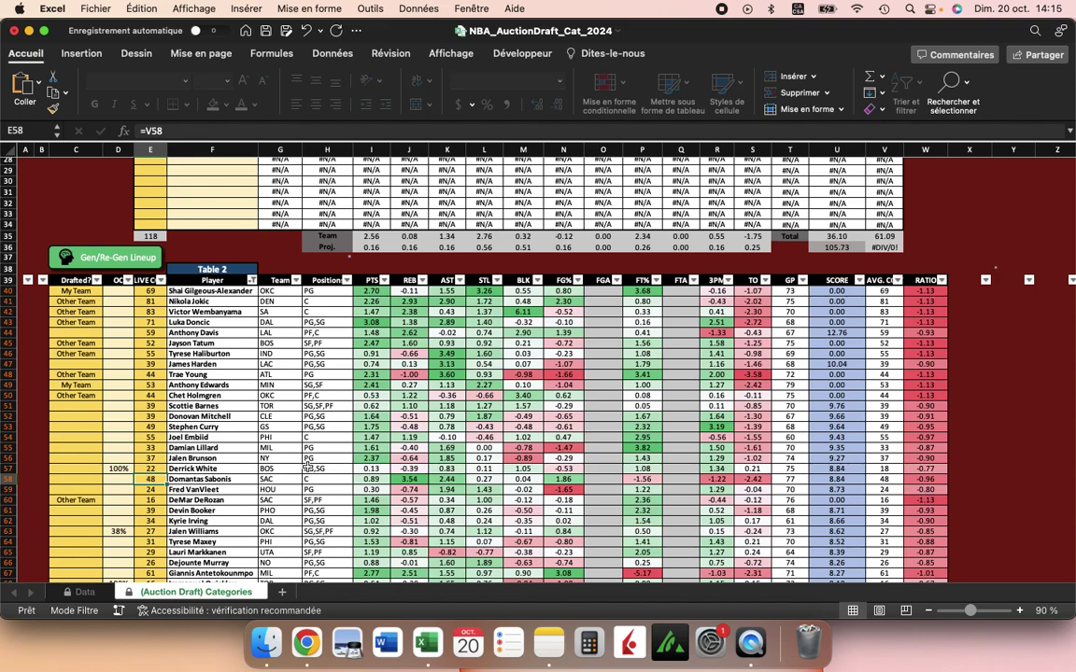
Set Derrick White's live cost in Table 2 back to 18
click(150, 469)
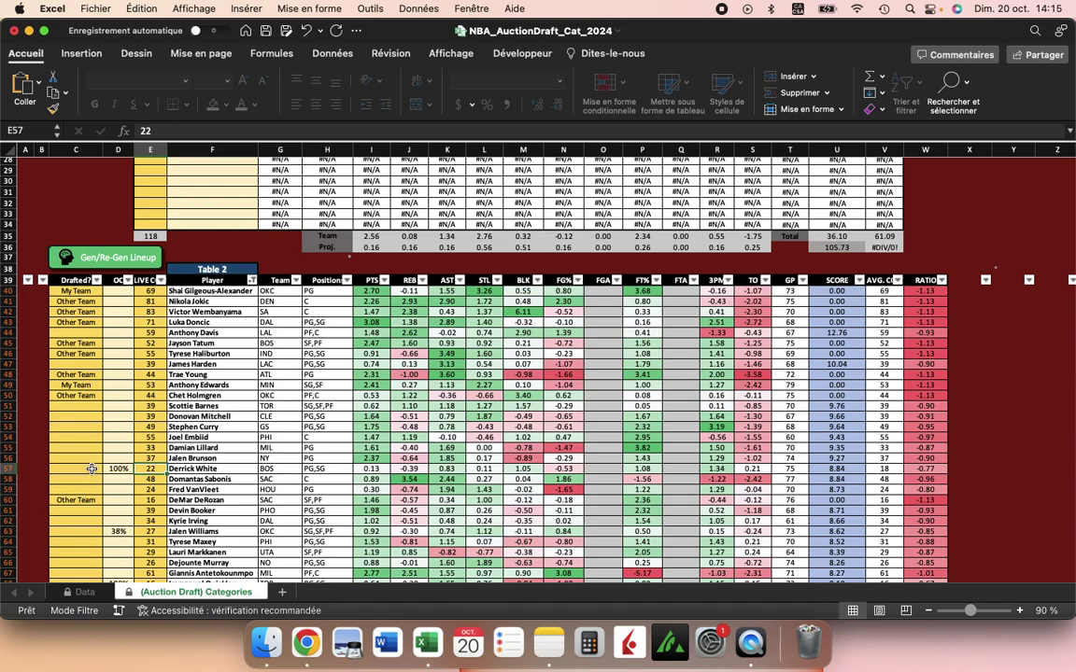
scroll(467, 307, up, 5)
scroll(465, 288, down, 4)
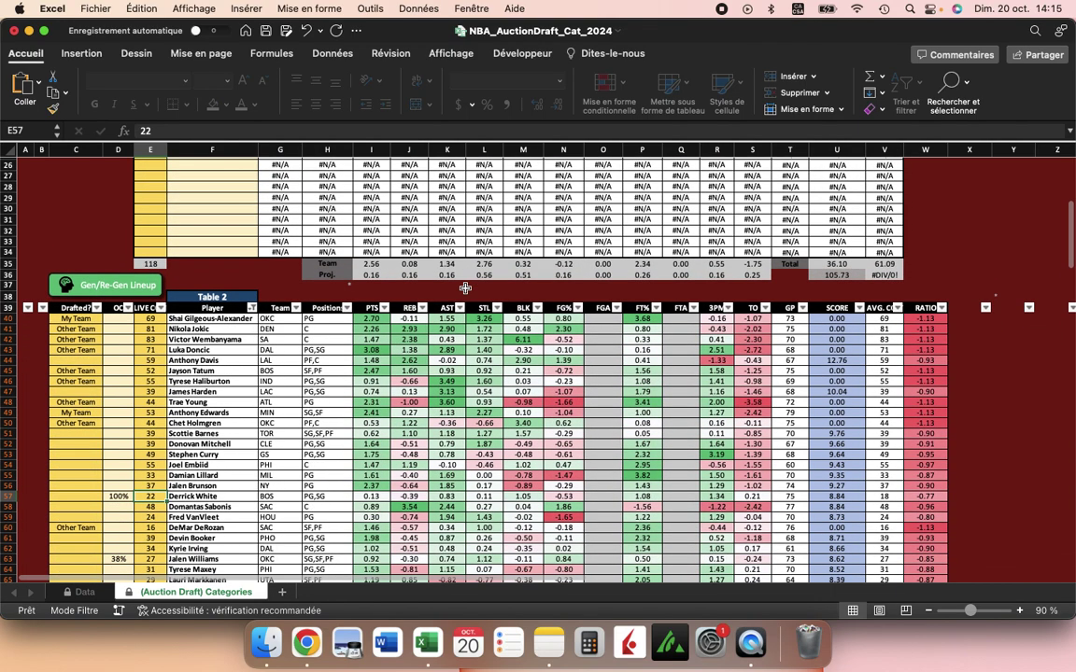
text(18)
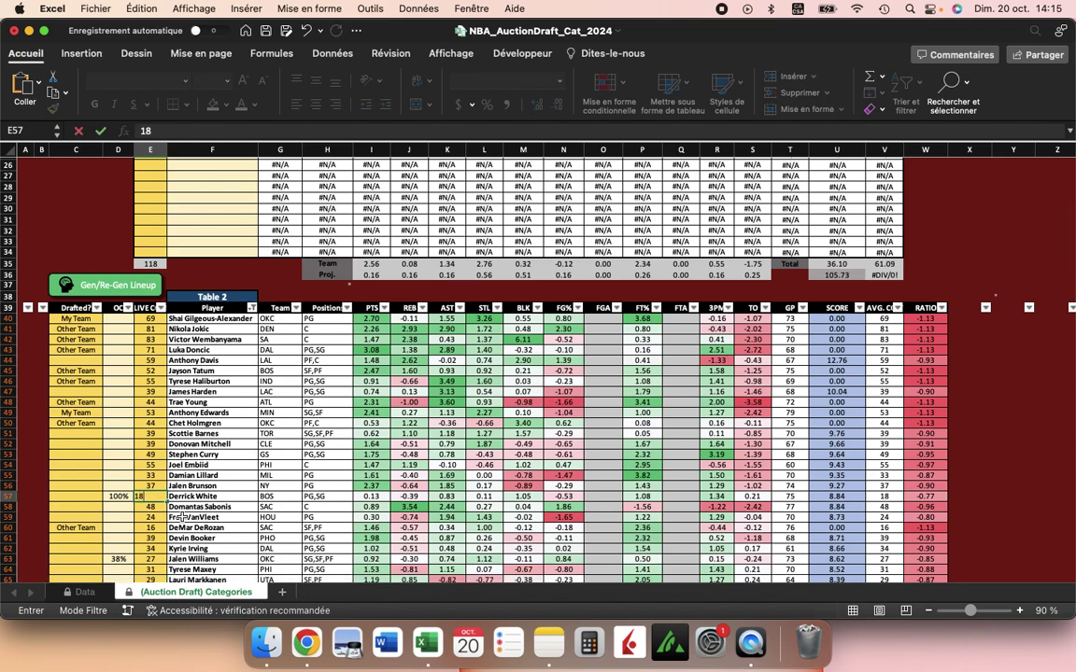
key(Return)
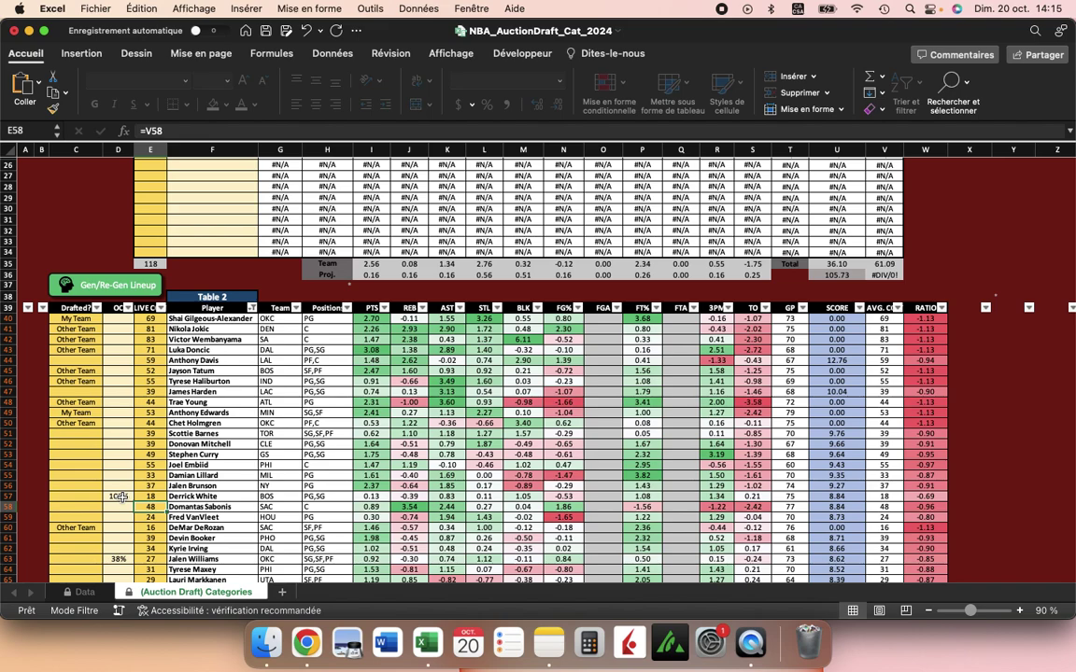
Mark Derrick White as drafted by My Team in Table 2
click(159, 497)
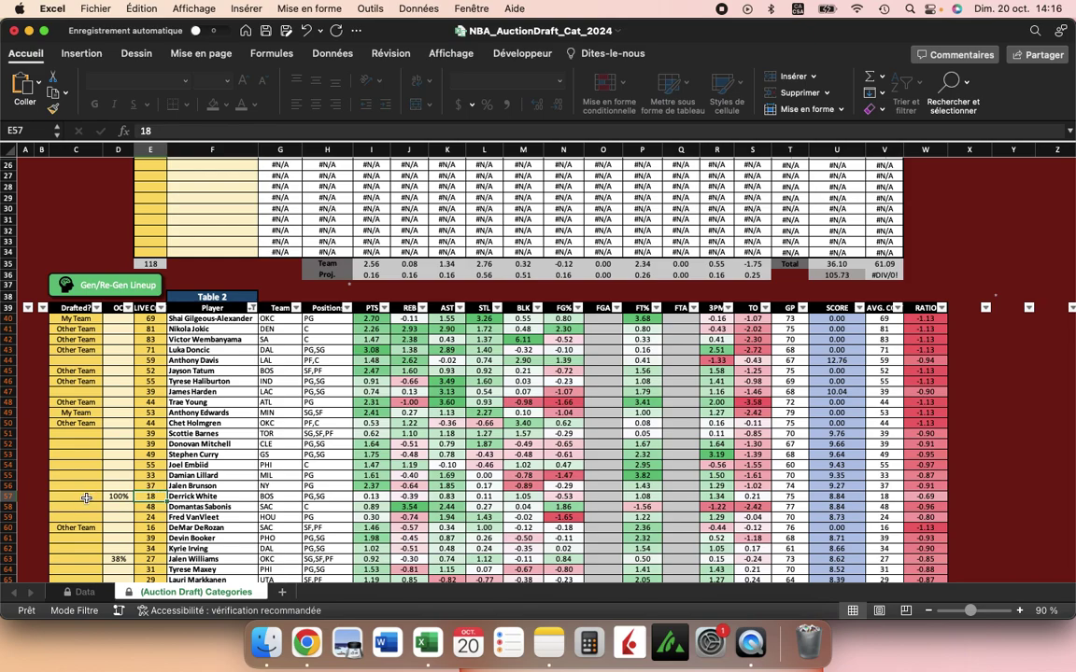
click(86, 498)
click(108, 497)
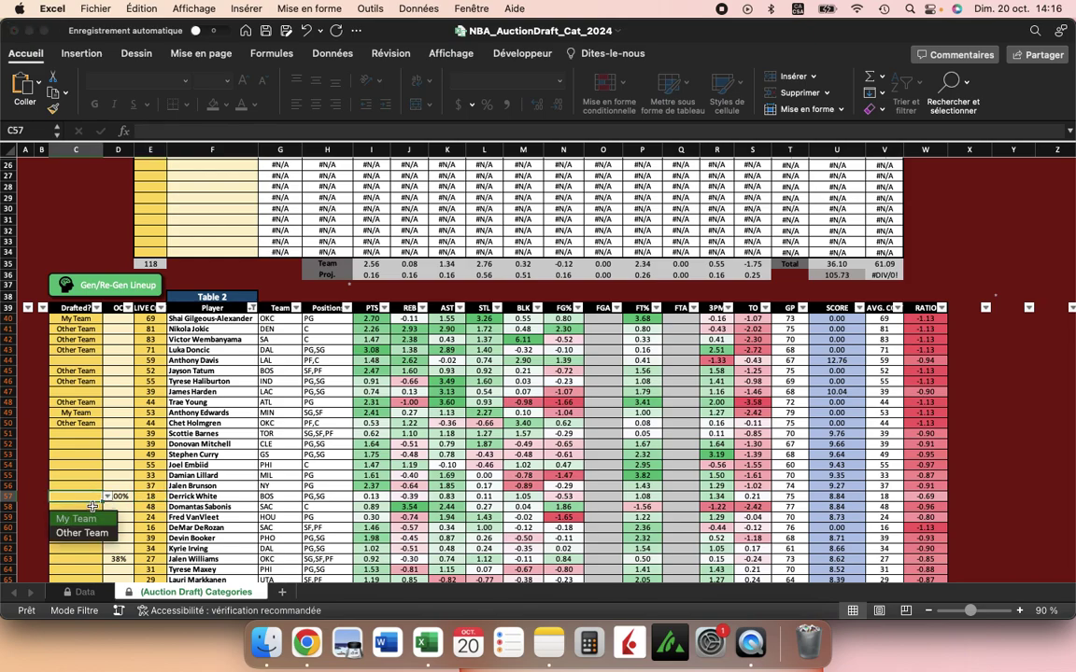
click(76, 519)
Enter 23 as the price paid for Derrick White in Table 1
scroll(84, 526, up, 3)
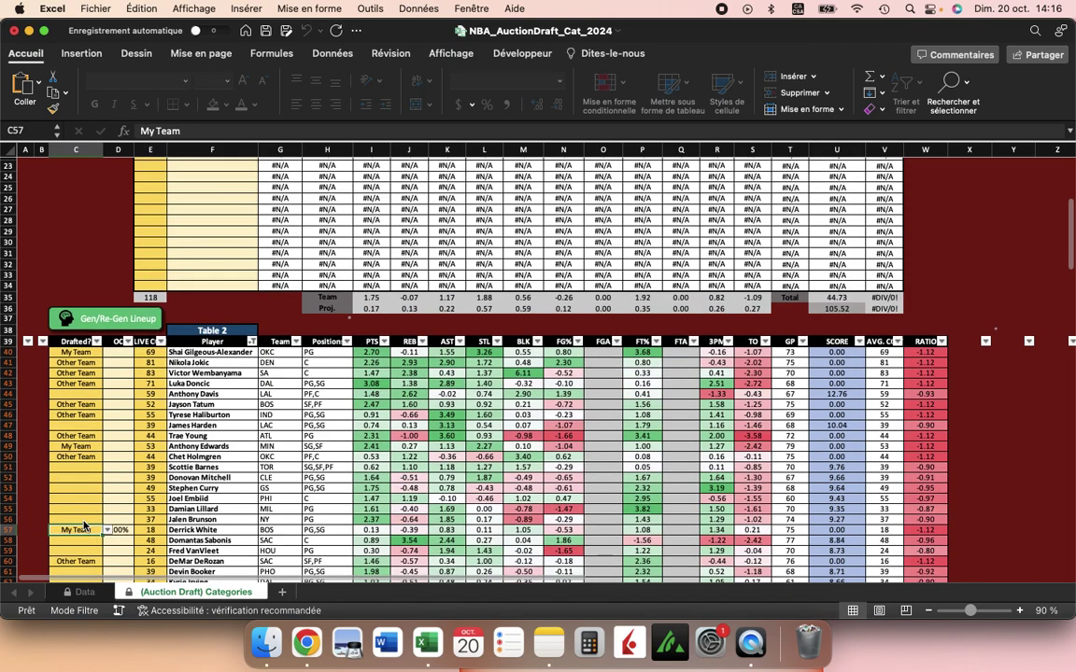
scroll(84, 527, up, 8)
click(153, 220)
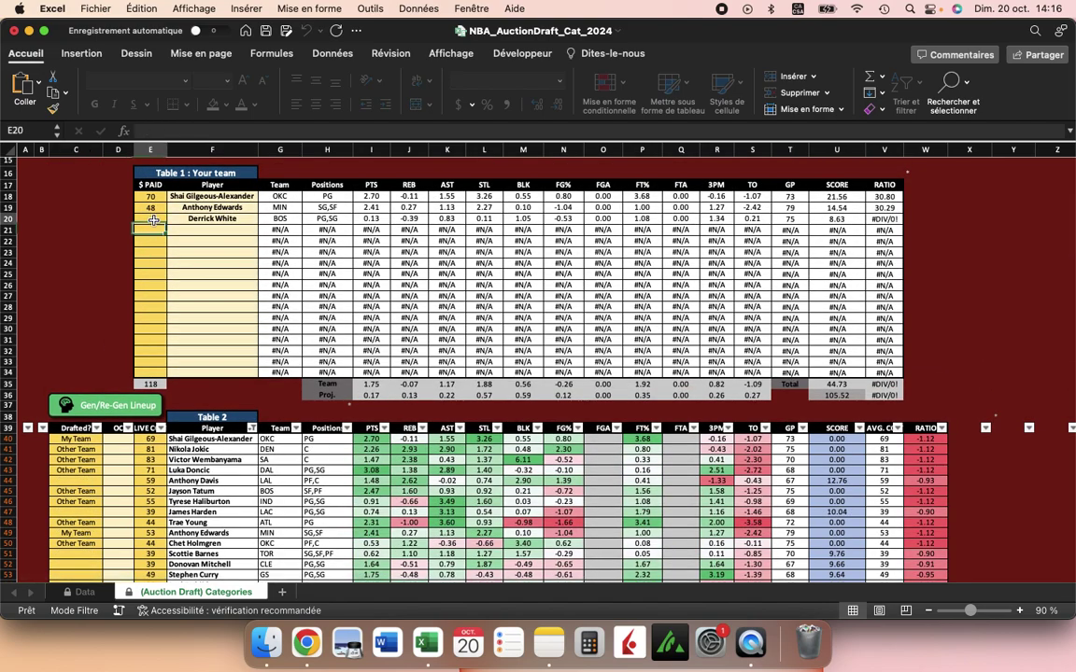
text(22)
key(Return)
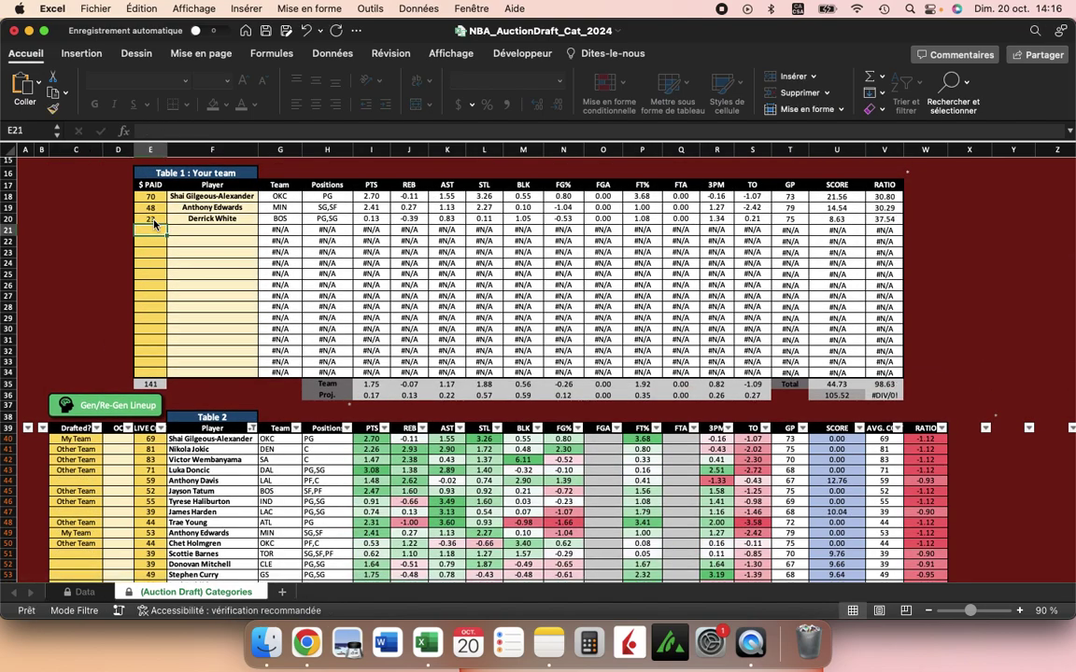
Regenerate the lineup with Derrick White's price included
scroll(150, 439, down, 7)
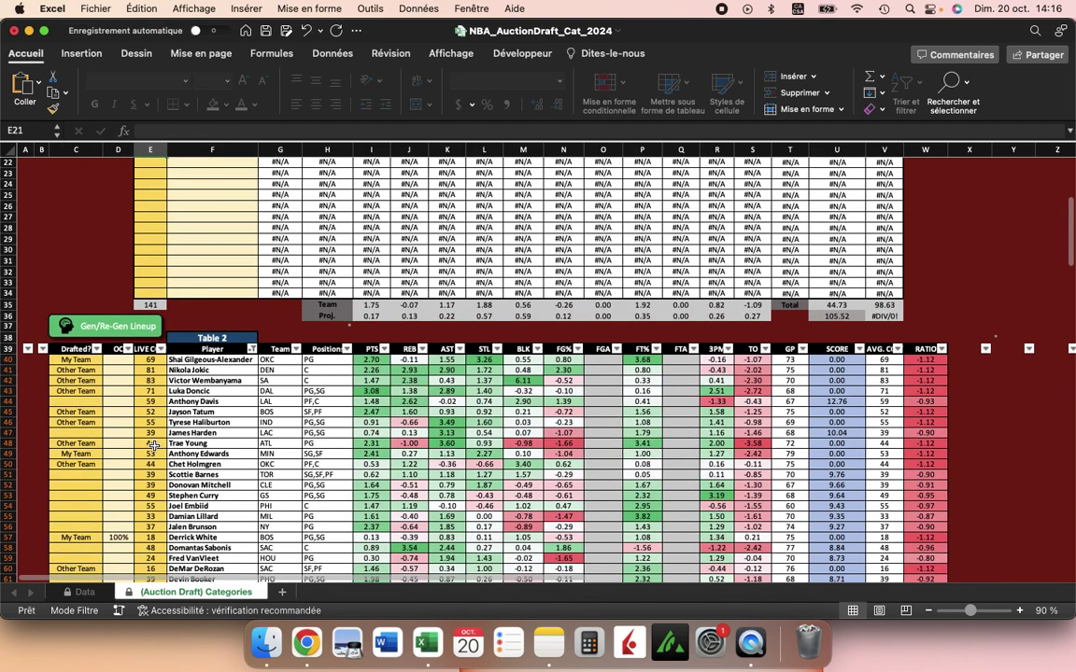
scroll(153, 446, down, 7)
scroll(153, 445, down, 10)
scroll(154, 446, up, 12)
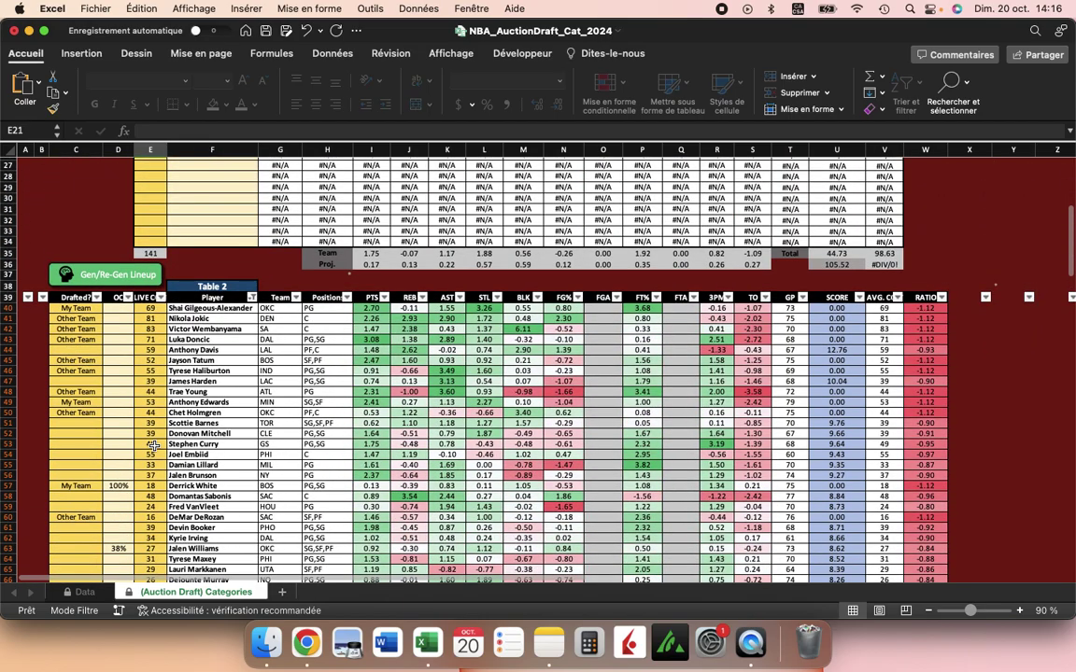
click(111, 280)
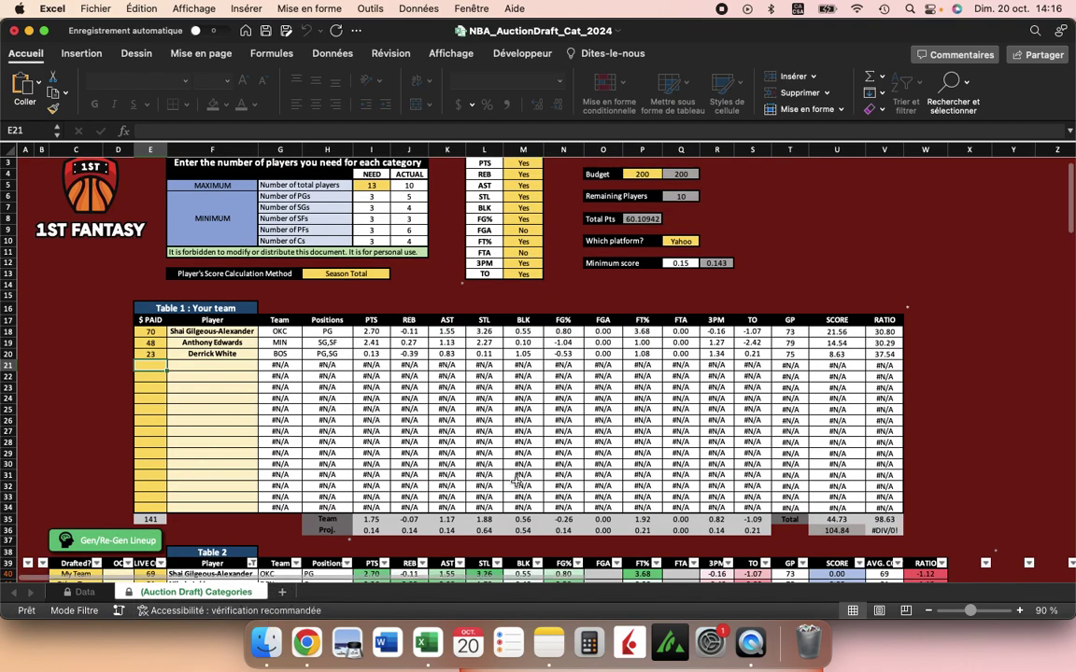
Examine the regenerated lineup's percentages down Table 2, including those for Michael Porter Jr. and Jalen Williams
scroll(516, 479, down, 10)
scroll(516, 479, down, 4)
scroll(517, 479, up, 3)
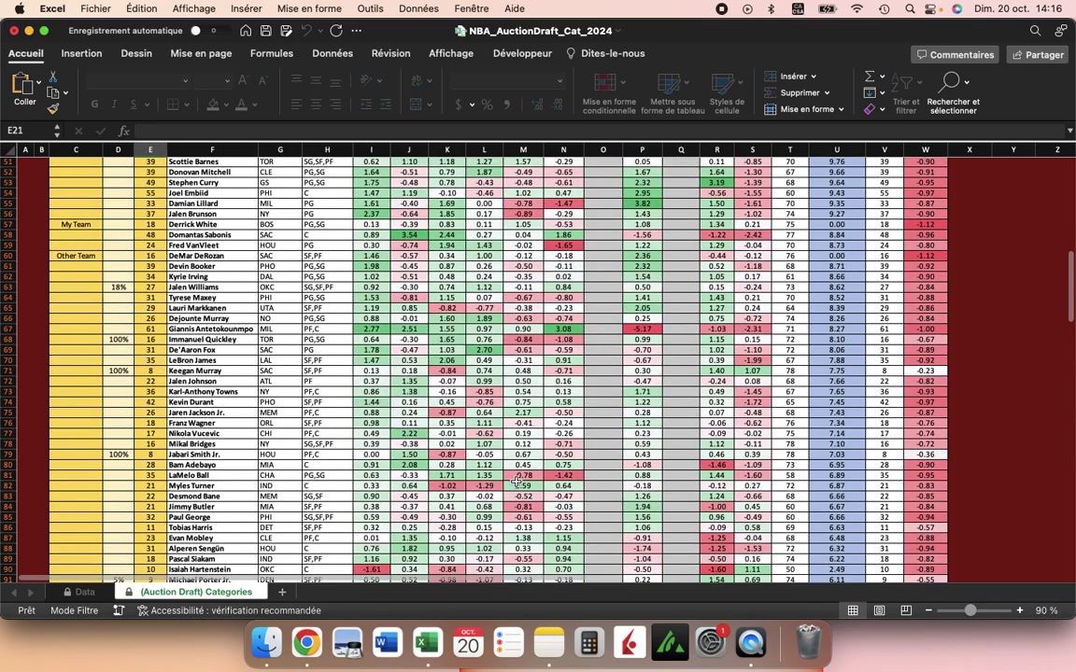
scroll(162, 304, up, 2)
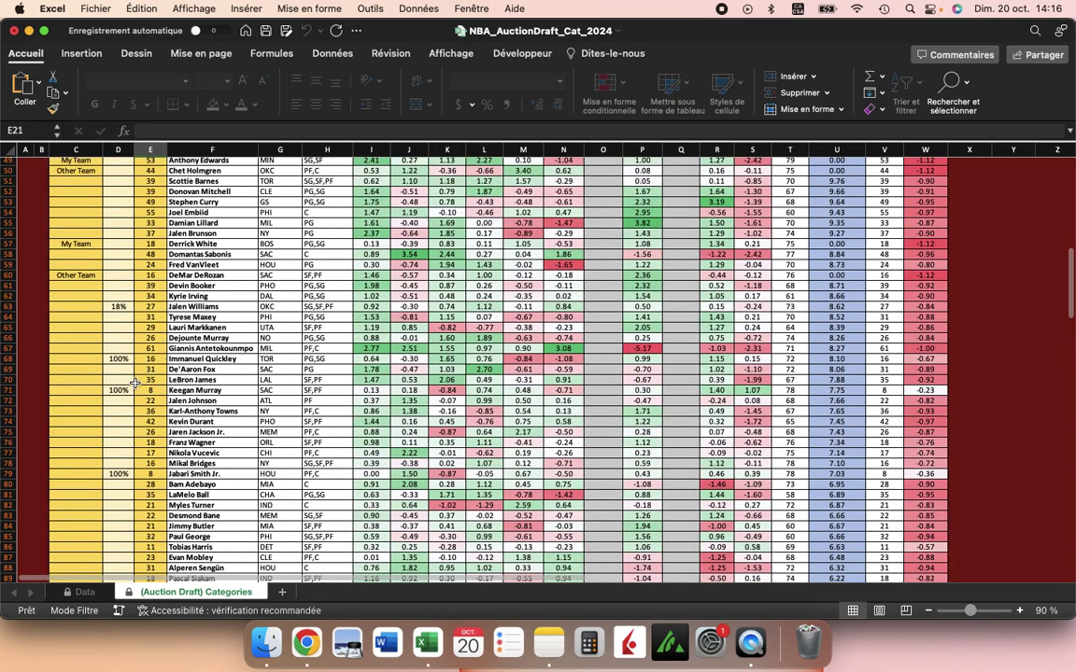
scroll(135, 307, up, 5)
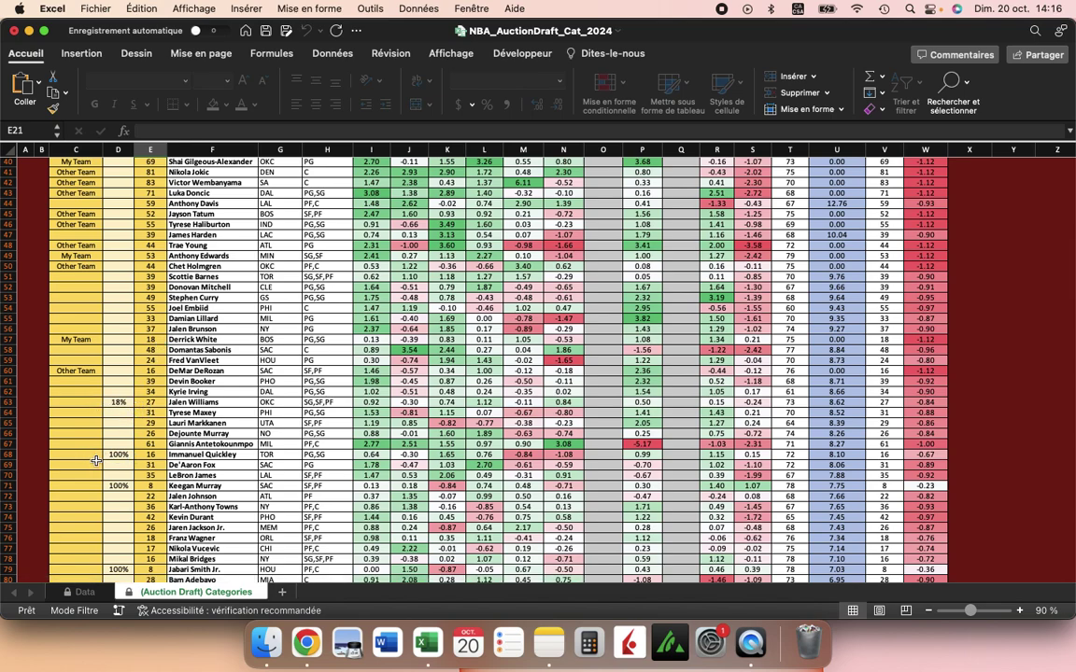
scroll(96, 460, down, 7)
scroll(96, 461, down, 3)
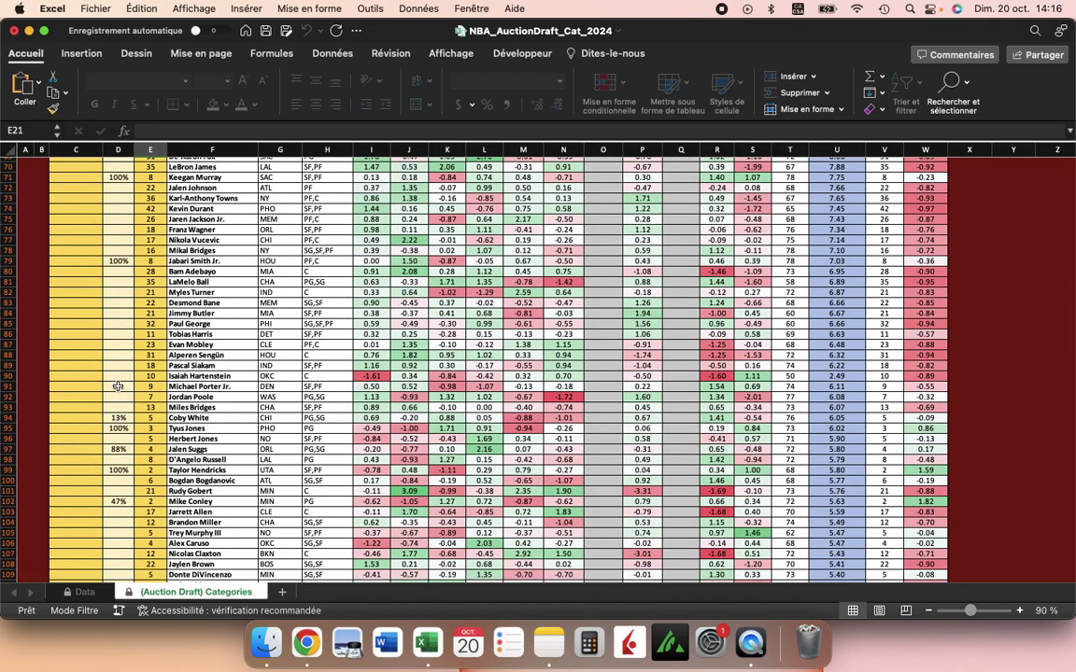
click(118, 385)
scroll(105, 348, up, 4)
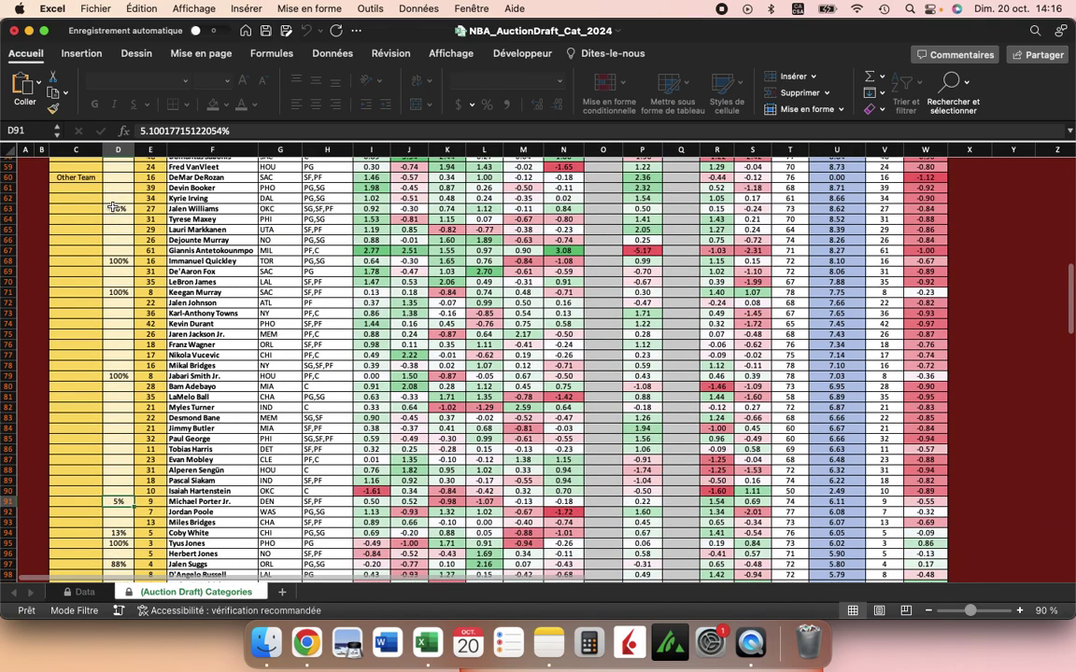
click(116, 208)
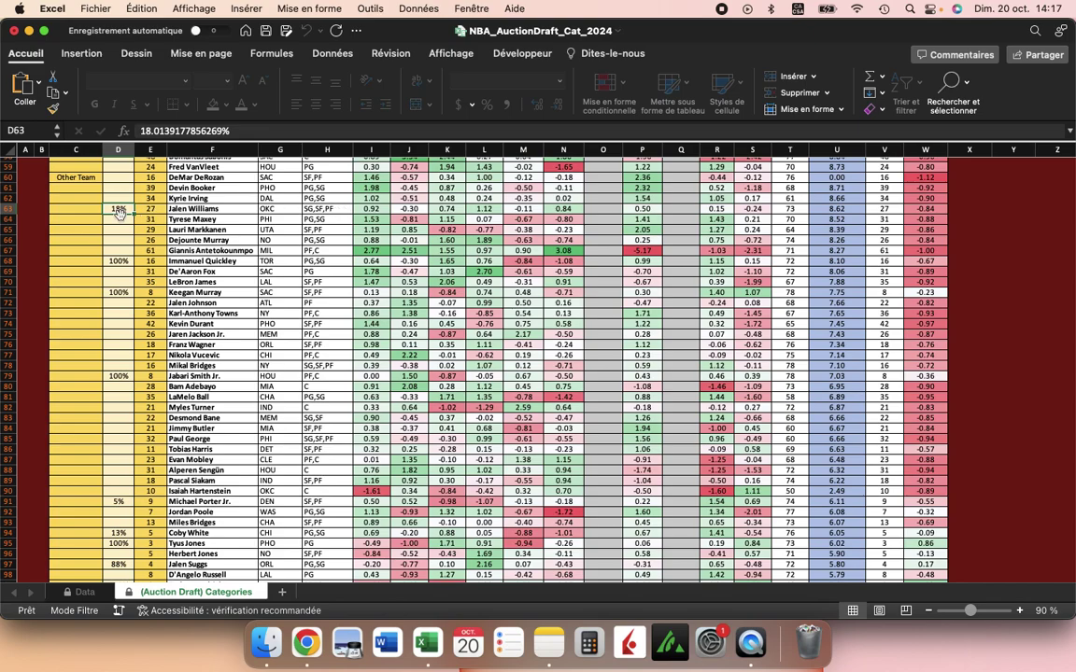
Review the remaining suggested players in Table 2 and check the draft status and live cost of Anthony Davis
click(68, 261)
scroll(67, 262, down, 10)
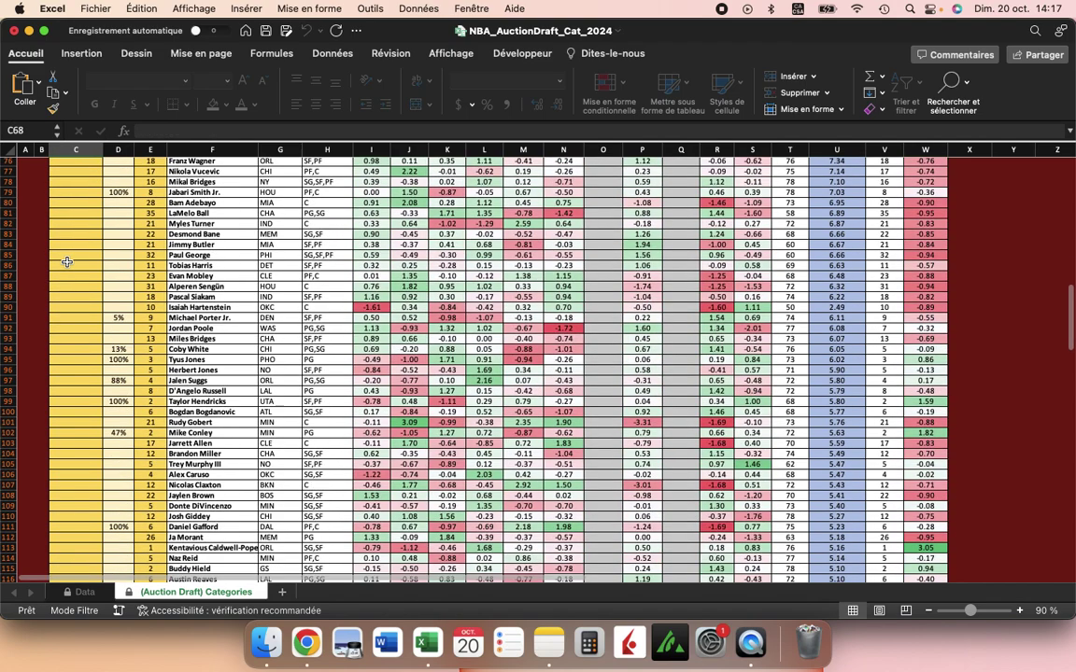
scroll(68, 261, up, 13)
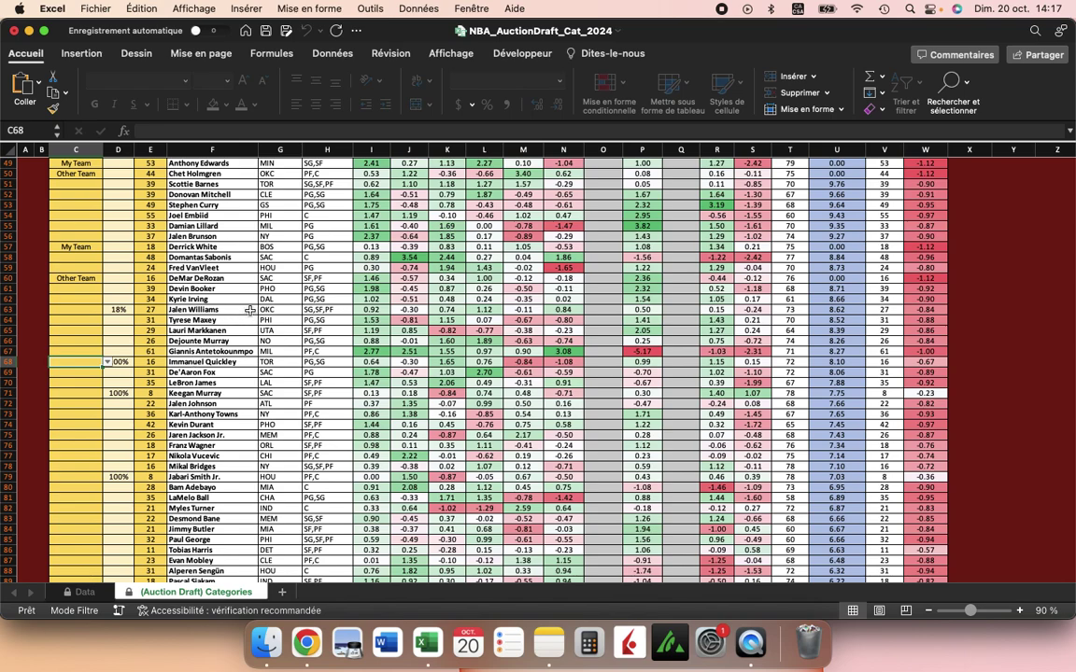
scroll(80, 266, up, 5)
click(80, 265)
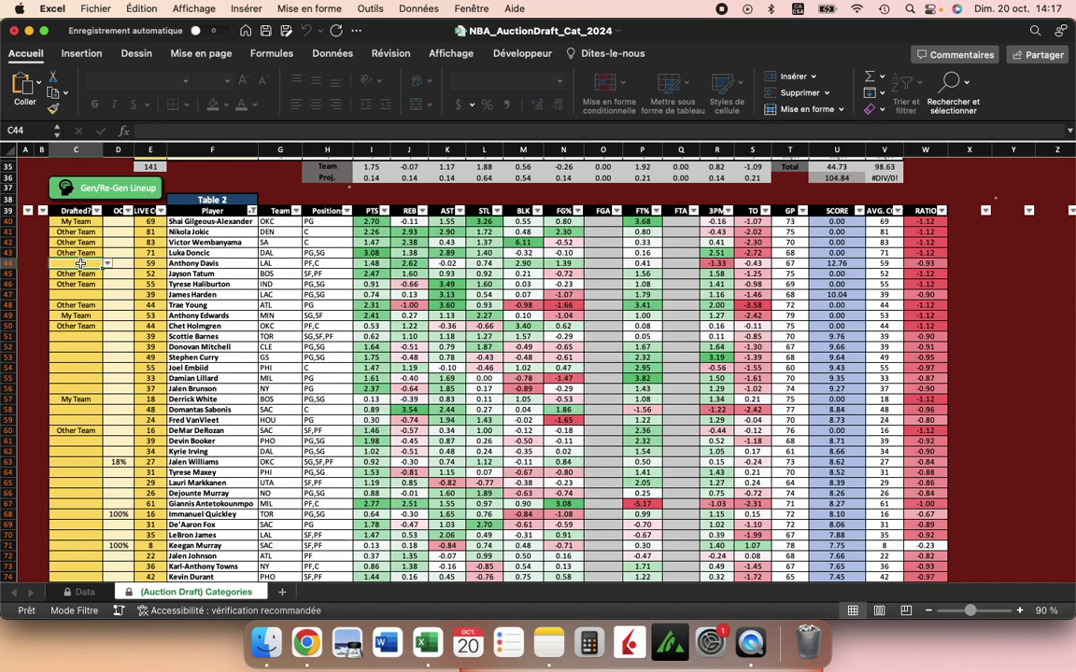
click(145, 266)
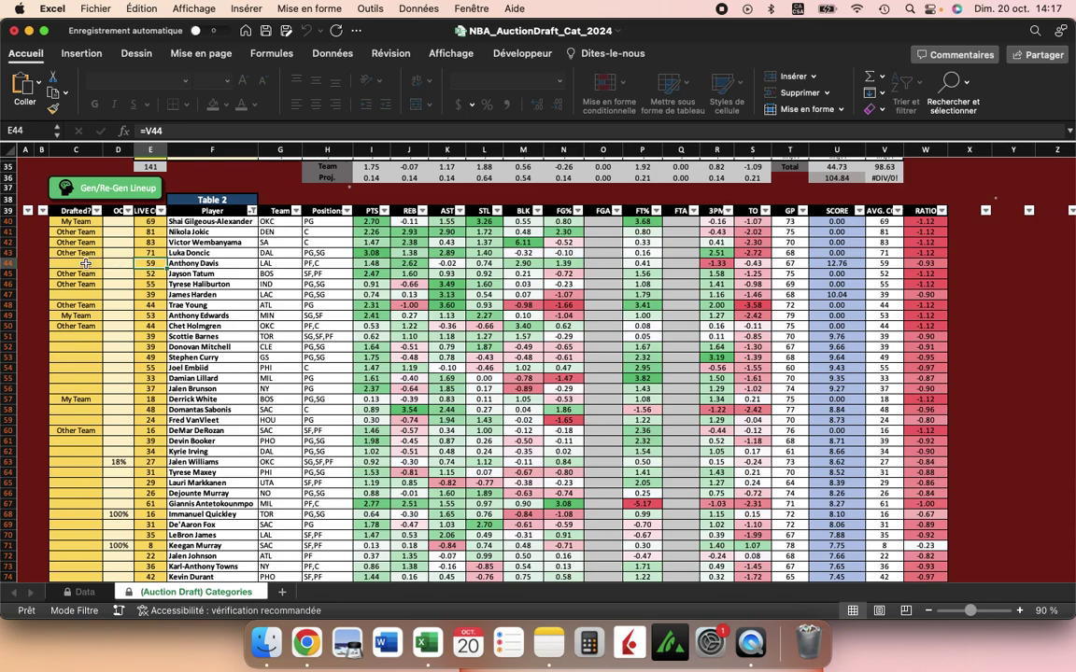
scroll(137, 446, down, 5)
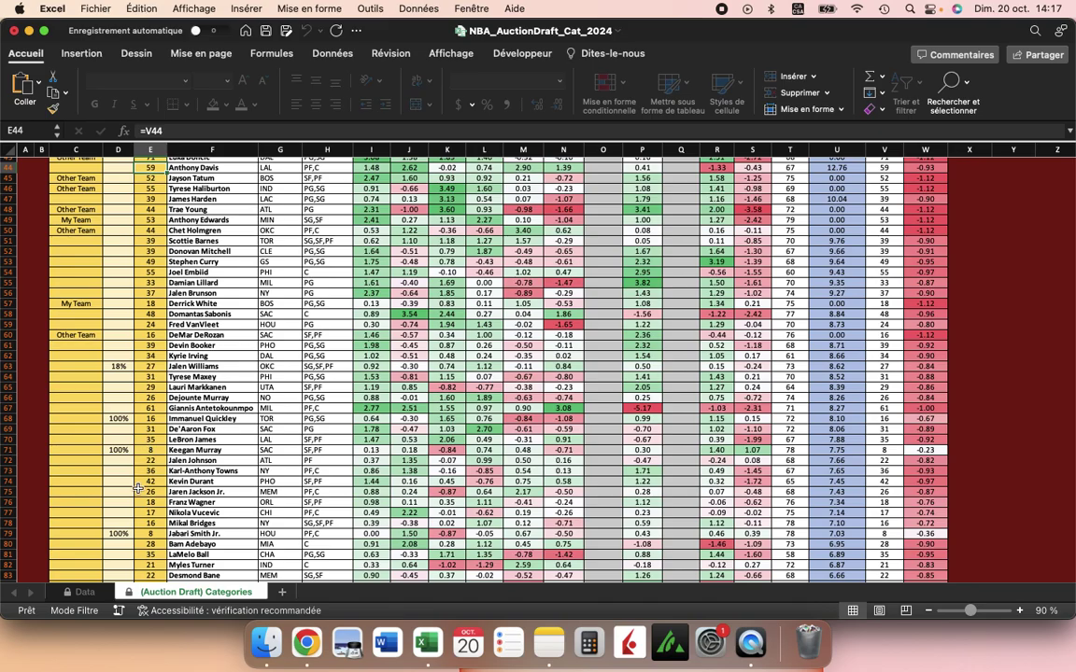
scroll(138, 535, down, 15)
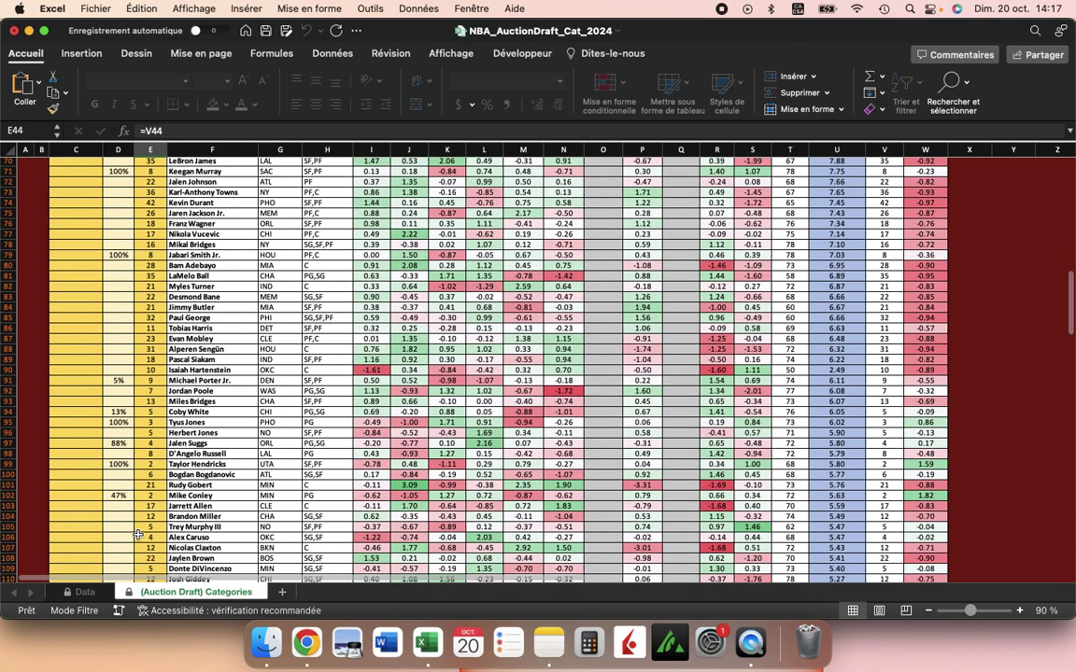
Examine the percentages and live costs of suggested players in Table 2, including Keegan Murray, Immanuel Quickley and Jabari Smith Jr
scroll(178, 247, up, 5)
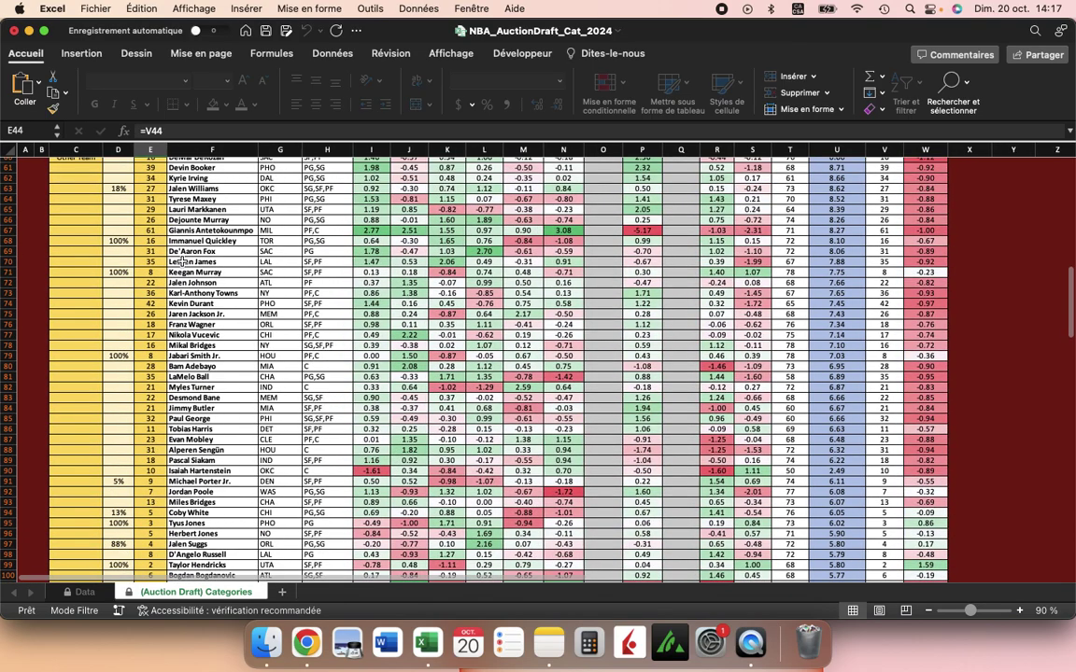
click(159, 271)
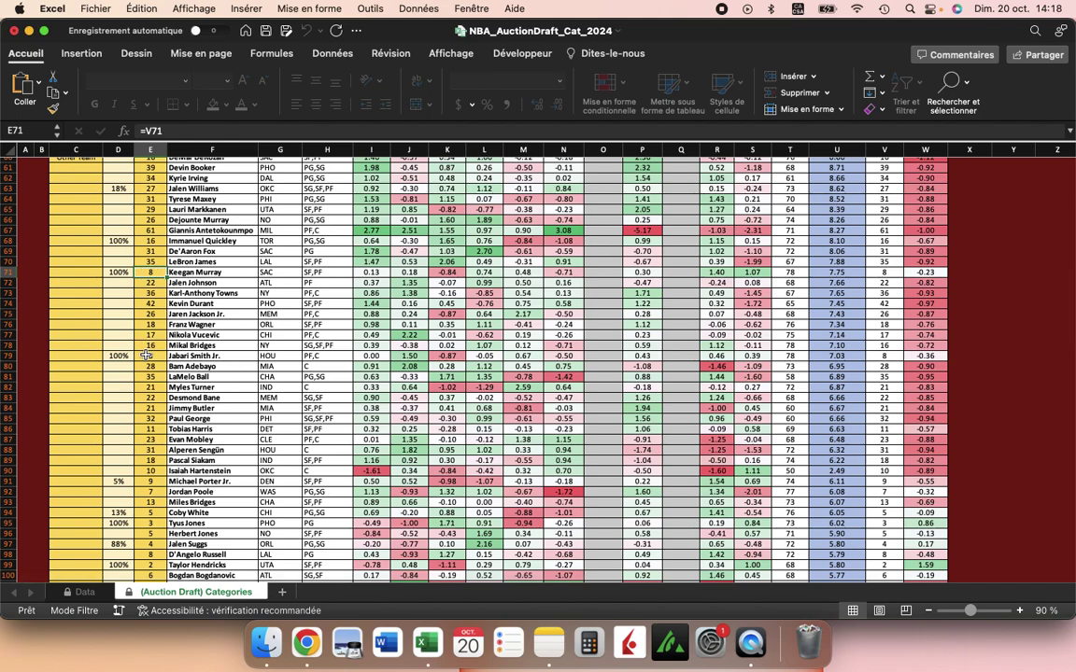
click(149, 241)
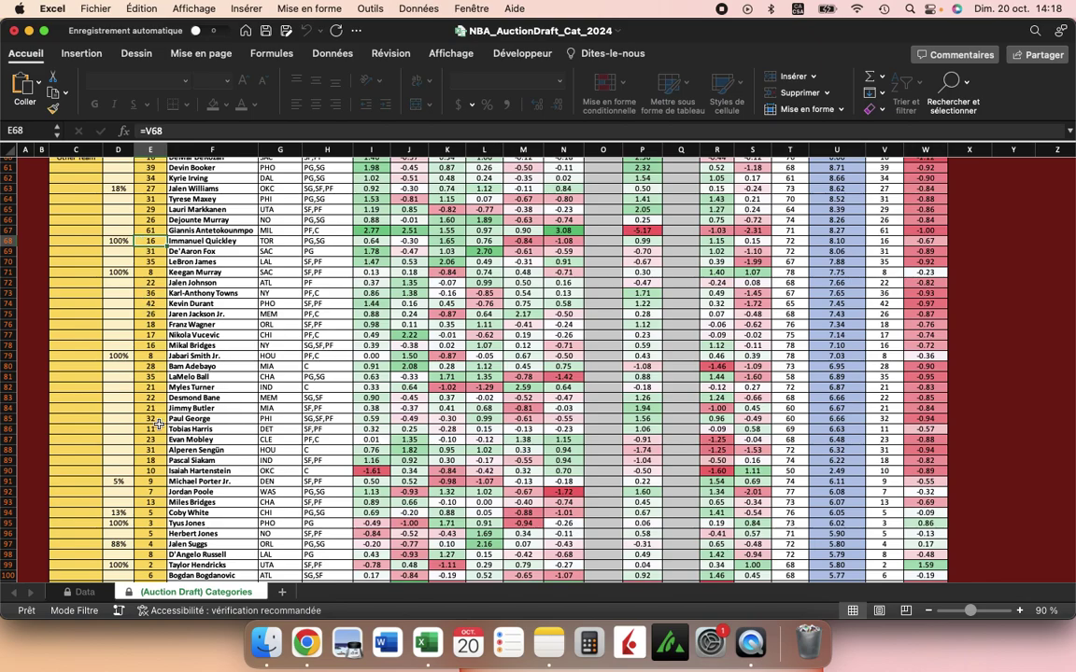
scroll(144, 383, down, 3)
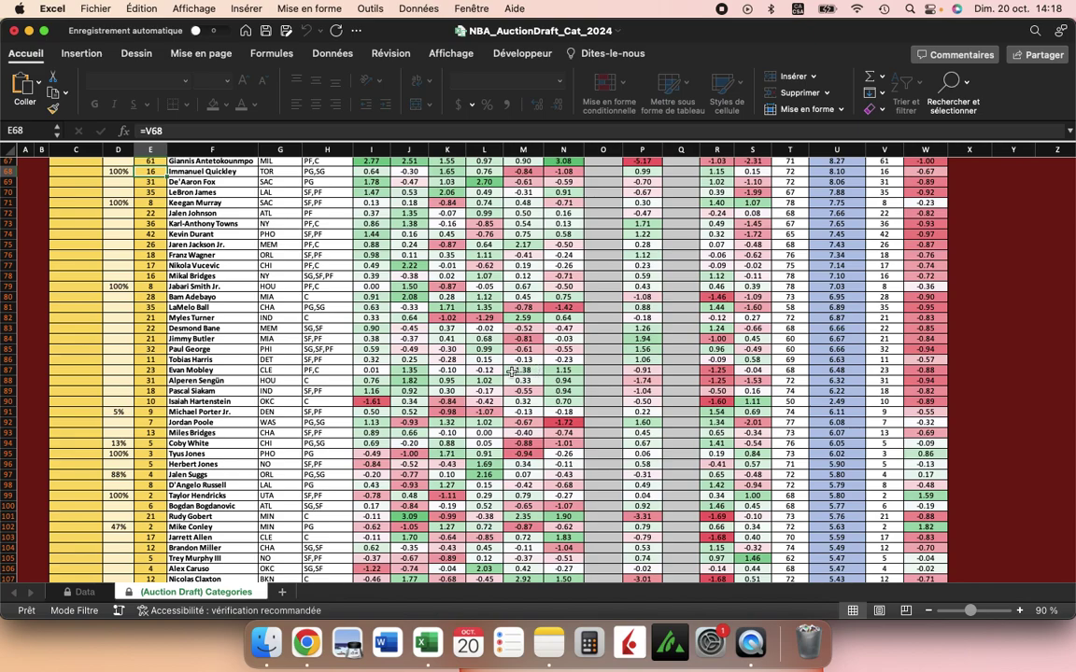
scroll(308, 333, up, 5)
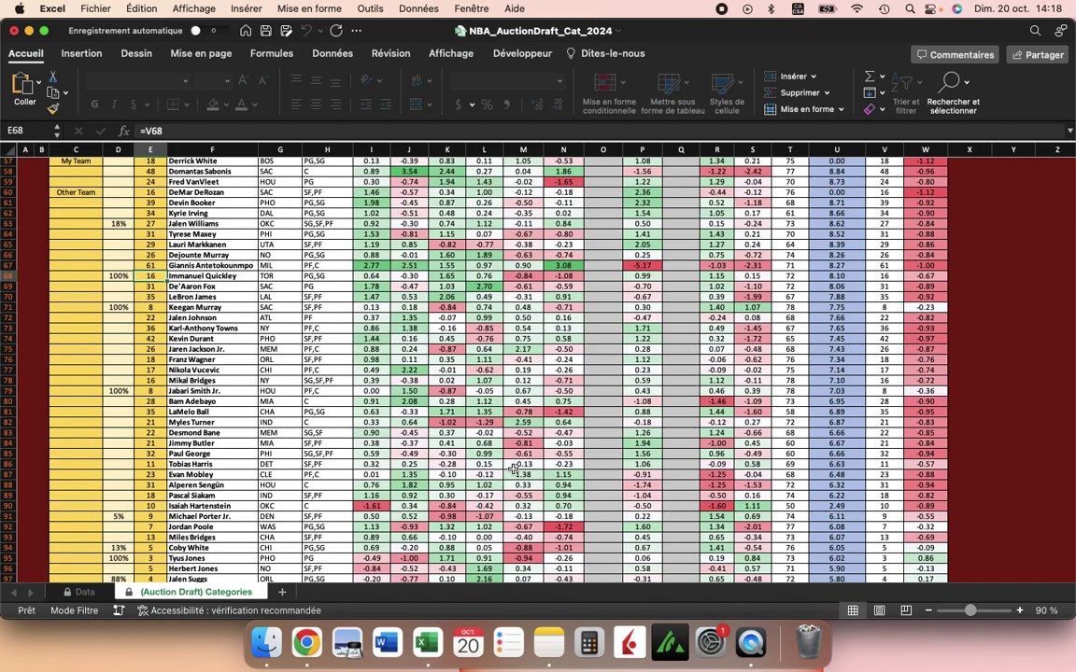
scroll(128, 409, up, 2)
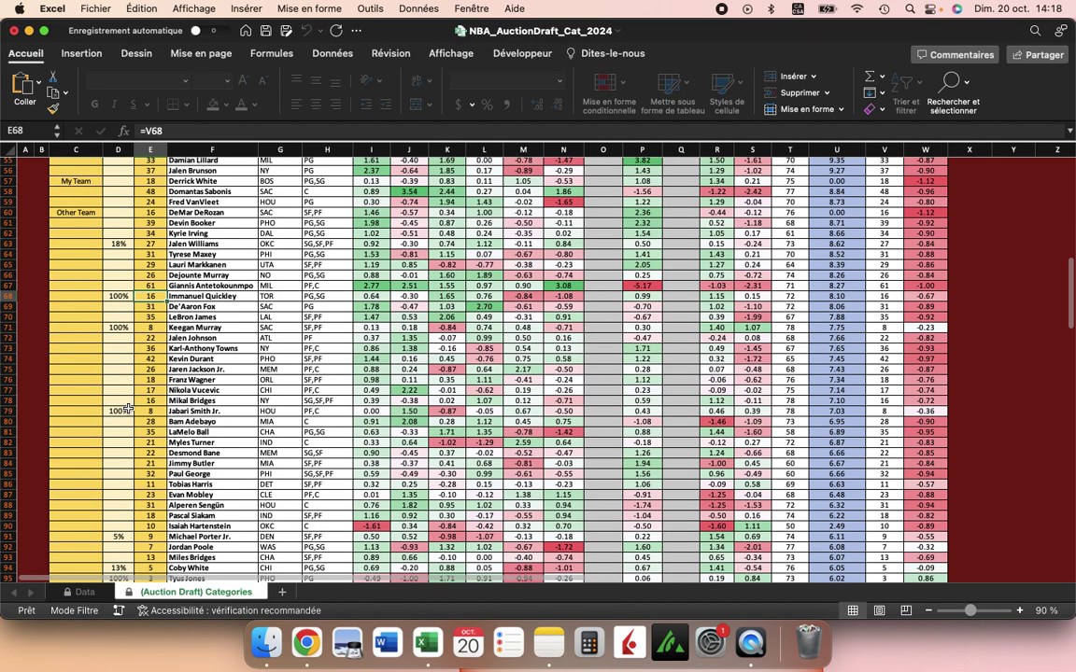
click(121, 381)
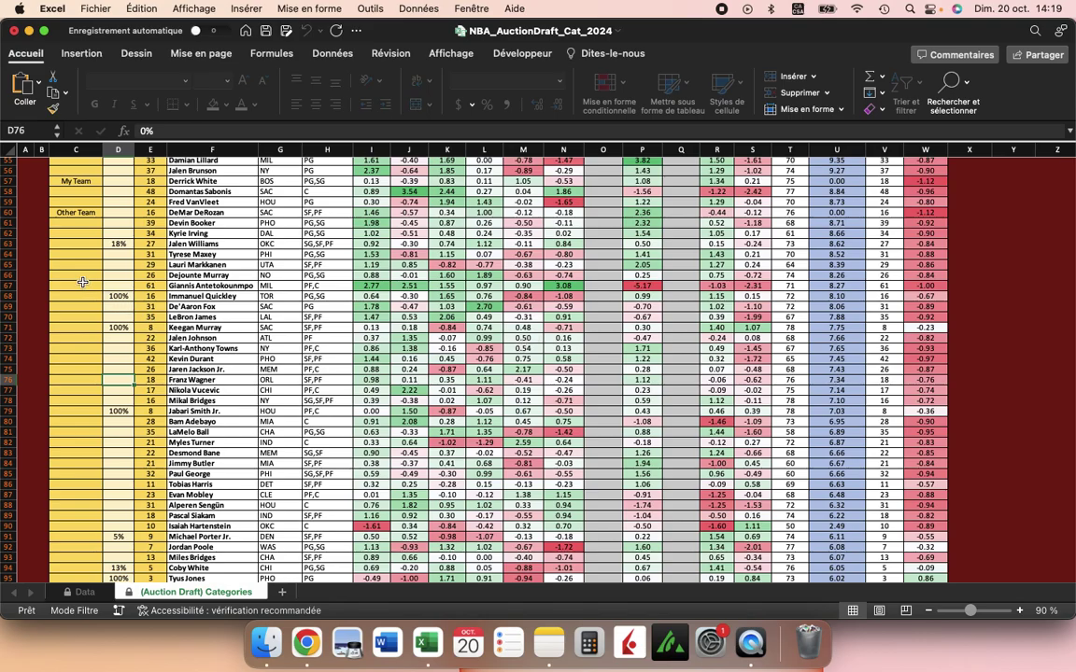
Compare the roster requirements, budget and Table 1 team totals with the players suggested in Table 2
scroll(82, 282, up, 15)
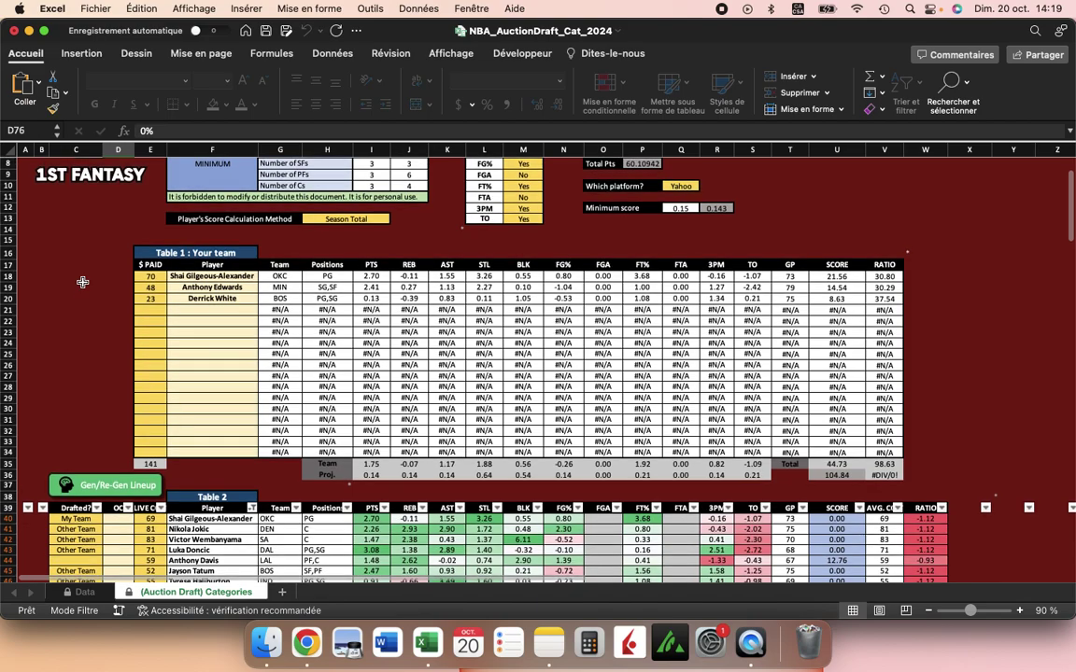
scroll(83, 282, up, 3)
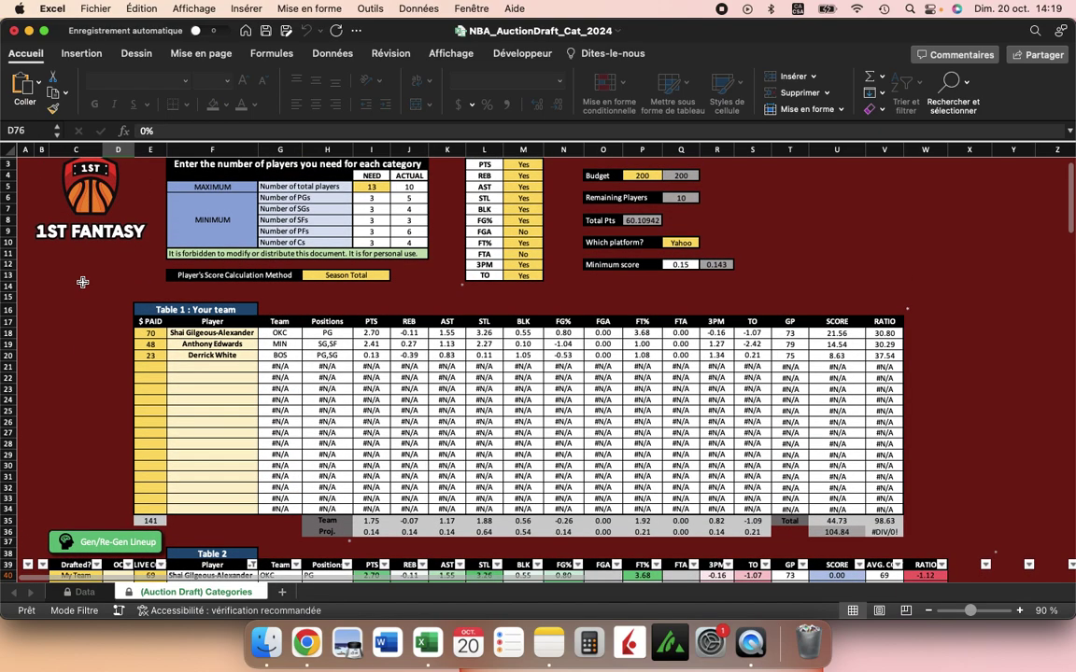
scroll(82, 282, up, 1)
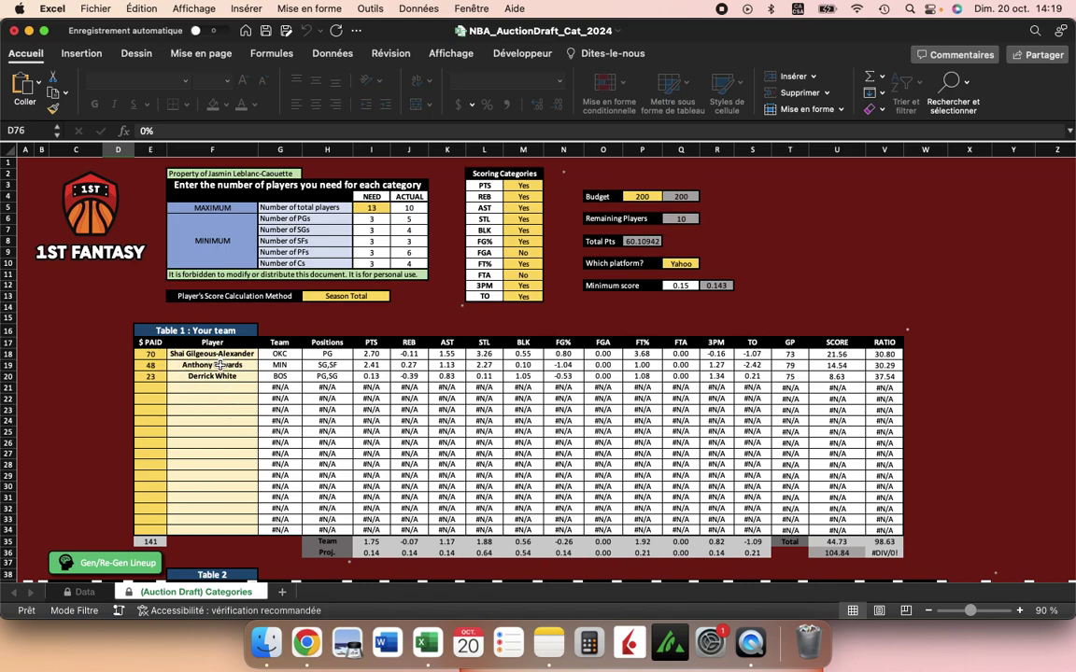
scroll(227, 377, down, 15)
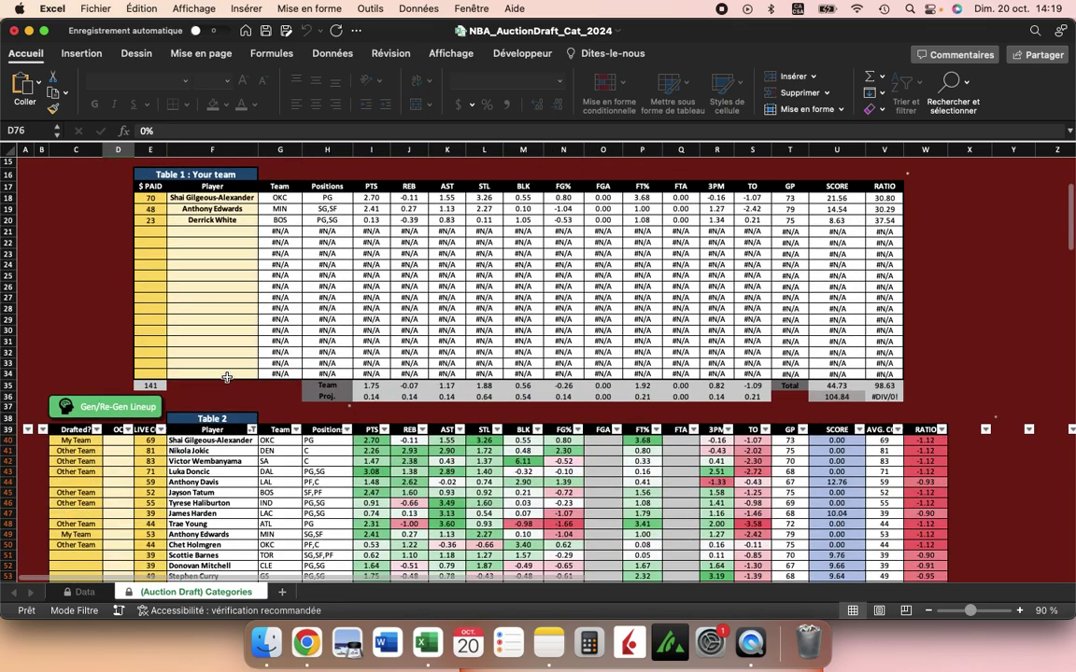
scroll(157, 519, up, 15)
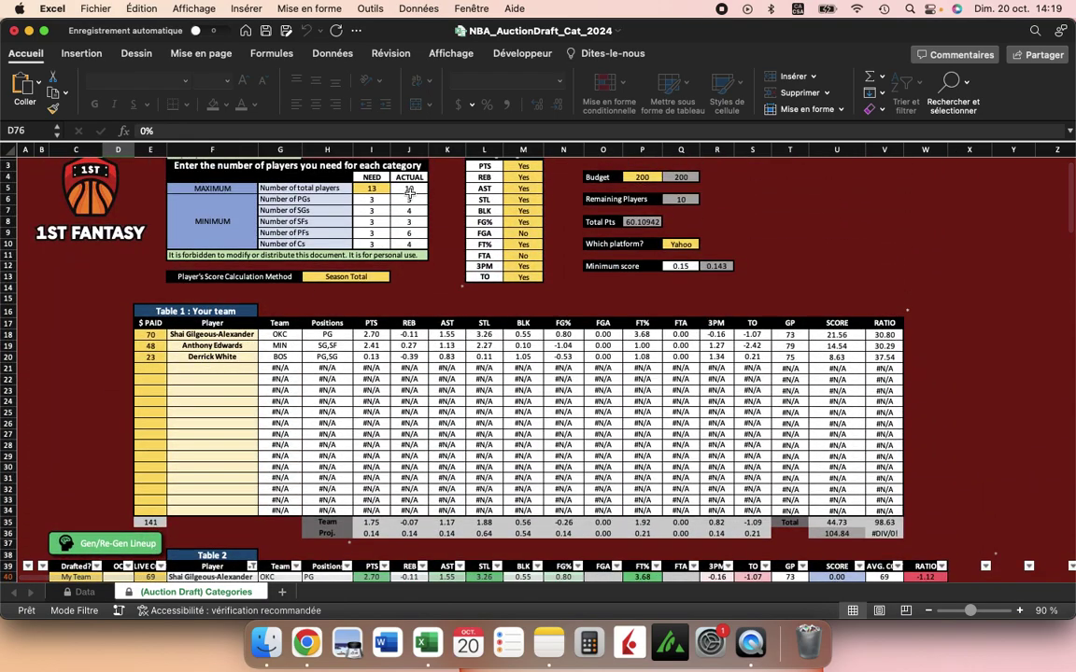
scroll(234, 449, down, 7)
scroll(258, 501, down, 10)
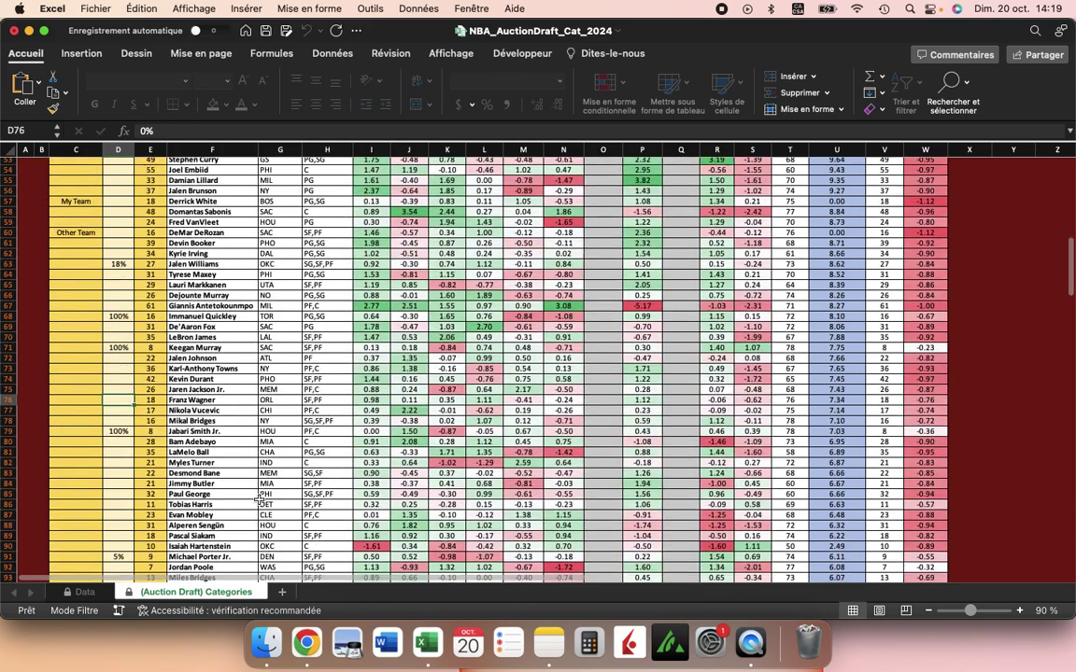
scroll(245, 460, up, 12)
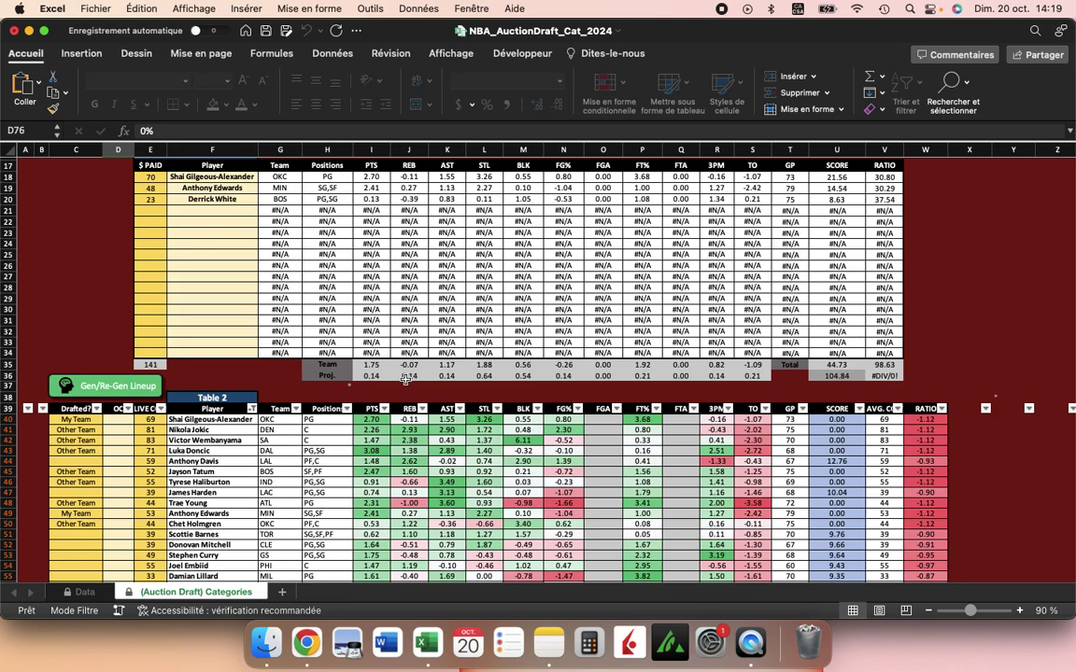
scroll(749, 376, up, 2)
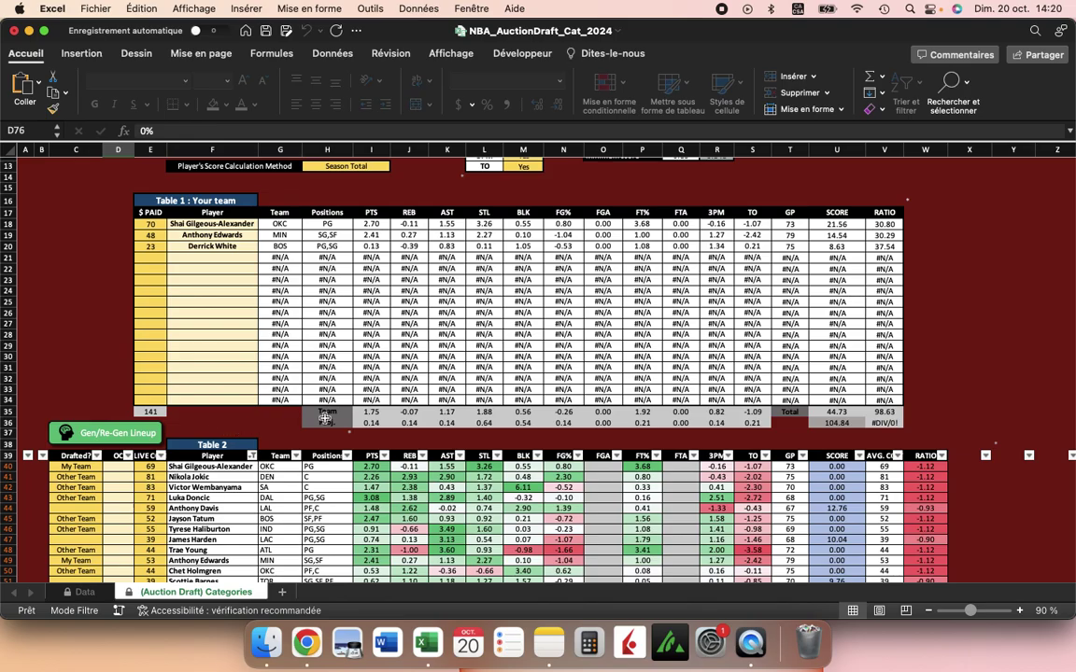
scroll(333, 419, down, 10)
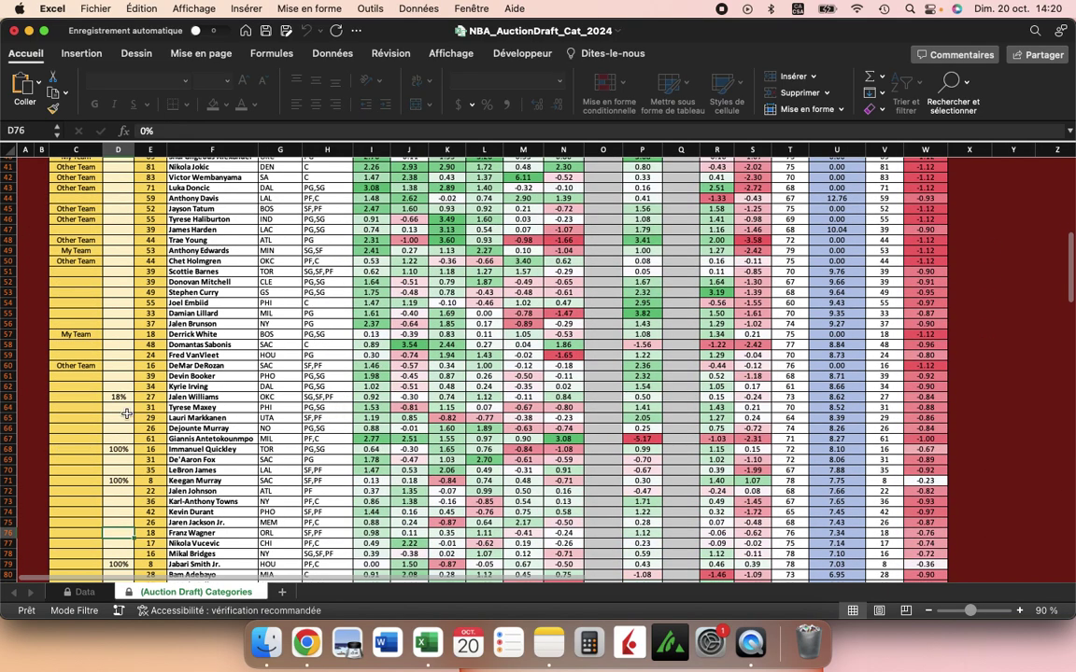
scroll(95, 412, up, 6)
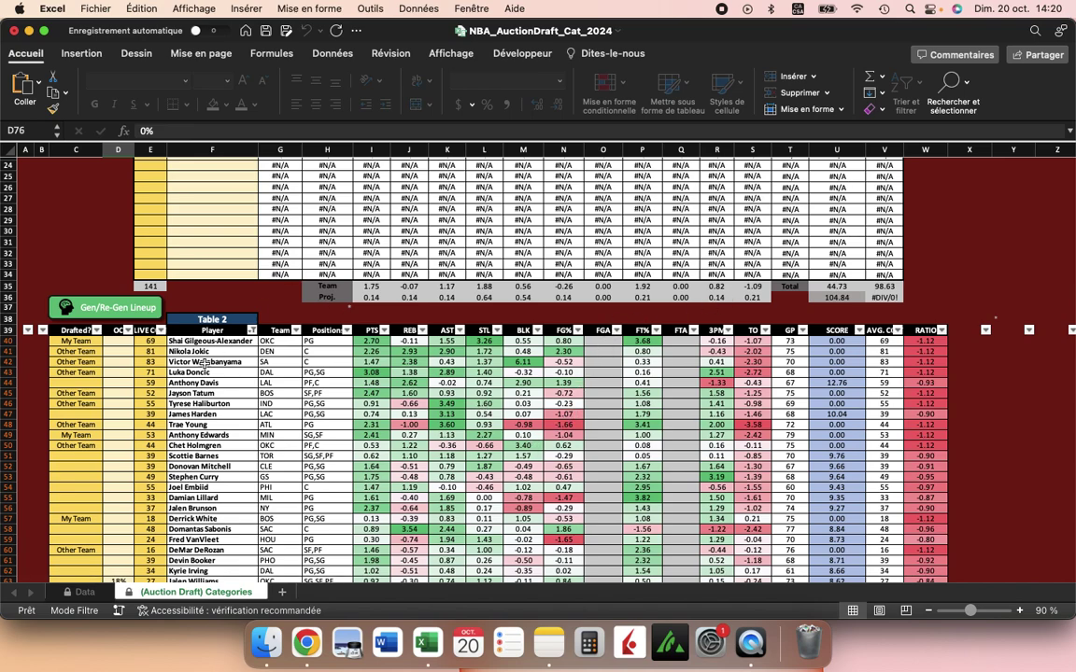
Check Trae Young's live cost and review the drafted and undrafted players near the start of Table 2
click(149, 424)
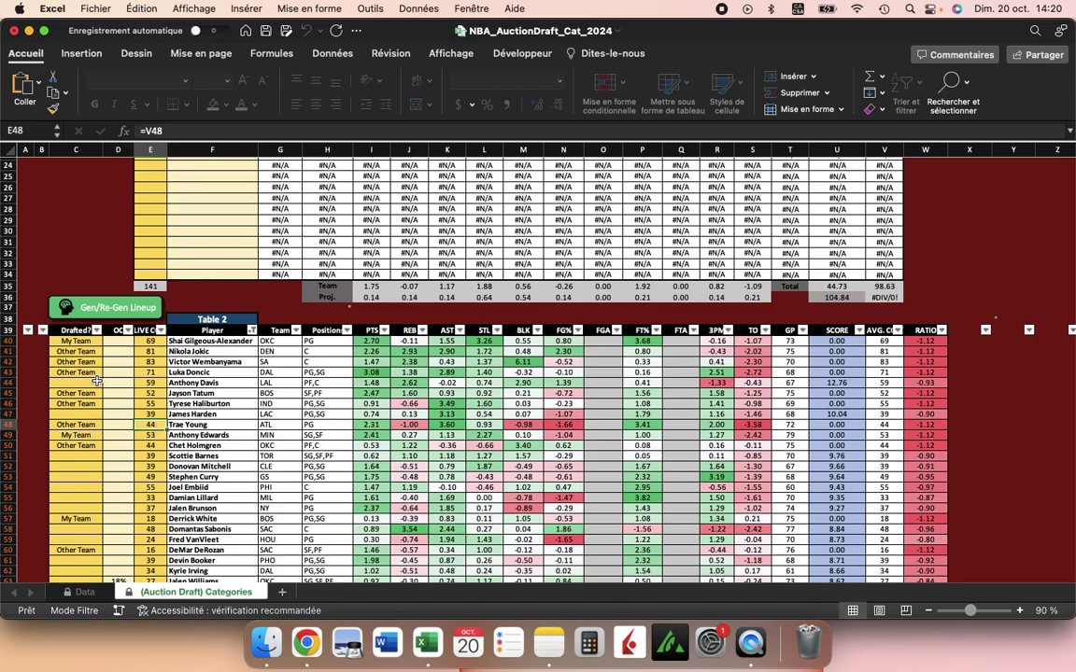
scroll(90, 346, up, 2)
scroll(168, 402, down, 4)
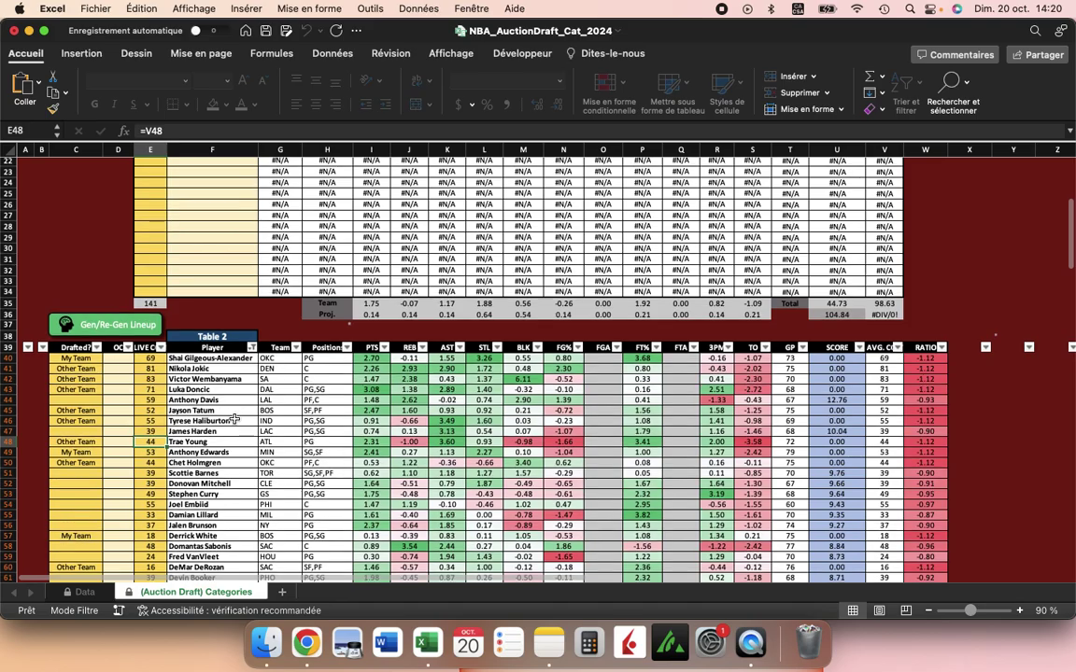
scroll(235, 421, down, 2)
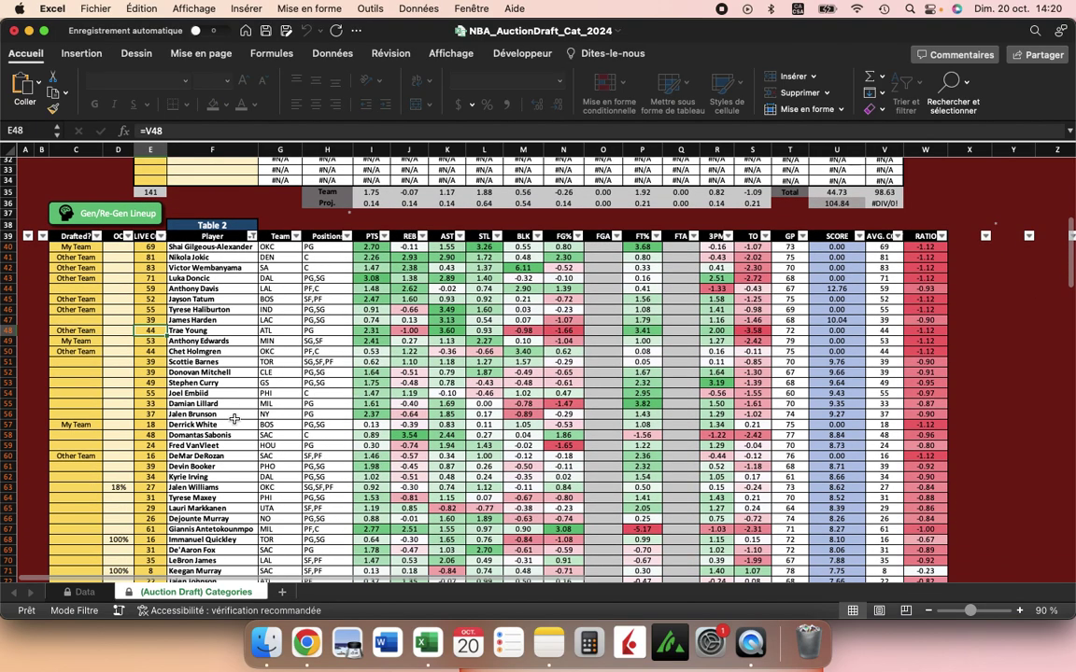
scroll(234, 419, down, 1)
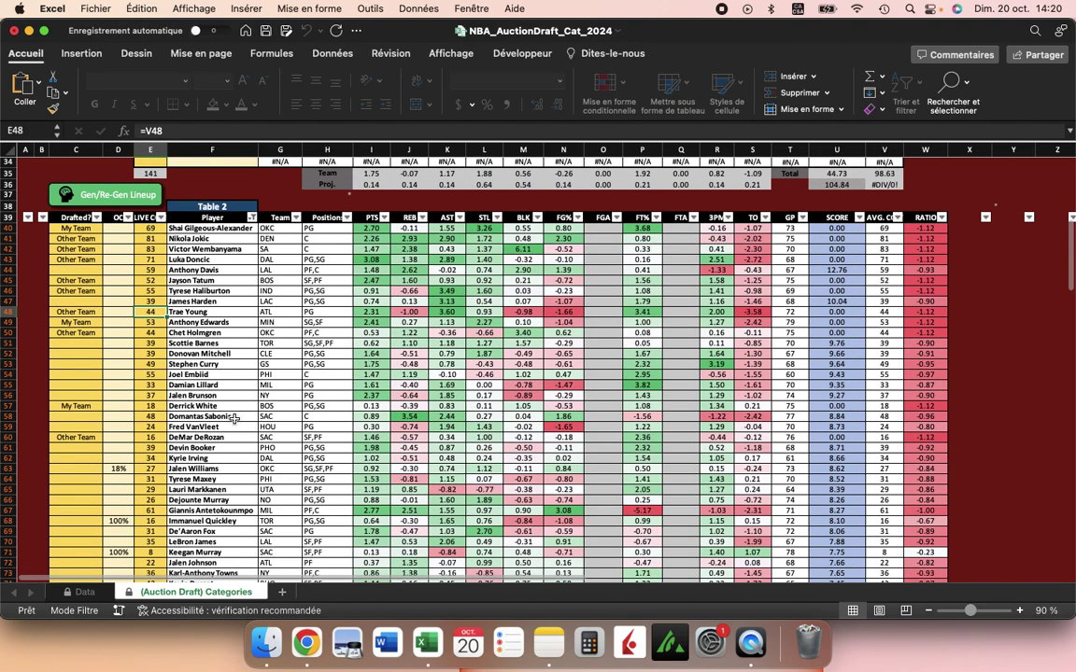
Inspect the draft status choices for Shai Gilgeous-Alexander in Table 2 and review the team in Table 1
click(78, 229)
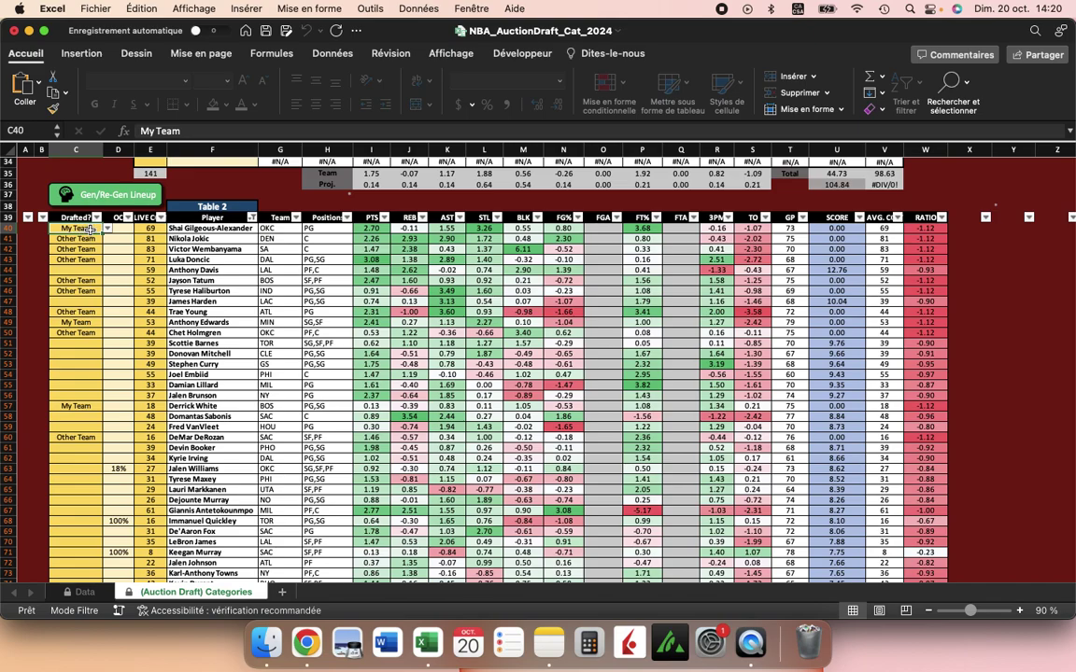
scroll(86, 241, up, 4)
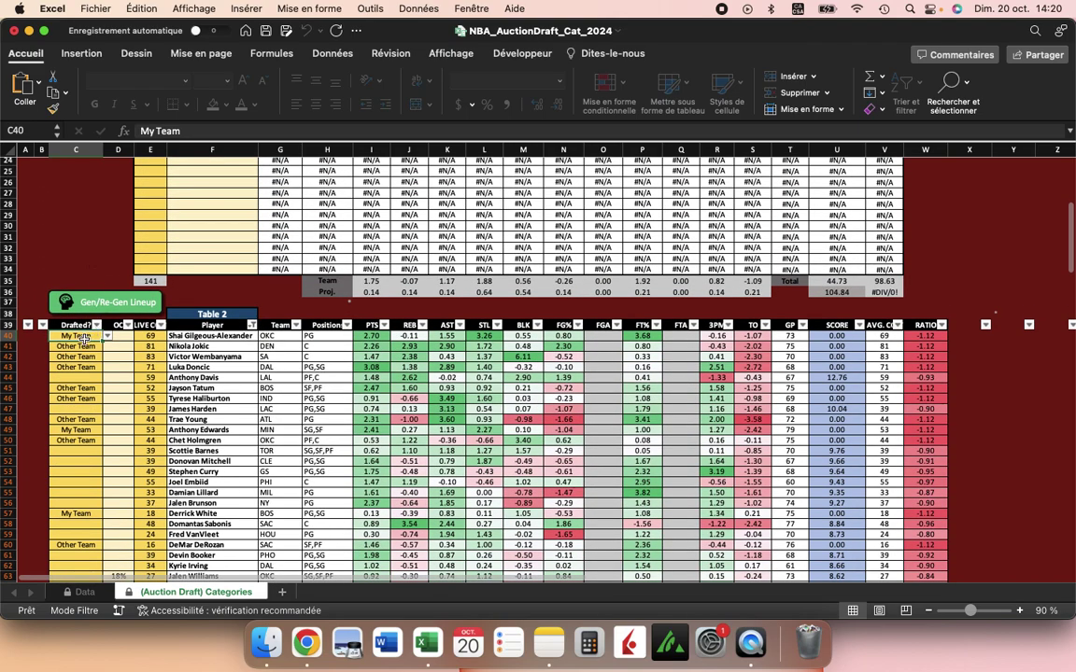
key(alt+Down)
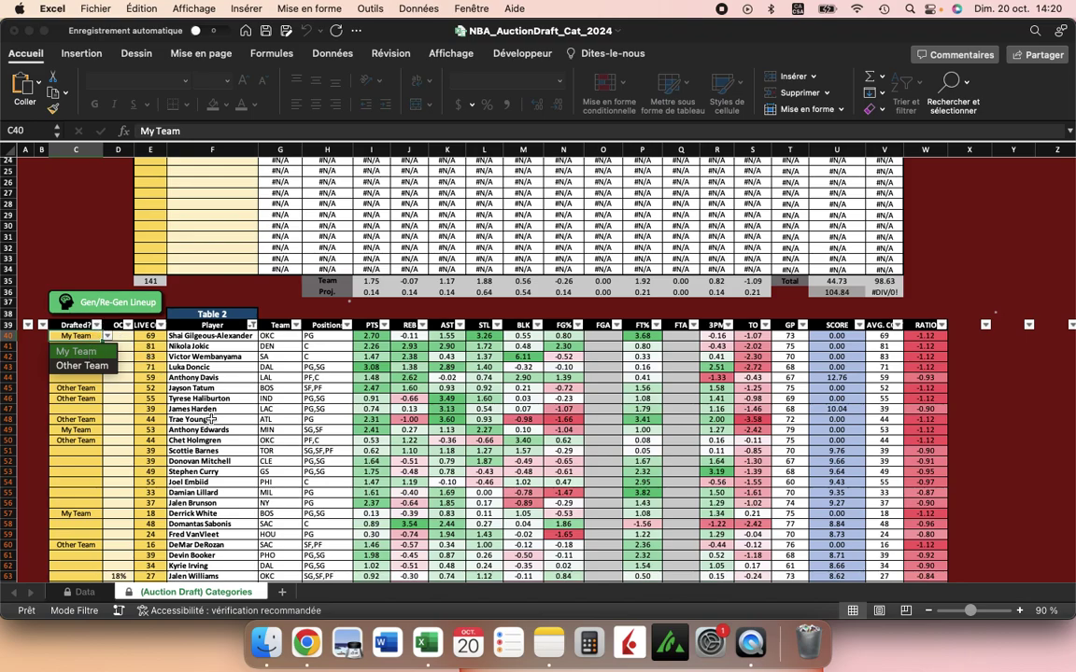
click(112, 304)
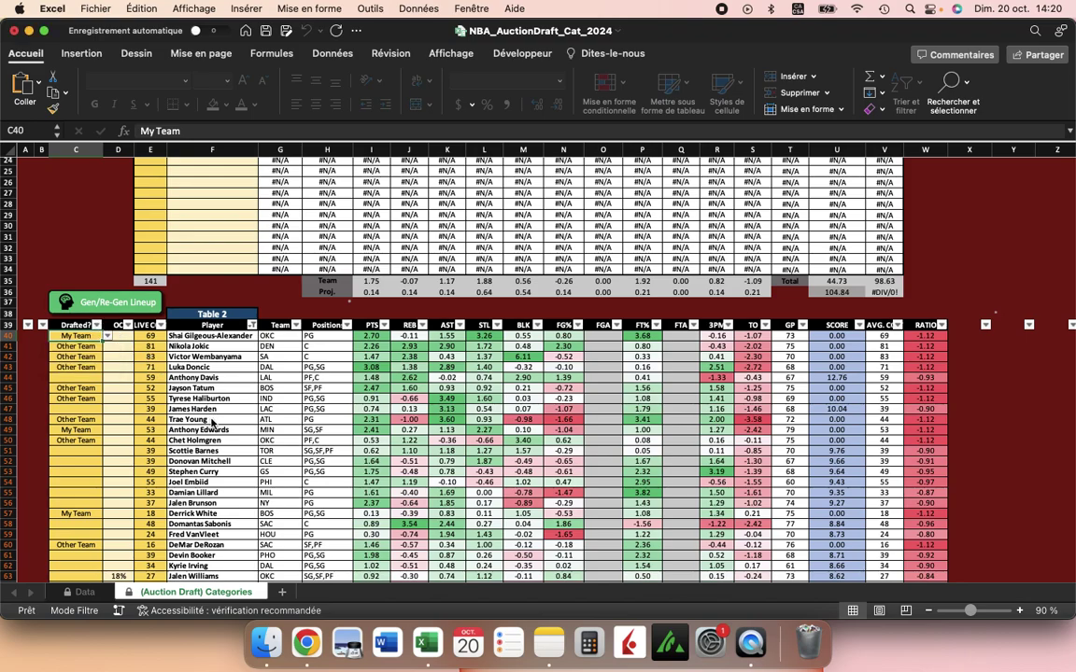
click(115, 304)
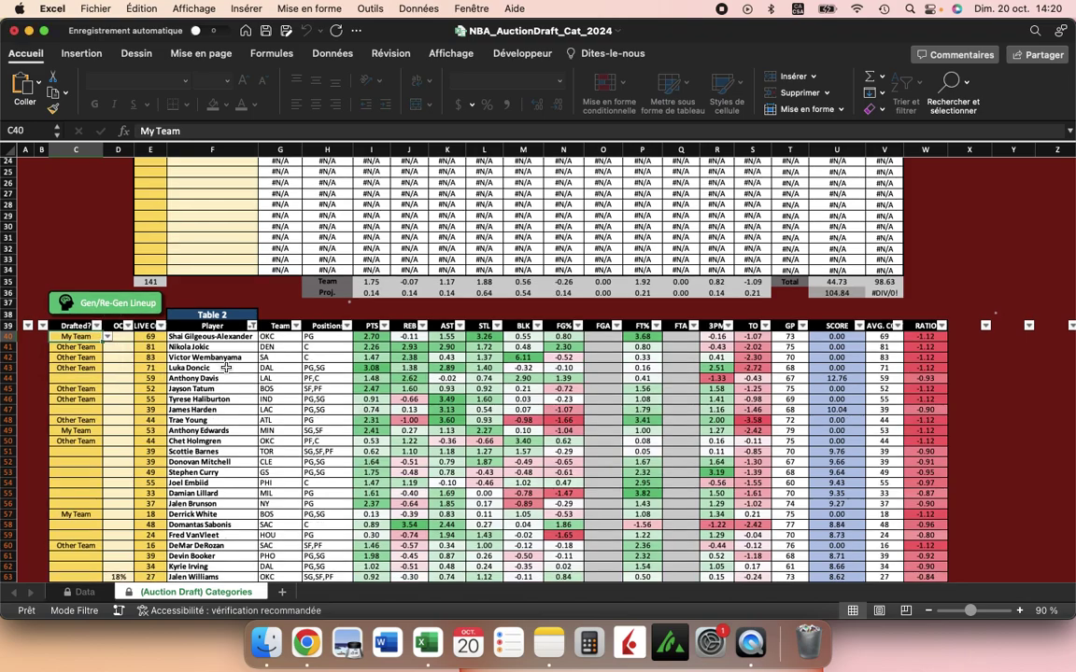
scroll(159, 318, up, 5)
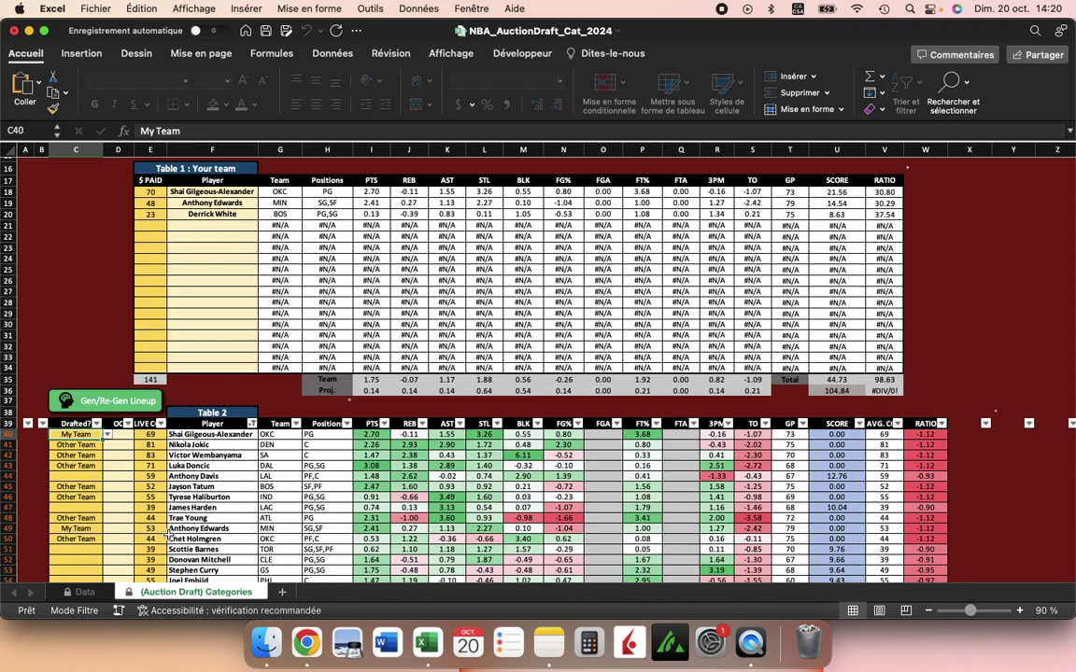
Select Other Team as Nikola Jokic's draft status in Table 2
click(84, 445)
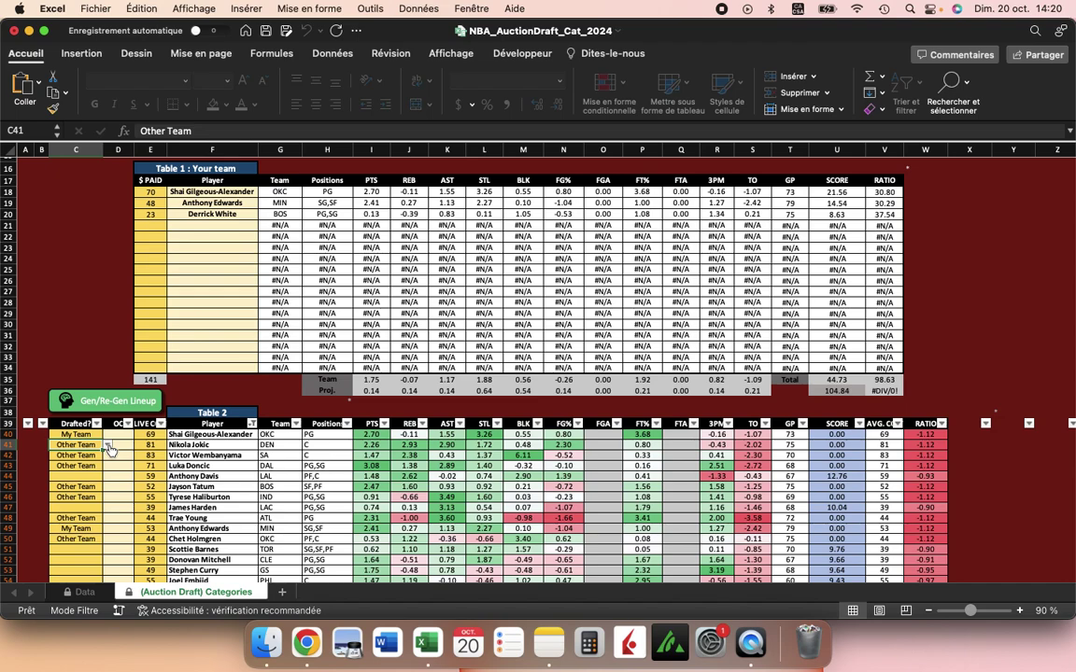
click(109, 449)
click(108, 447)
click(109, 447)
click(80, 480)
Mark Immanuel Quickley as drafted by Other Team in Table 2
scroll(132, 452, down, 6)
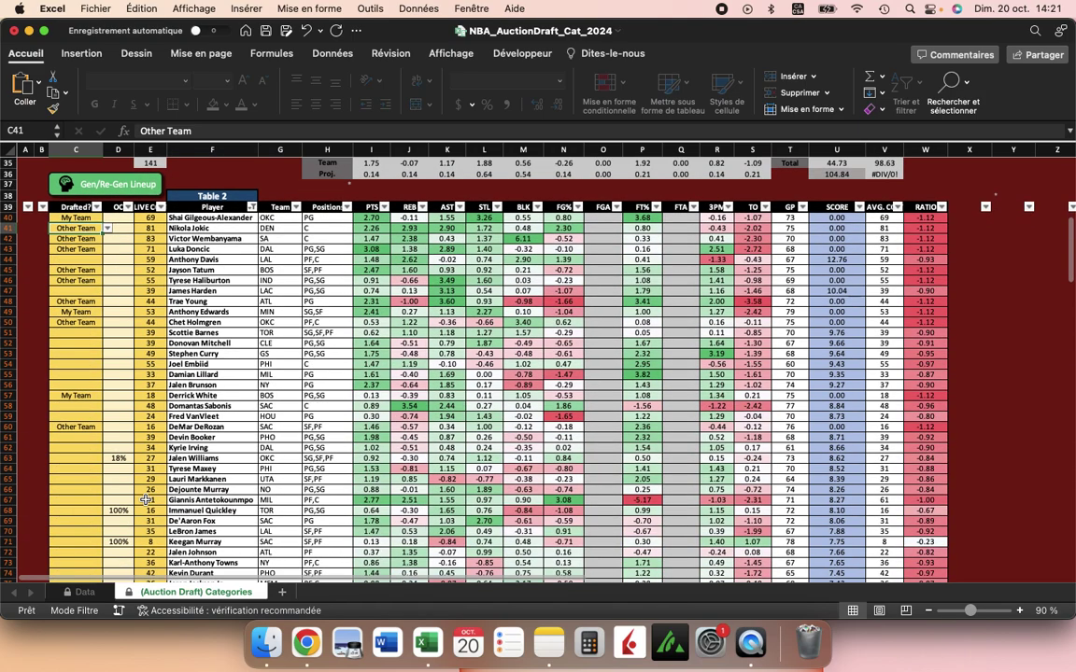
scroll(146, 501, down, 1)
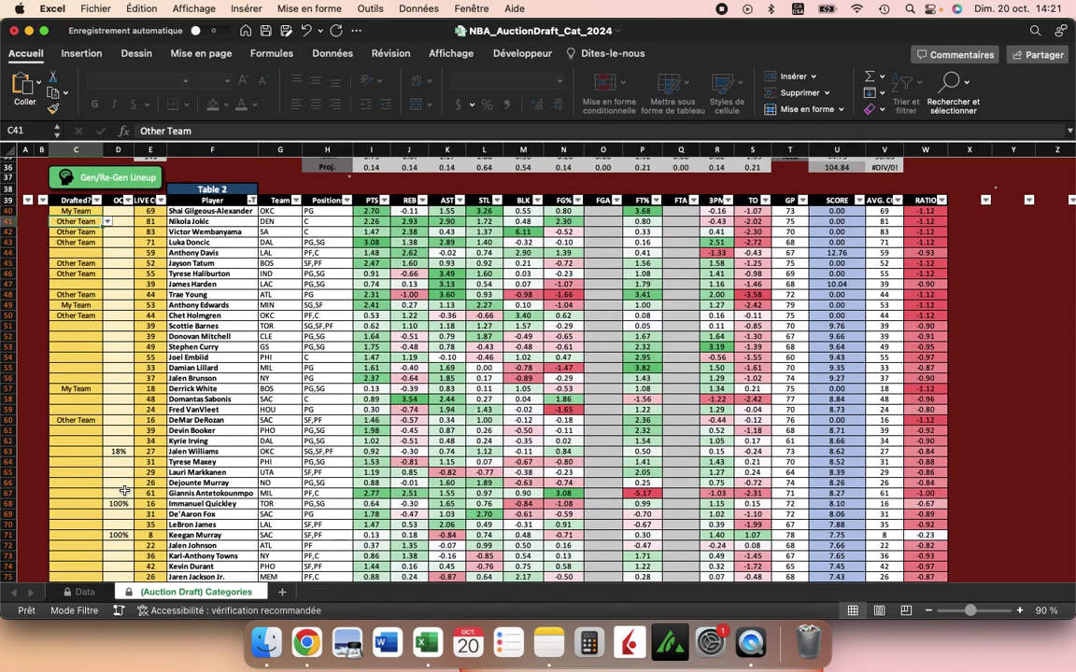
click(91, 504)
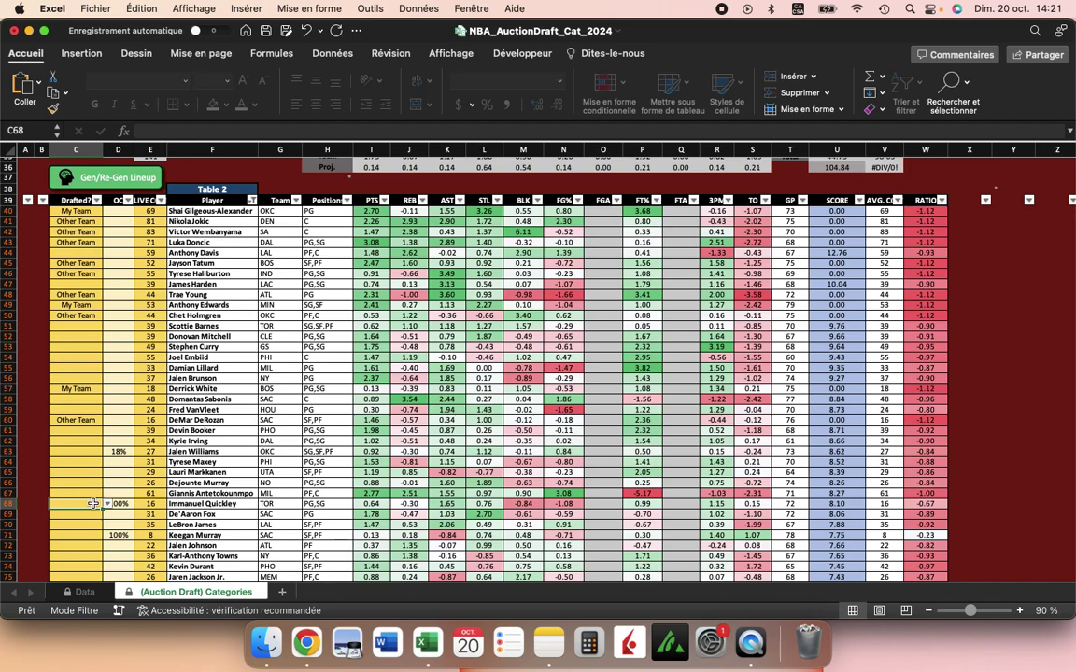
click(108, 504)
click(82, 538)
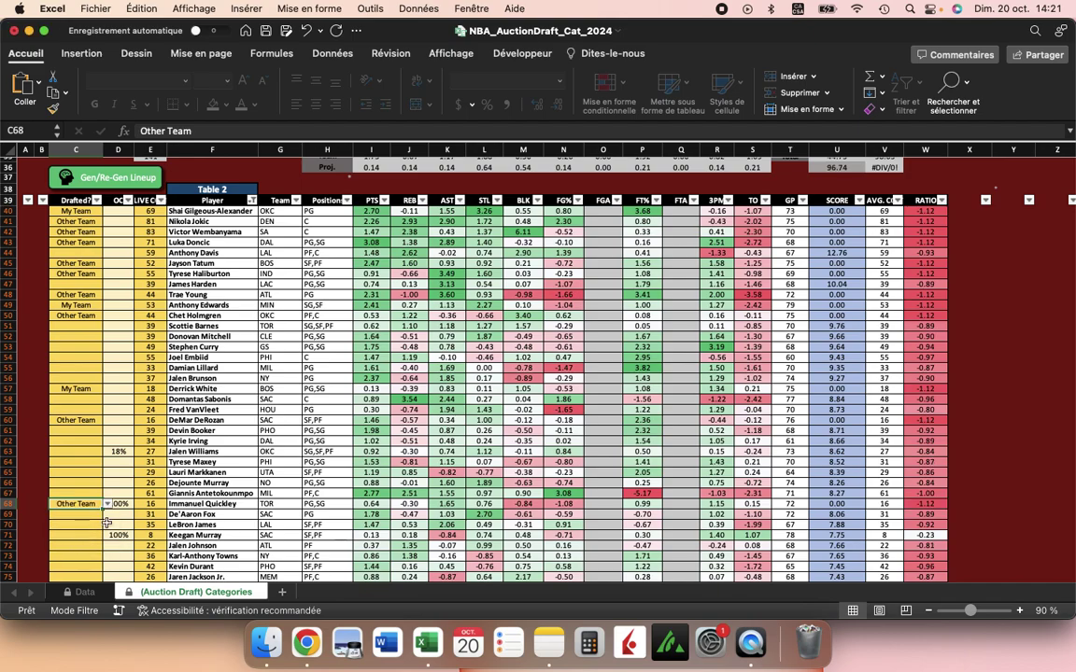
scroll(173, 456, up, 3)
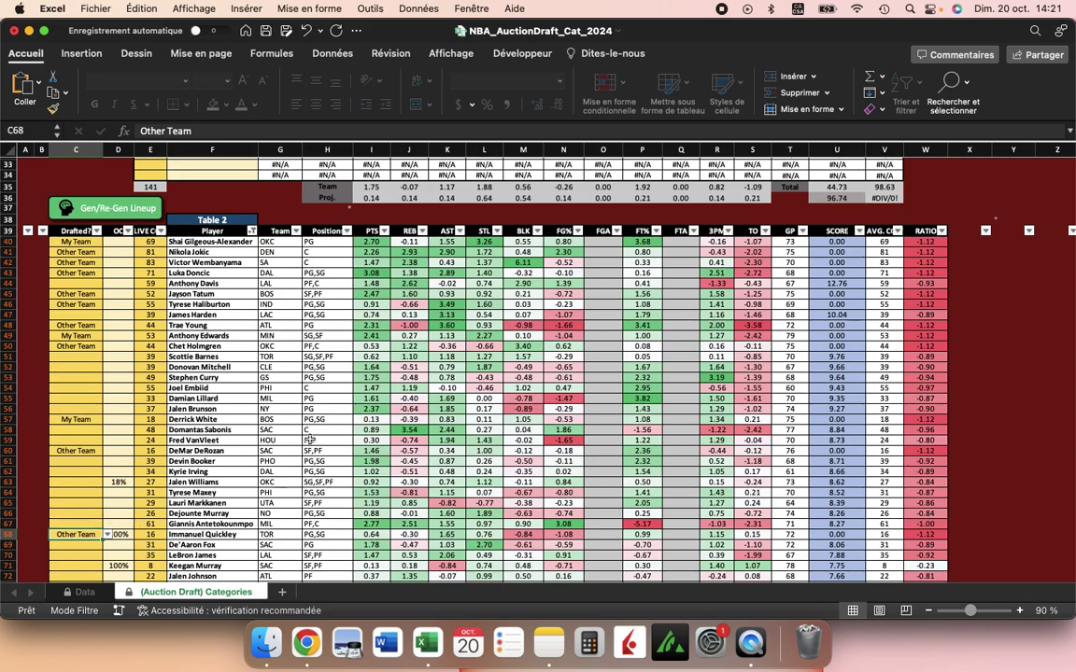
scroll(365, 407, up, 2)
scroll(365, 407, up, 3)
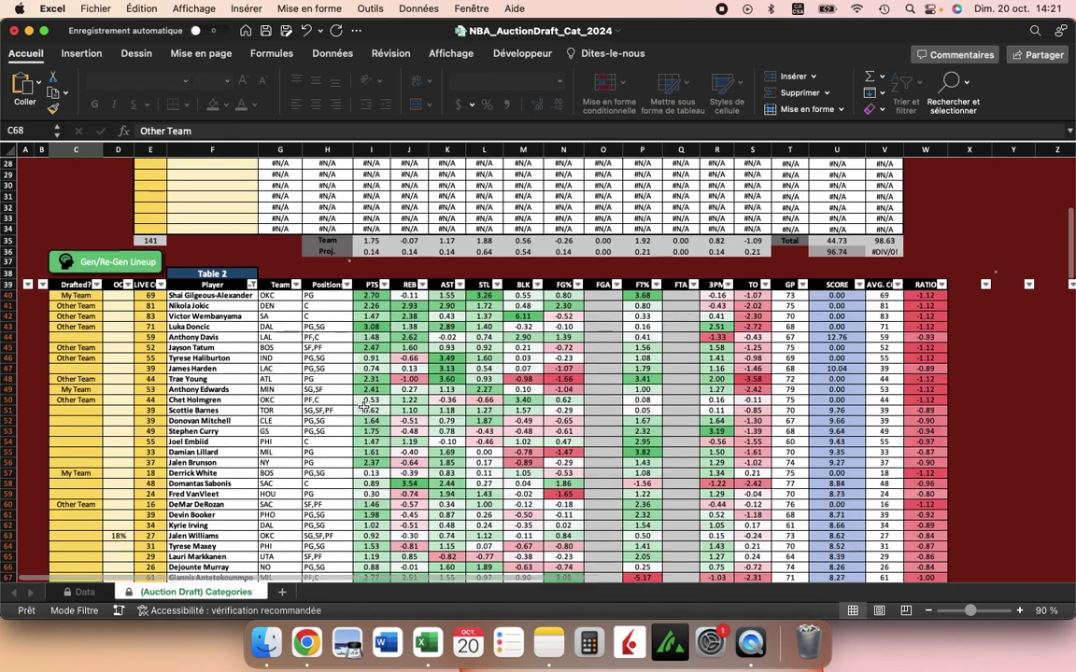